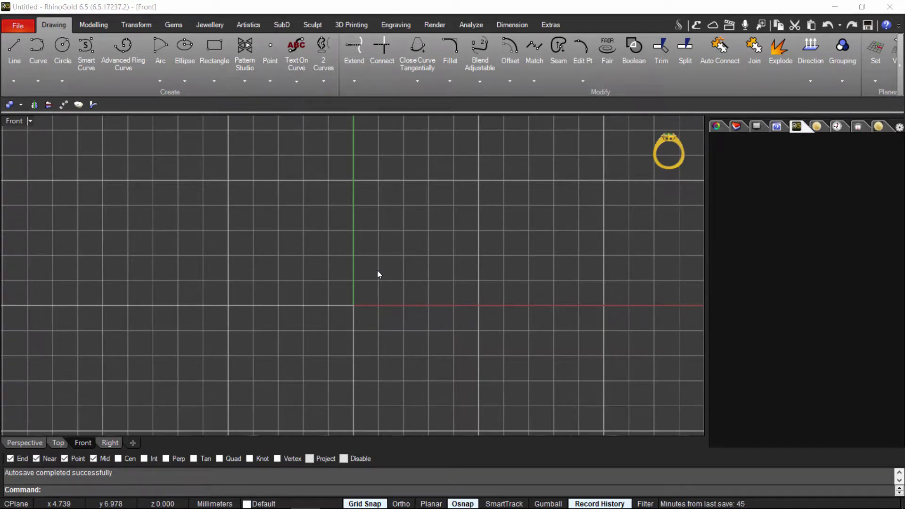
Draw a circle with a diameter of 20 mm centred on the origin in the Front view.
scroll(376, 270, down, 1)
right_drag(377, 270, 271, 207)
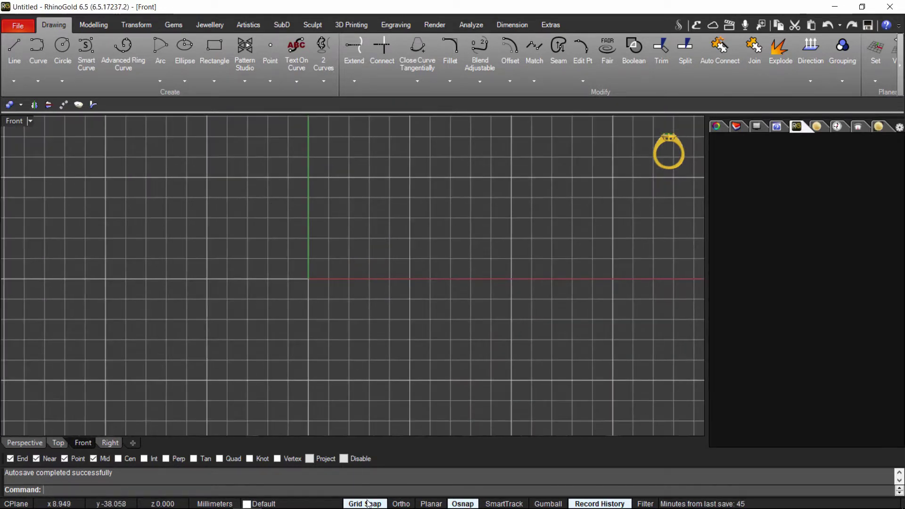
click(63, 63)
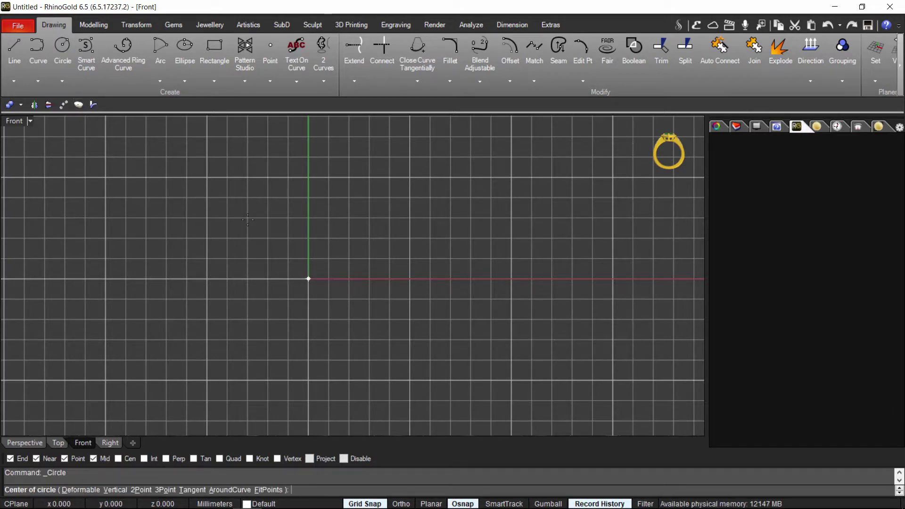
click(308, 279)
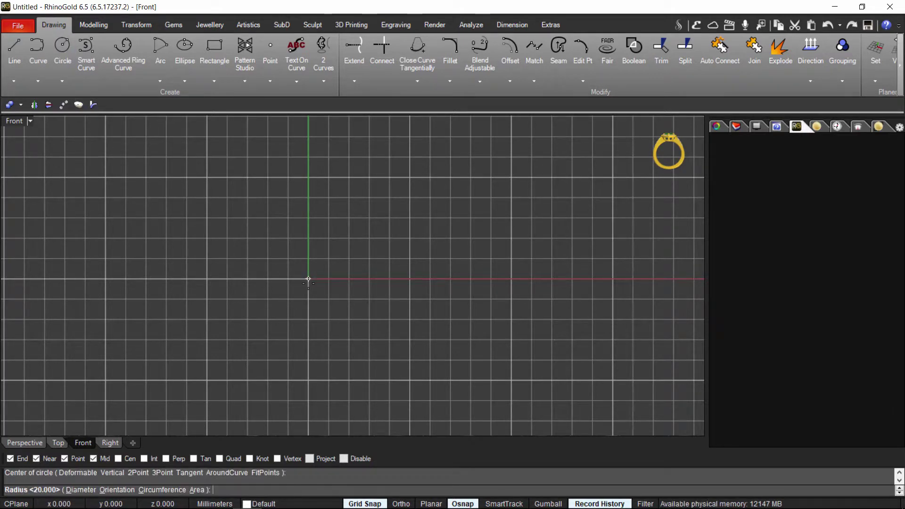
click(79, 488)
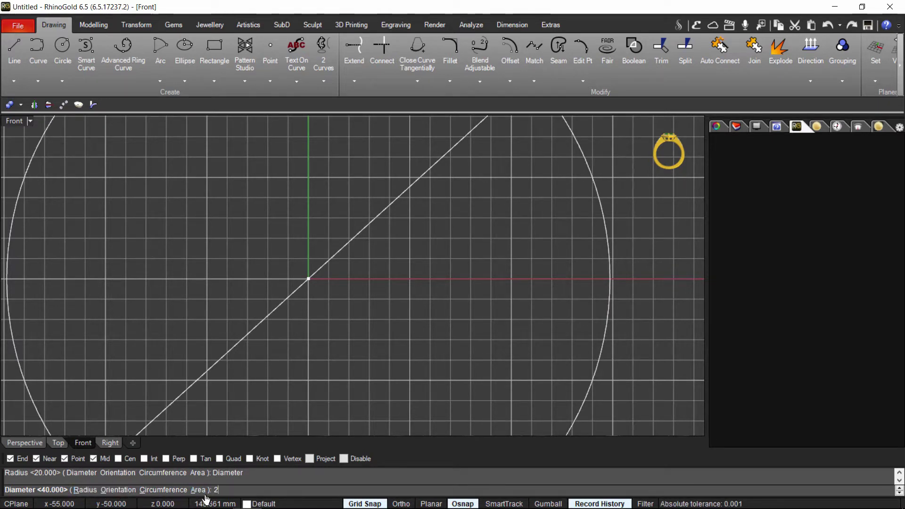
text(20)
key(Return)
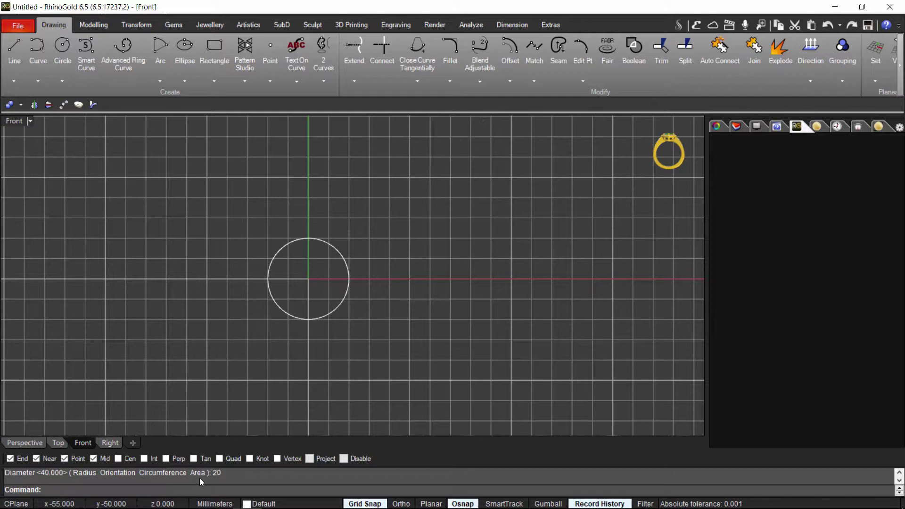
Offset the circle inward by 2 mm to form a concentric inner circle.
scroll(332, 338, up, 5)
right_drag(356, 289, 417, 331)
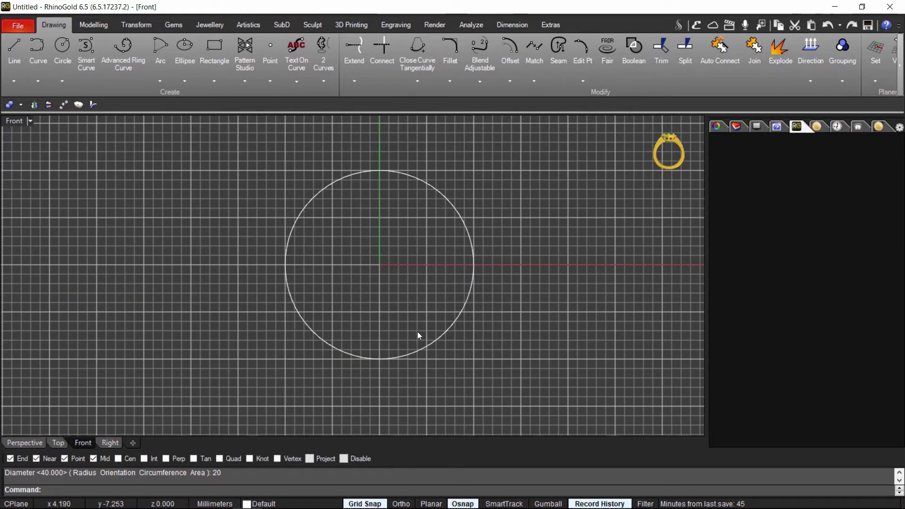
scroll(417, 331, up, 1)
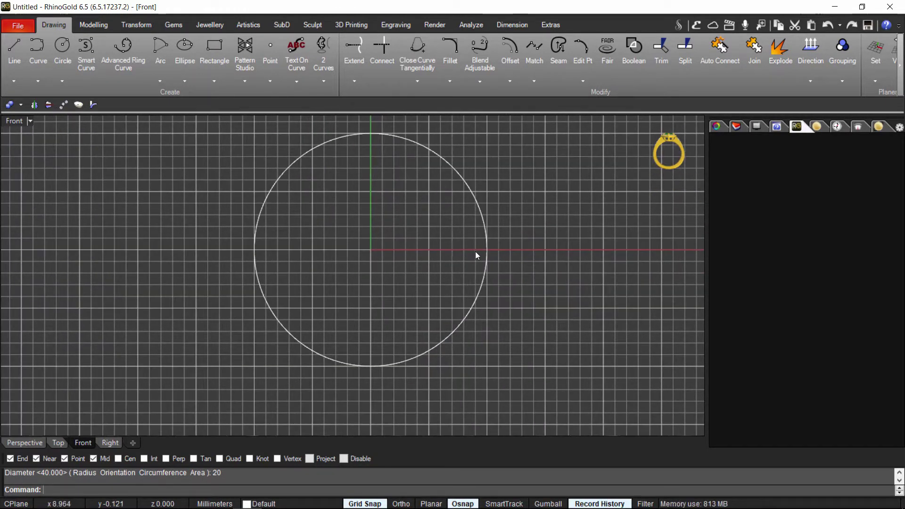
scroll(438, 250, down, 1)
right_drag(438, 250, 408, 278)
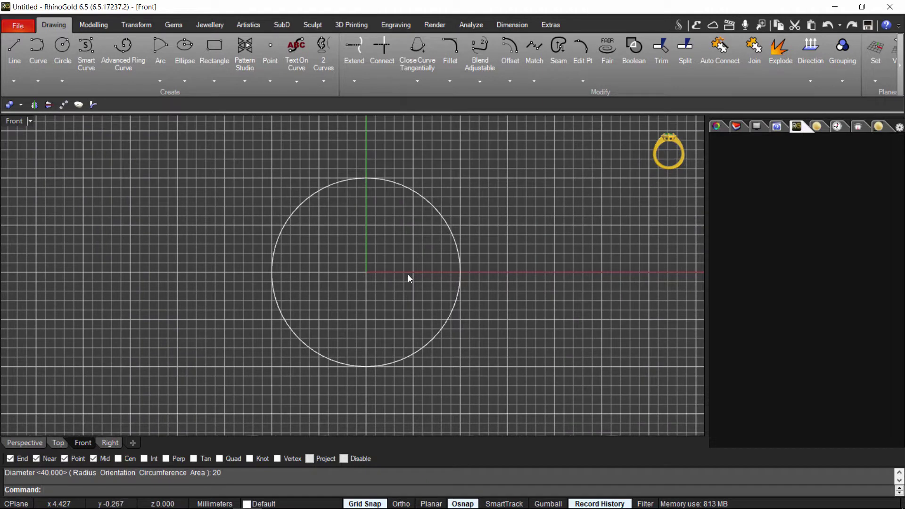
click(422, 198)
click(509, 49)
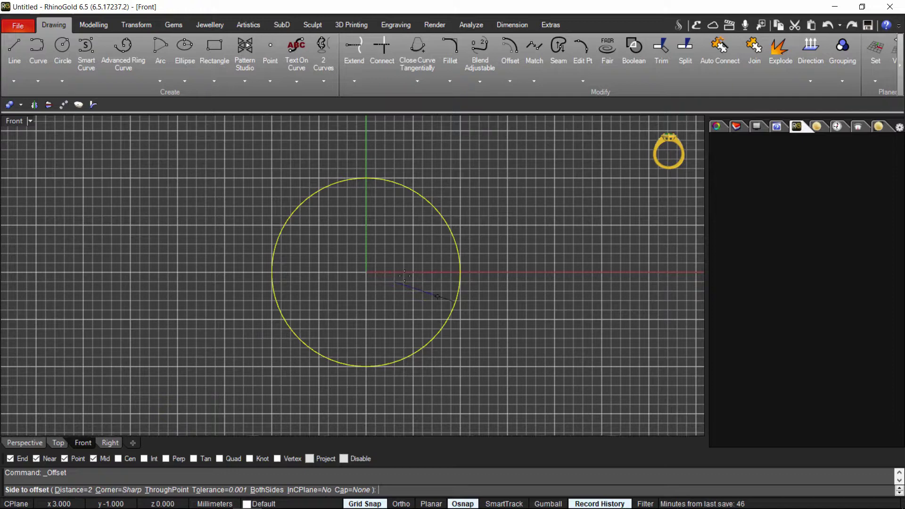
click(325, 222)
scroll(528, 265, down, 2)
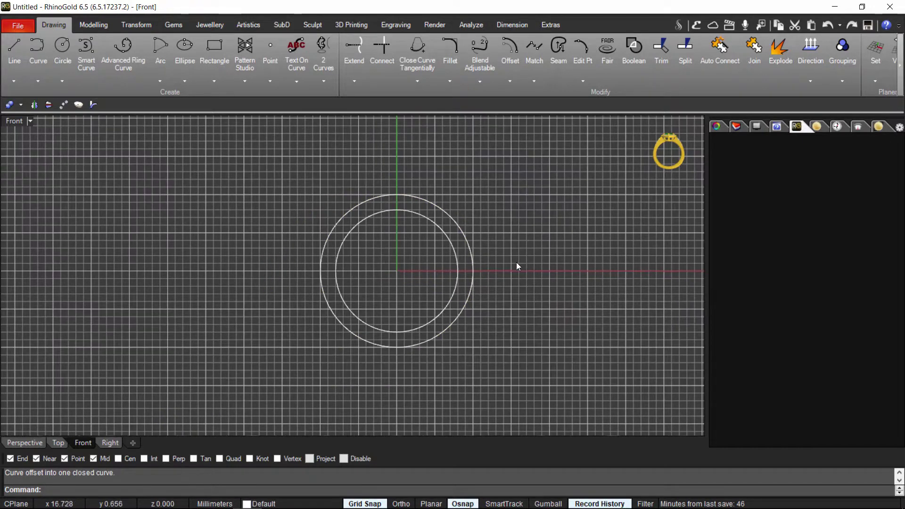
Draw a rectangle about 1 mm wide and 6 mm tall from (-3, 11) to (-2, 5), crossing both circles.
right_drag(512, 259, 500, 256)
scroll(499, 255, up, 4)
right_drag(493, 217, 505, 197)
scroll(548, 237, down, 2)
scroll(427, 195, up, 2)
right_drag(394, 201, 388, 245)
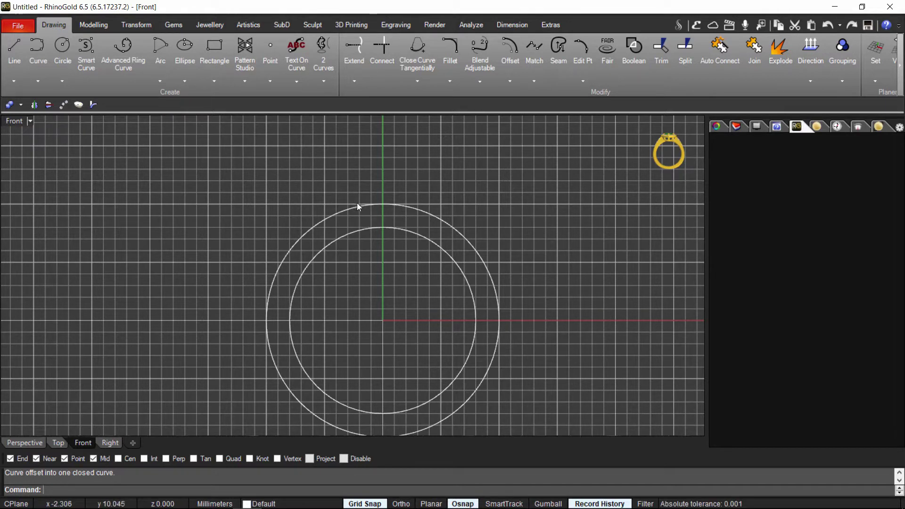
scroll(361, 206, up, 1)
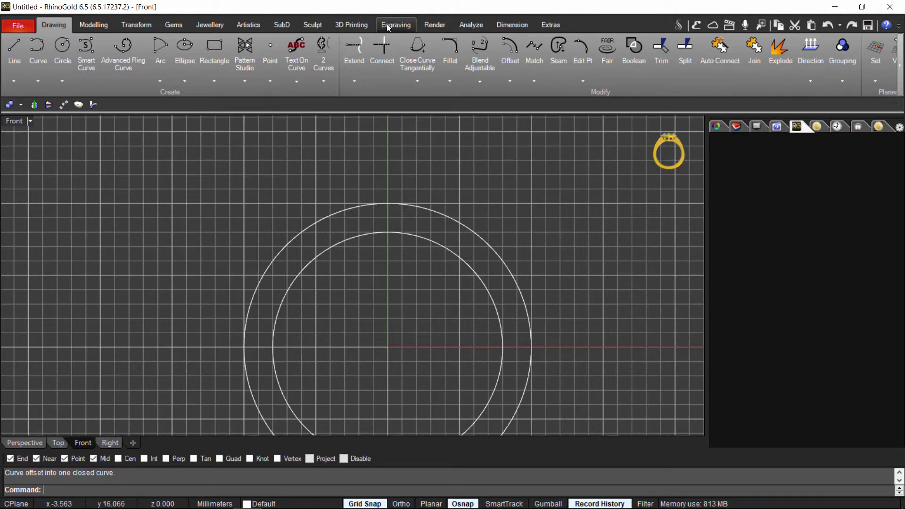
click(214, 50)
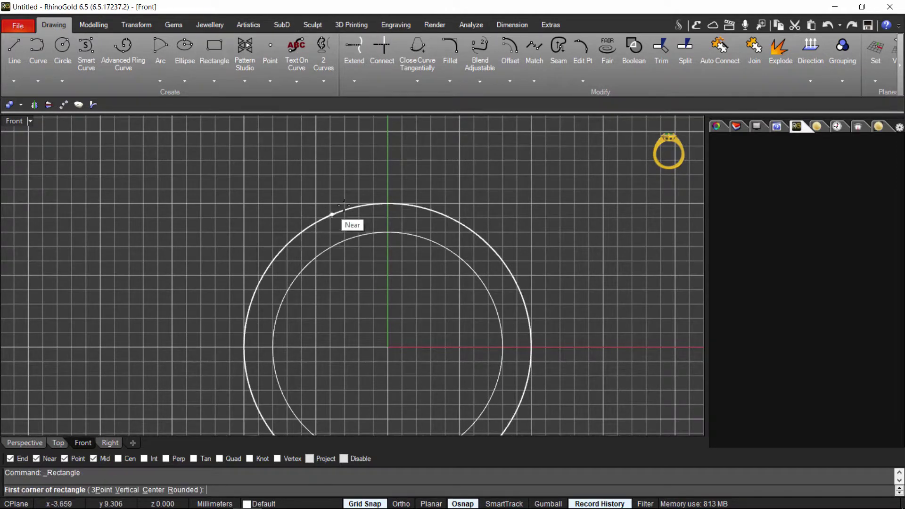
click(345, 189)
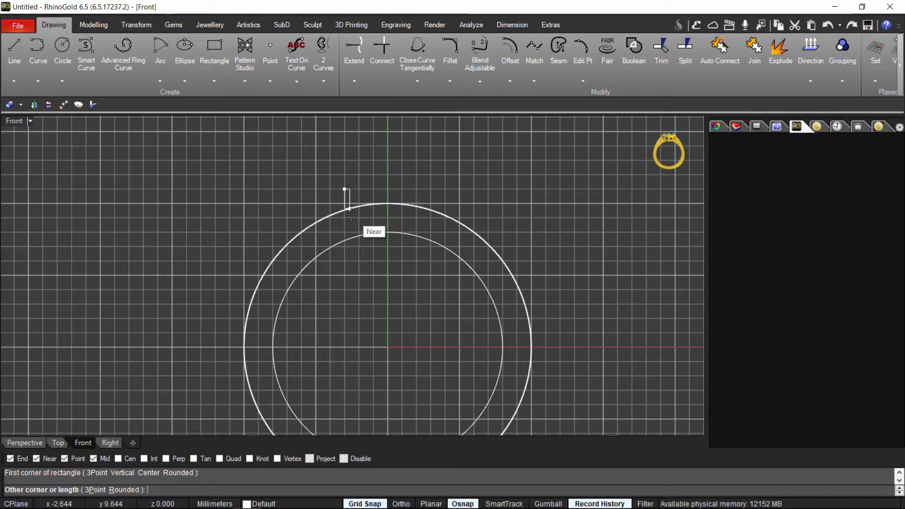
click(359, 275)
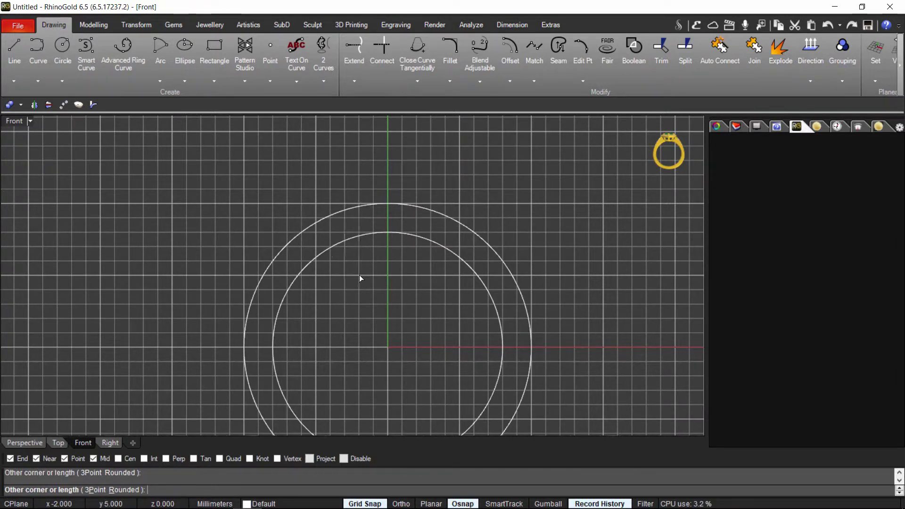
Mirror the narrow rectangle across the vertical axis with Symmetry Horizontal.
click(359, 195)
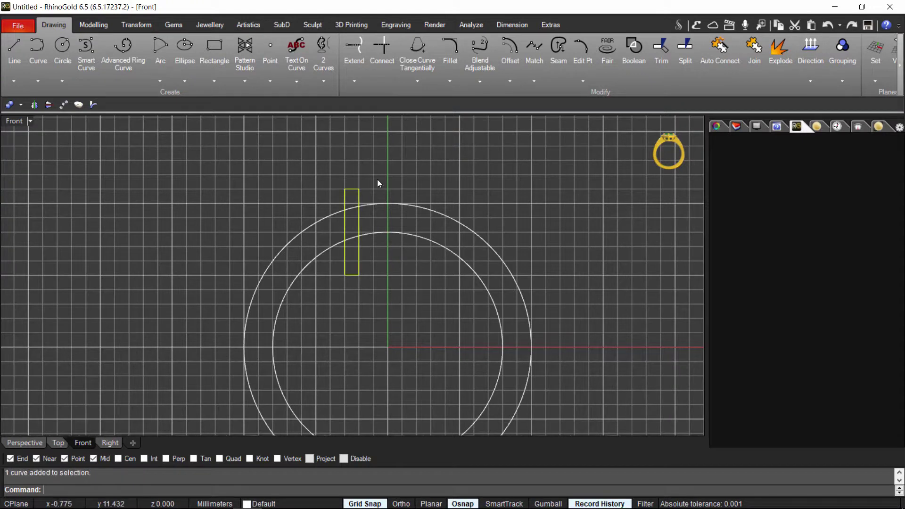
click(135, 24)
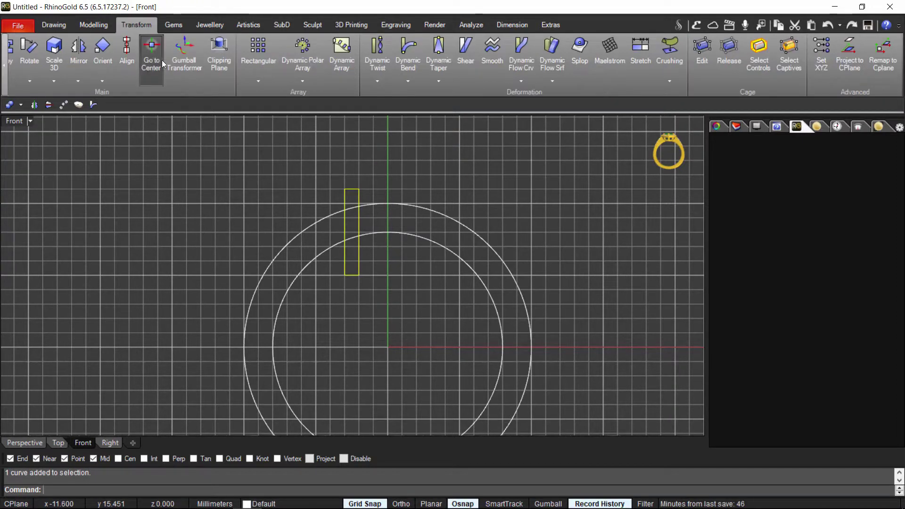
click(78, 80)
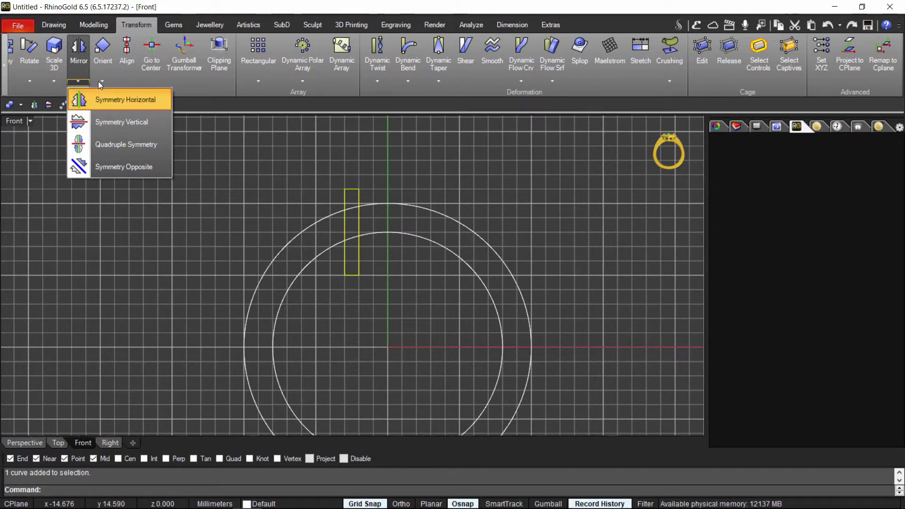
click(123, 99)
Trim away the arcs of both circles between the two rectangles, using all four curves as cutting objects.
scroll(392, 320, down, 4)
right_drag(392, 320, 367, 263)
scroll(369, 281, up, 2)
right_drag(295, 216, 293, 237)
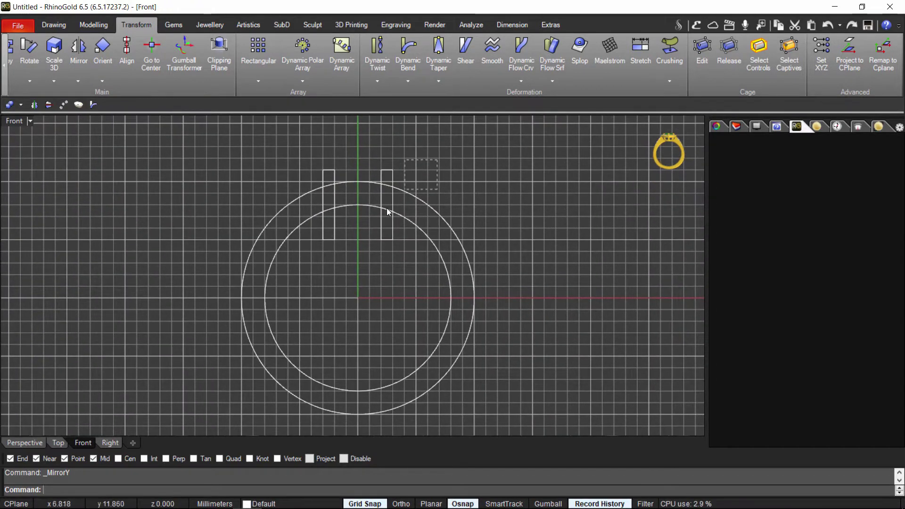
drag(282, 262, 281, 260)
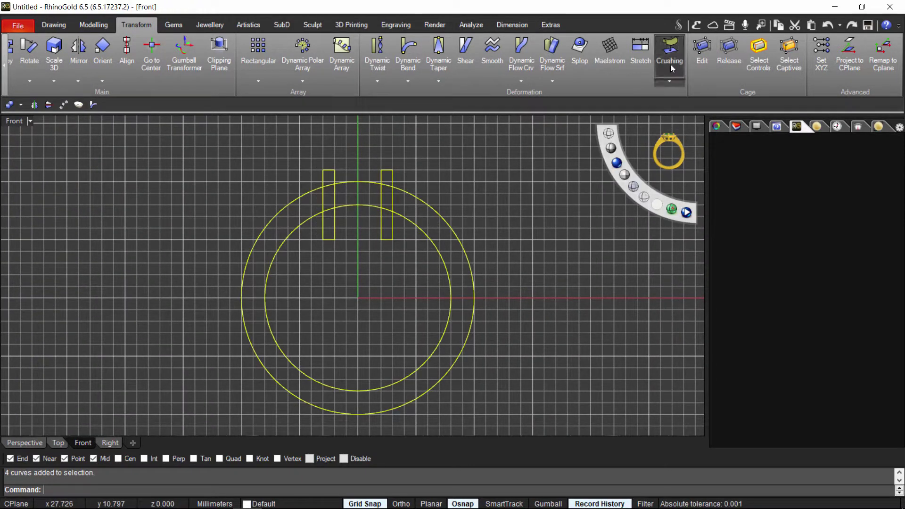
click(54, 25)
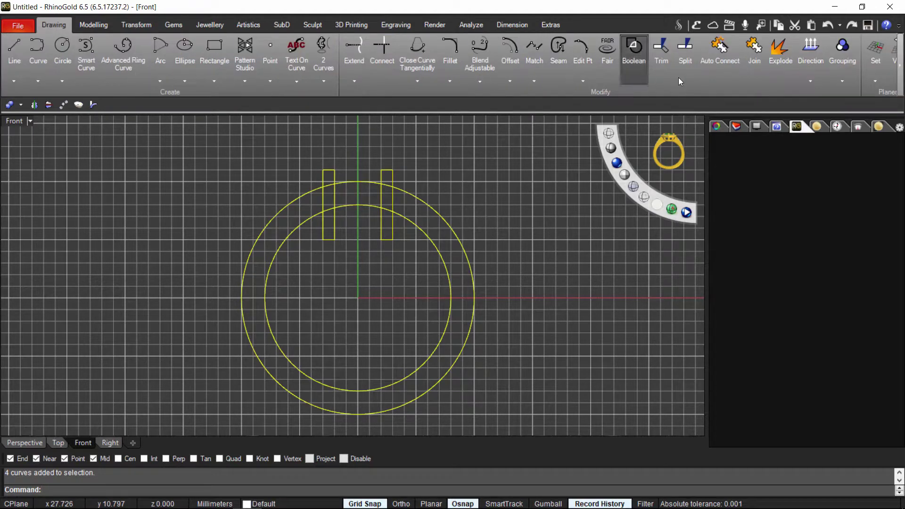
click(661, 52)
scroll(395, 165, up, 5)
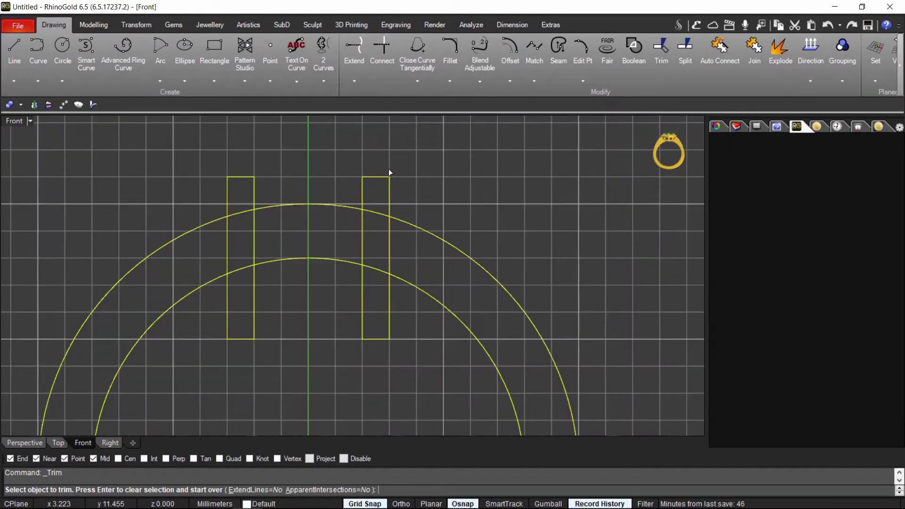
right_drag(304, 193, 329, 180)
click(334, 191)
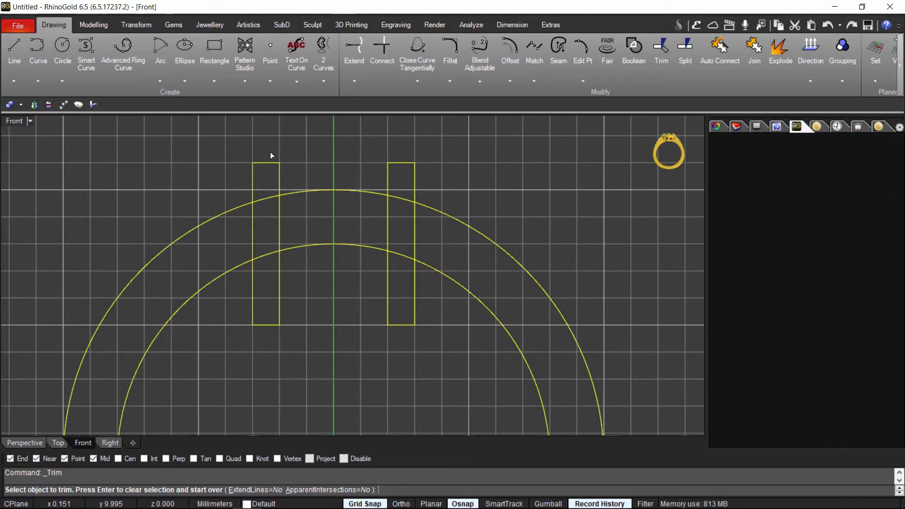
click(337, 242)
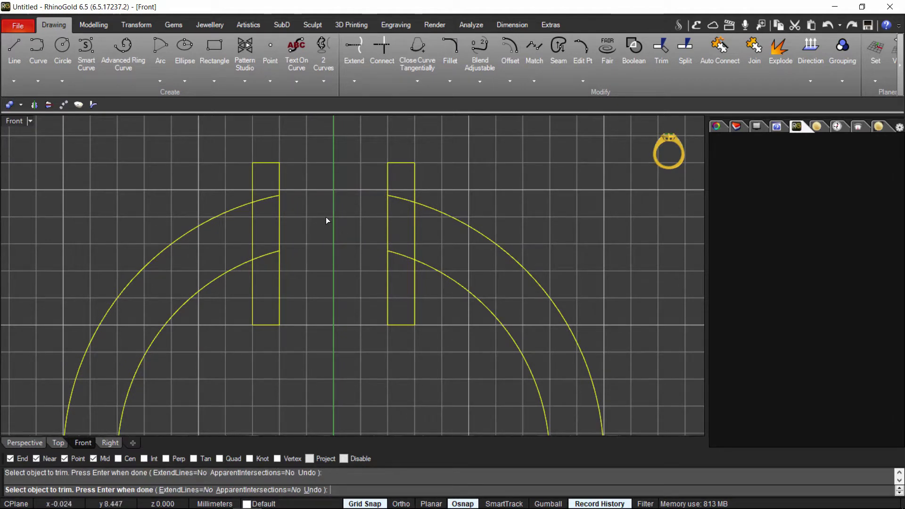
Trim both rectangles above the outer circle, their outer sides between the circles, and the inner-circle arcs inside them.
click(267, 163)
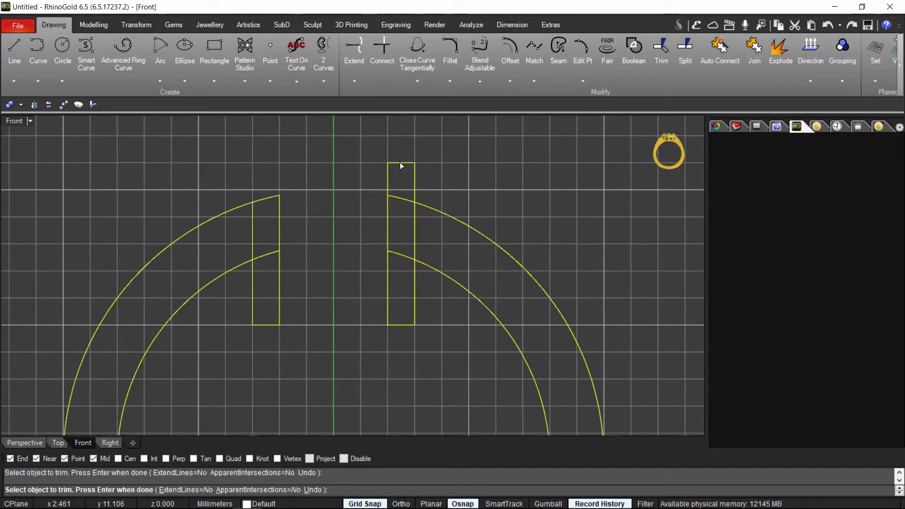
click(412, 226)
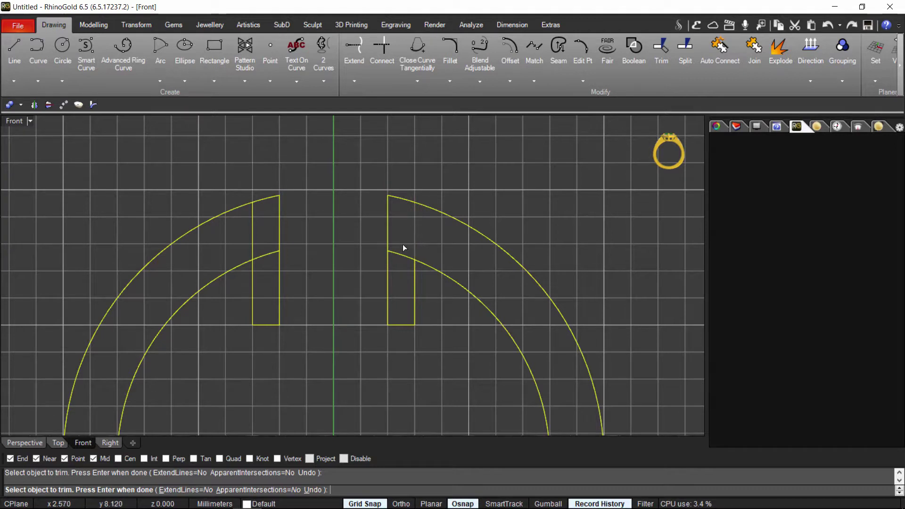
click(403, 255)
scroll(315, 231, down, 3)
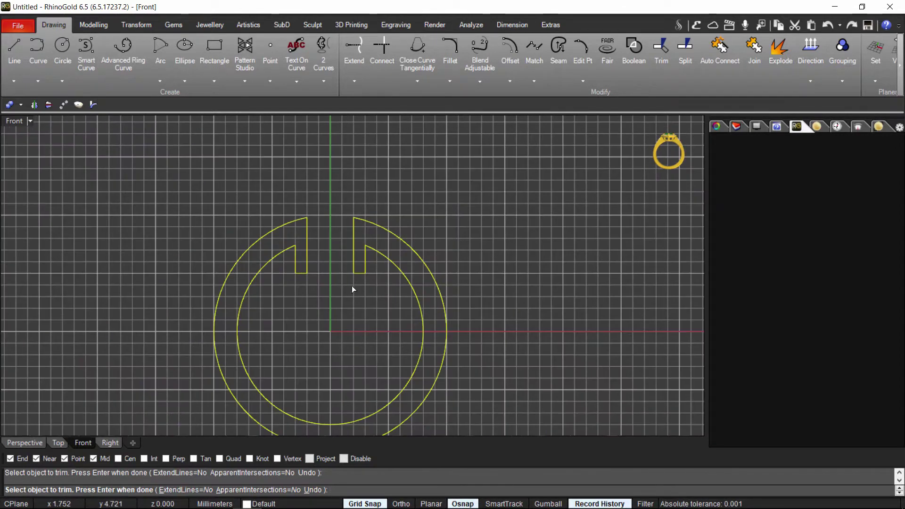
scroll(351, 285, up, 1)
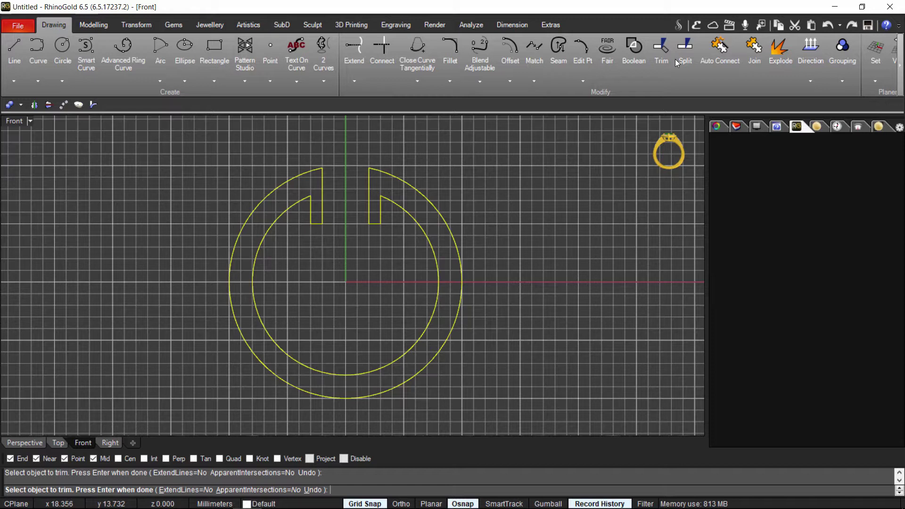
Join the four trimmed curves into one closed ring profile and deselect it.
mouse_move(683, 119)
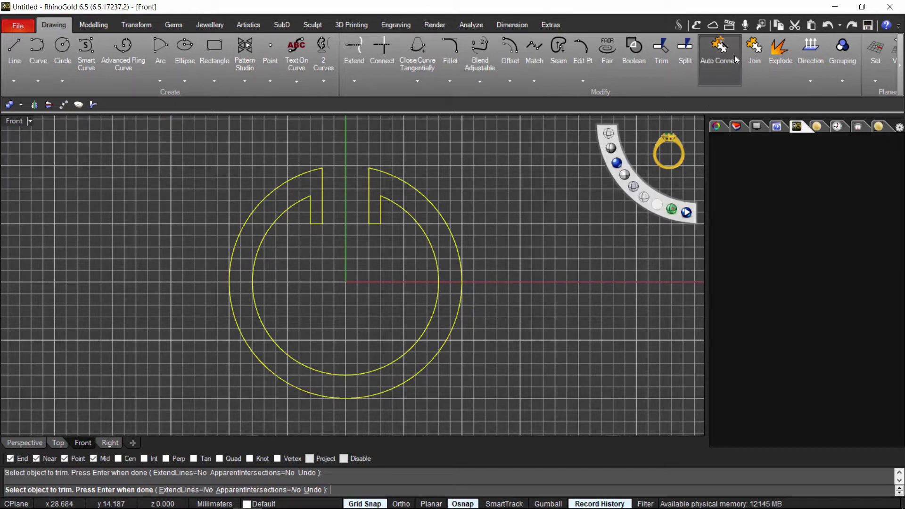
click(754, 50)
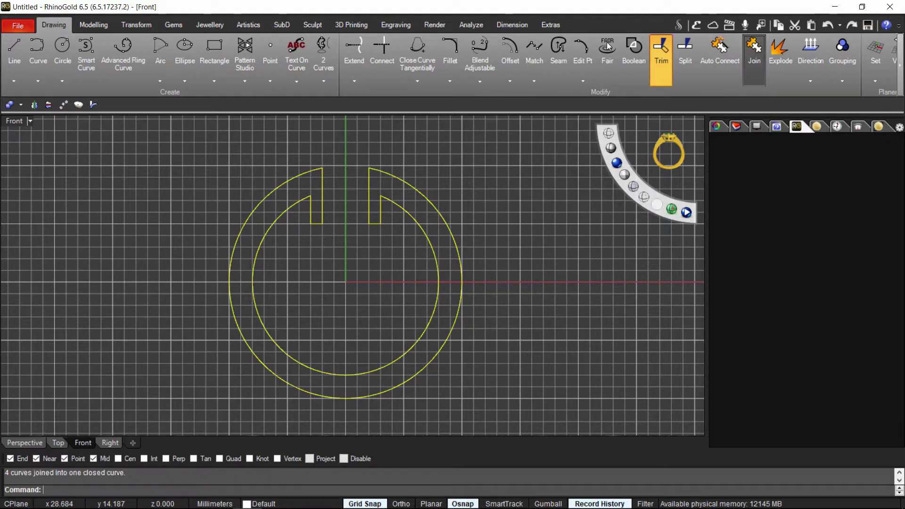
click(544, 311)
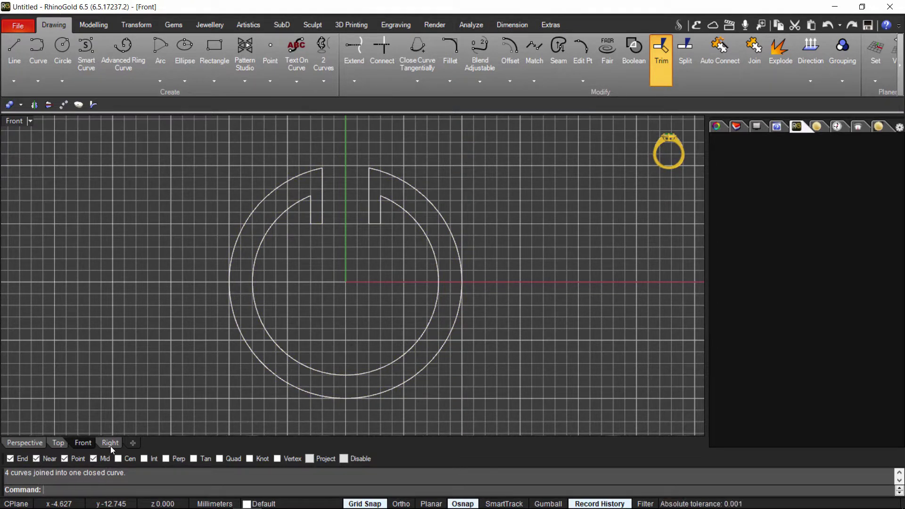
Open the Quick Access Toolbar customization and list the available commands of the Surface category.
right_drag(193, 336, 191, 320)
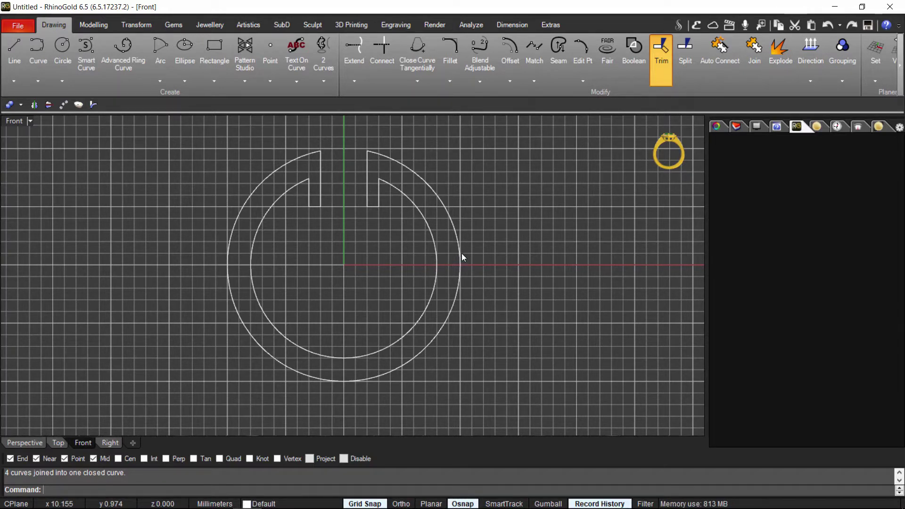
mouse_move(307, 269)
right_down()
mouse_move(322, 283)
mouse_move(316, 279)
right_up()
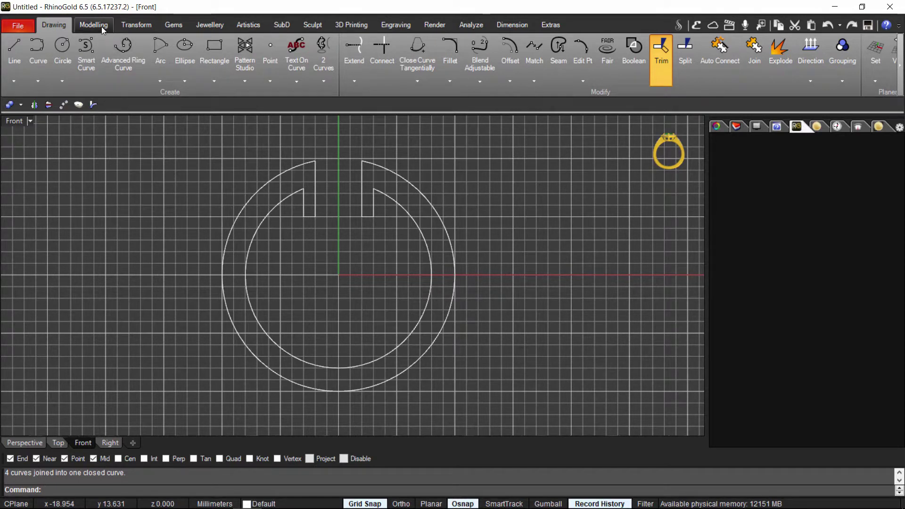
click(81, 22)
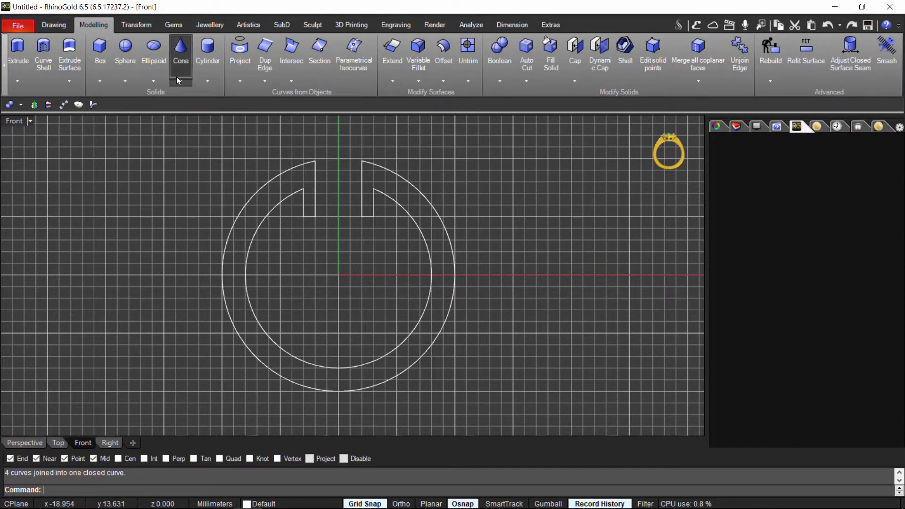
click(4, 65)
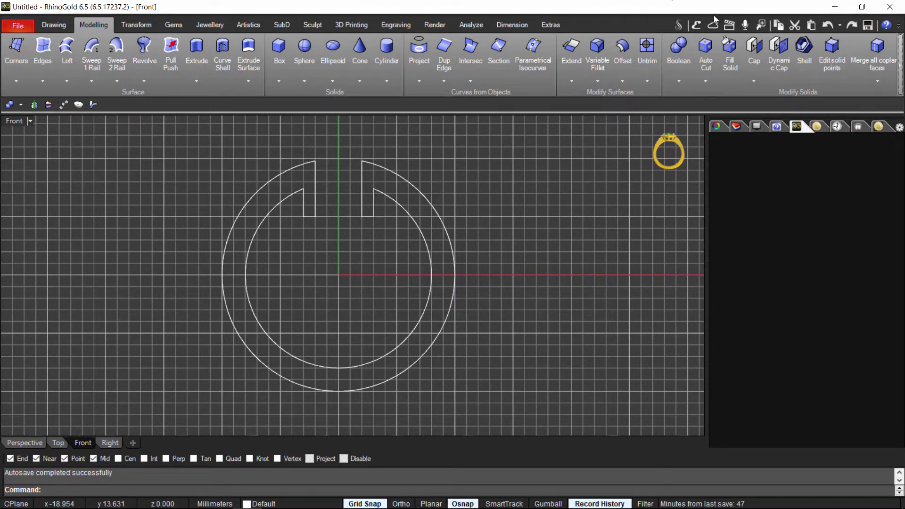
click(761, 25)
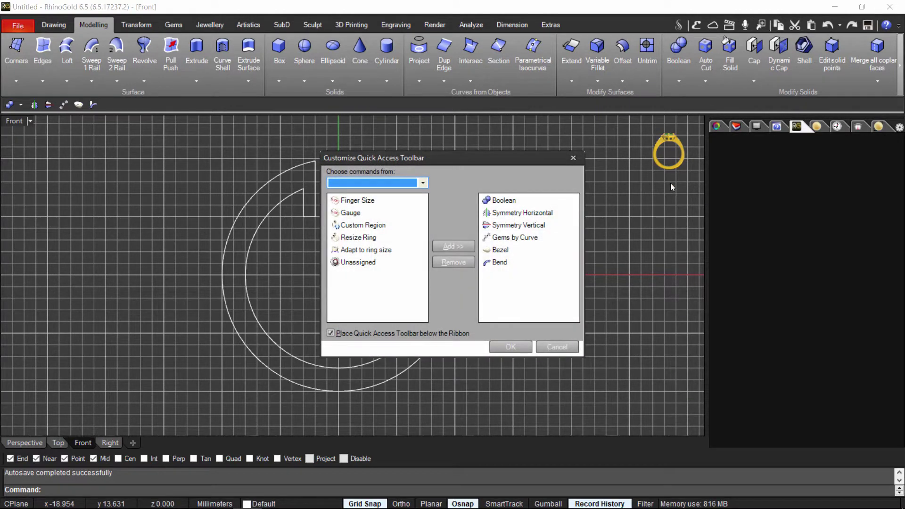
click(423, 184)
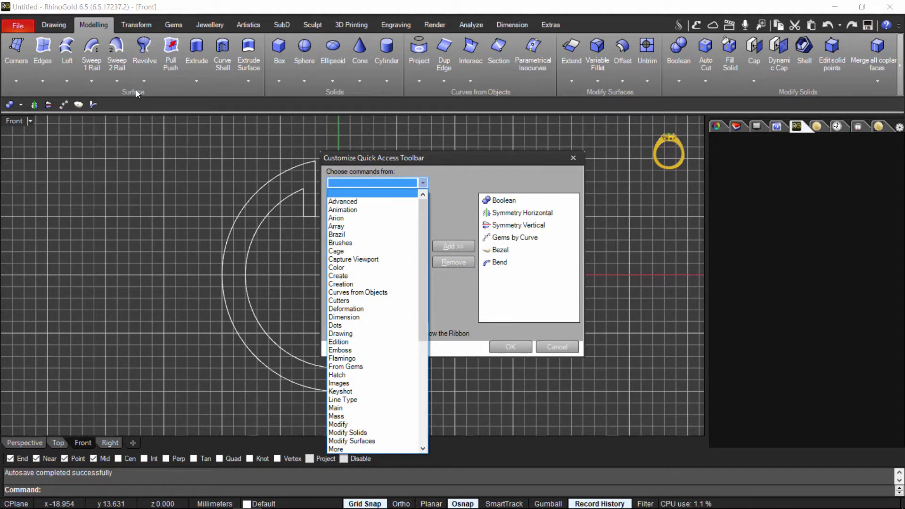
scroll(344, 268, down, 2)
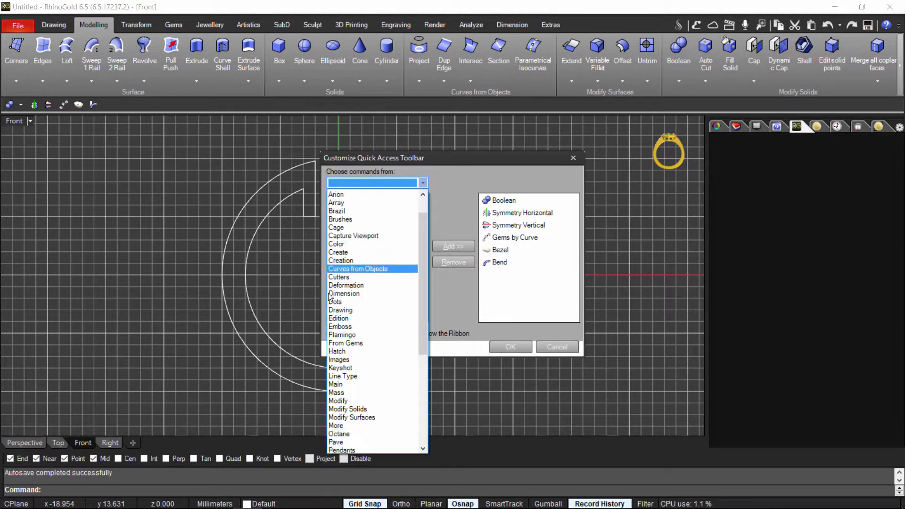
scroll(347, 373, down, 4)
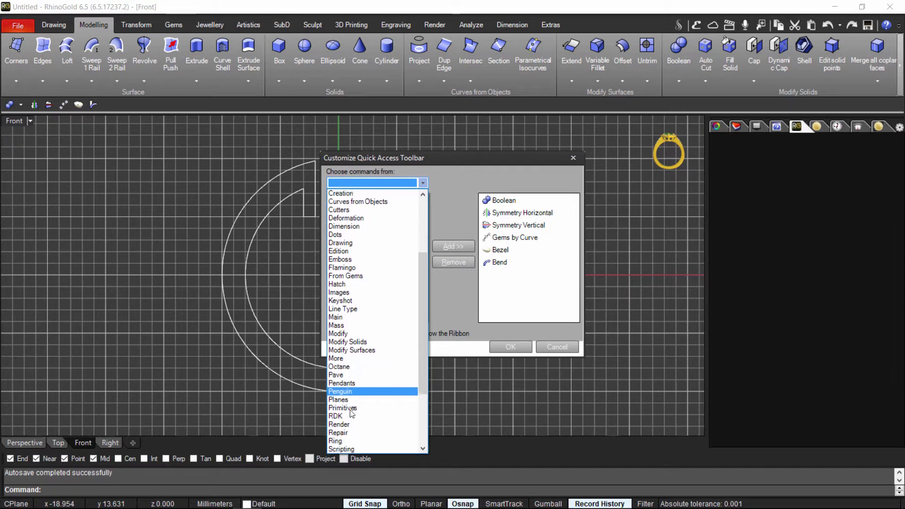
scroll(350, 412, down, 2)
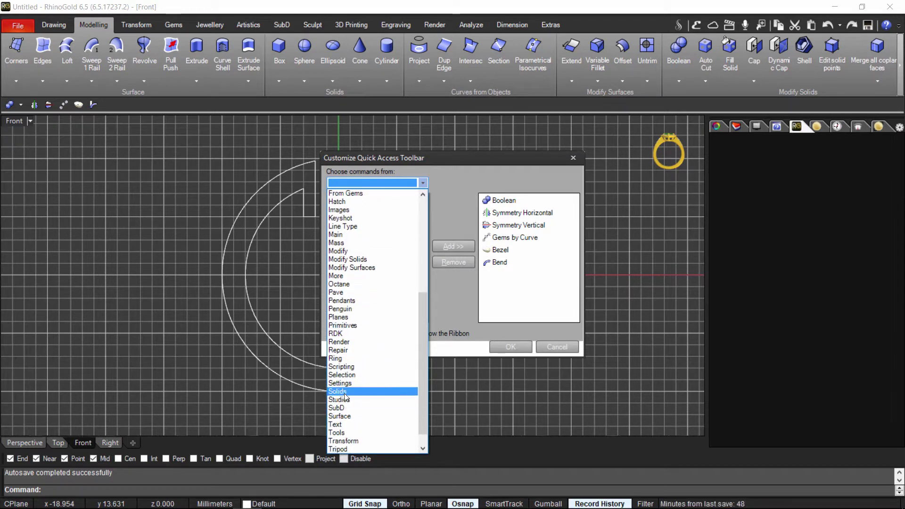
click(344, 416)
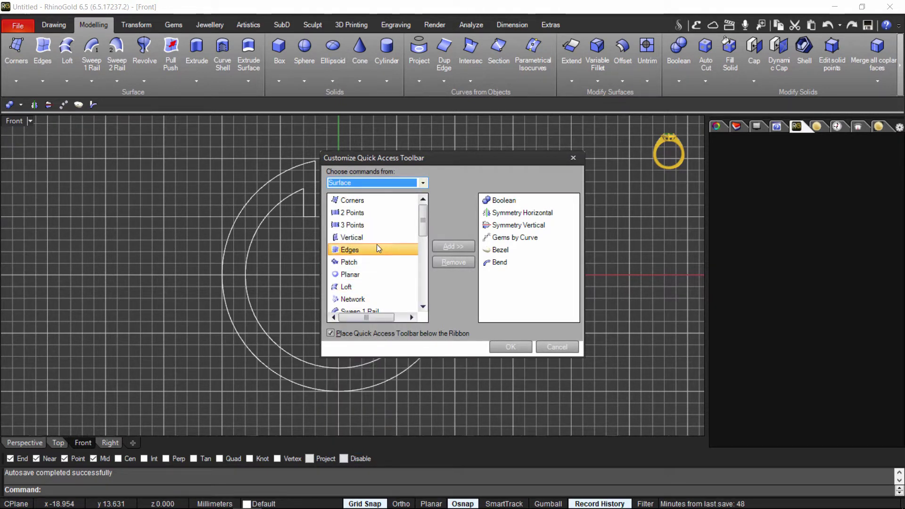
Add the Extrude surface command to the Quick Access Toolbar and confirm the customization.
scroll(389, 240, down, 4)
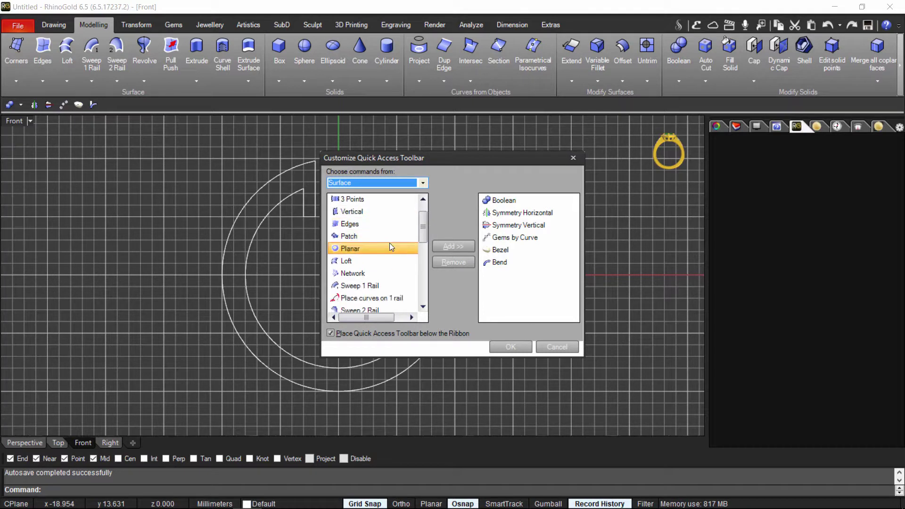
scroll(389, 247, down, 2)
scroll(389, 246, down, 2)
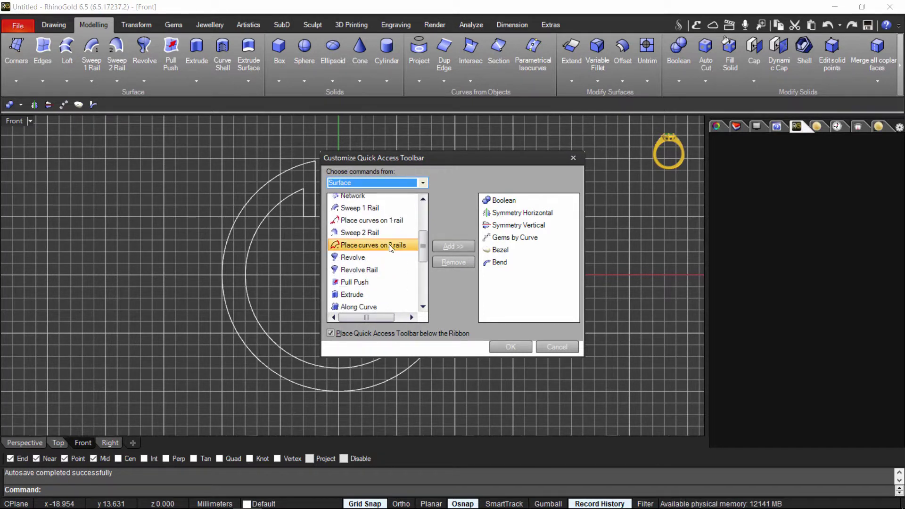
scroll(389, 247, up, 2)
scroll(389, 246, up, 6)
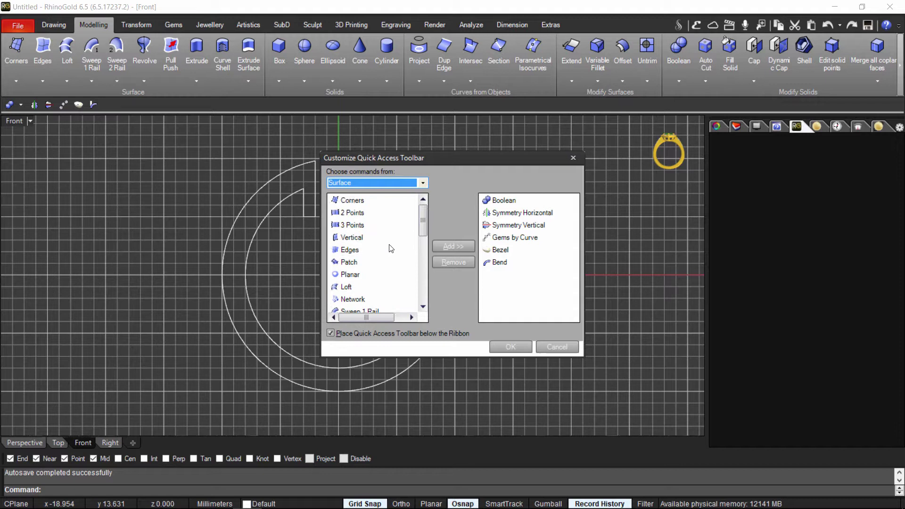
scroll(391, 249, down, 5)
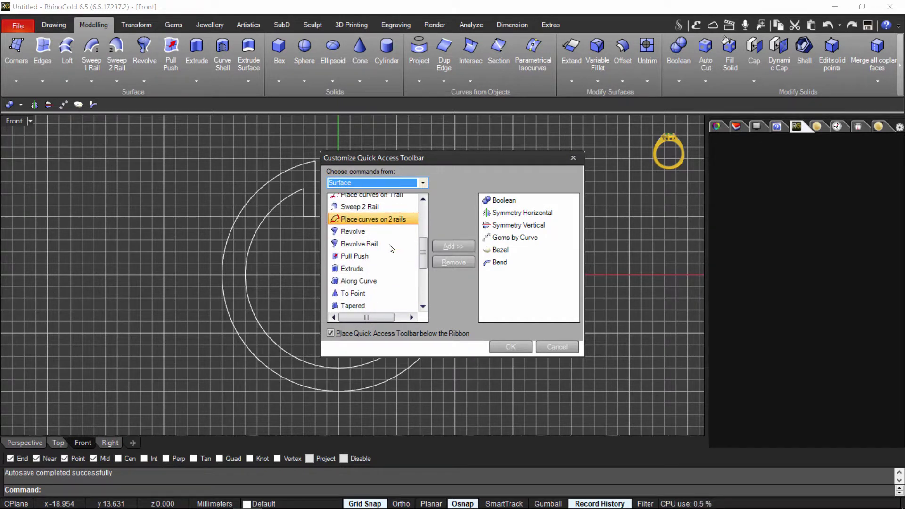
scroll(390, 248, down, 1)
click(365, 245)
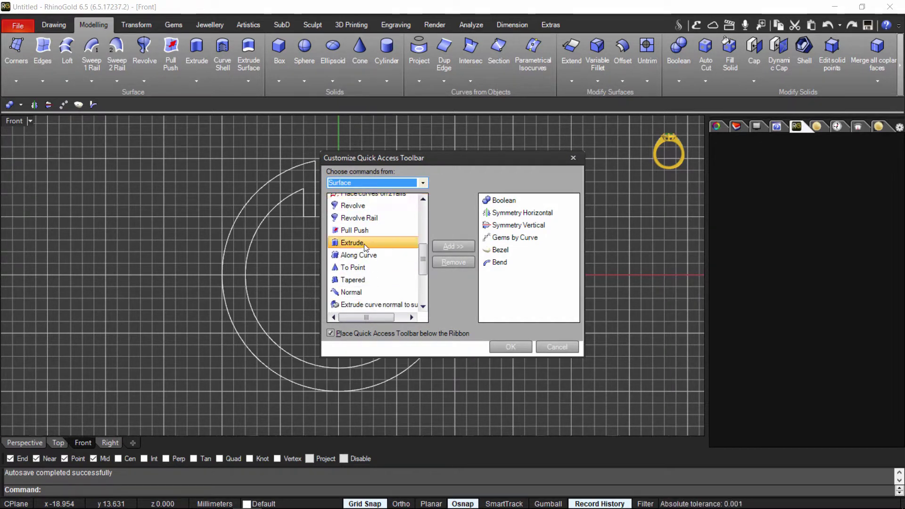
click(365, 245)
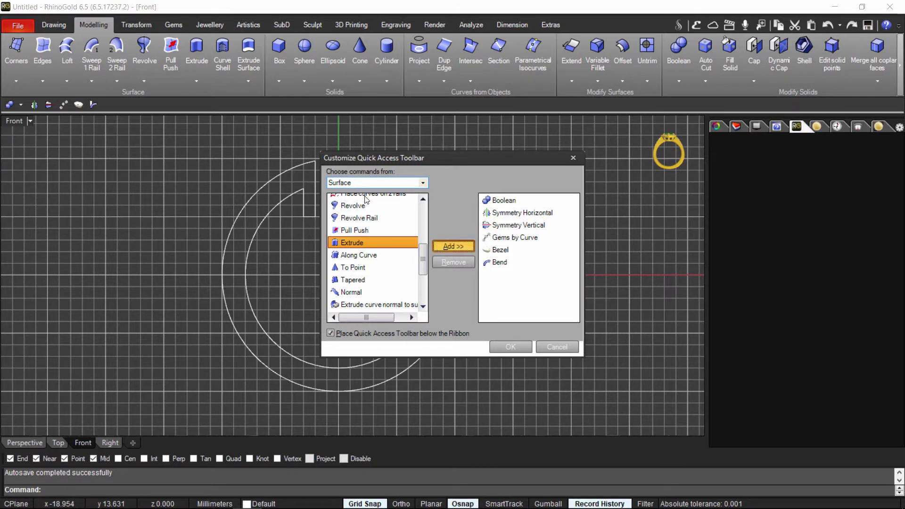
click(453, 246)
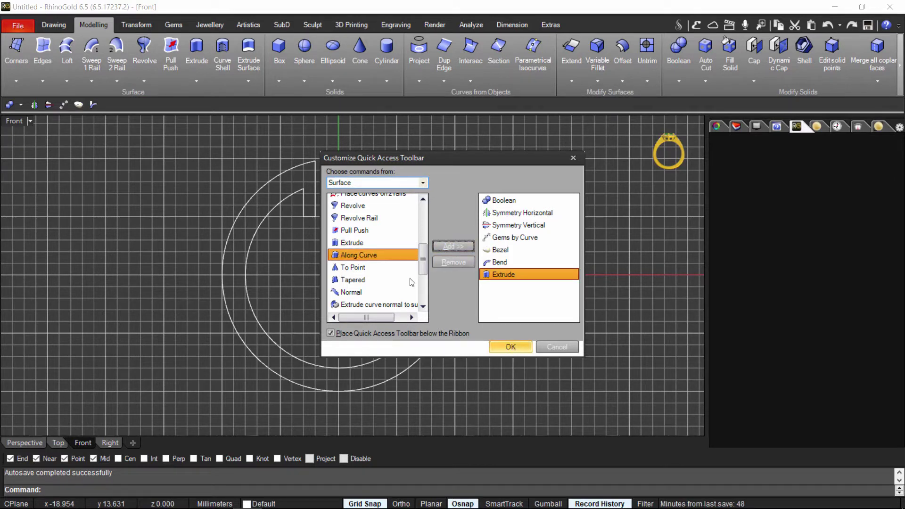
click(500, 346)
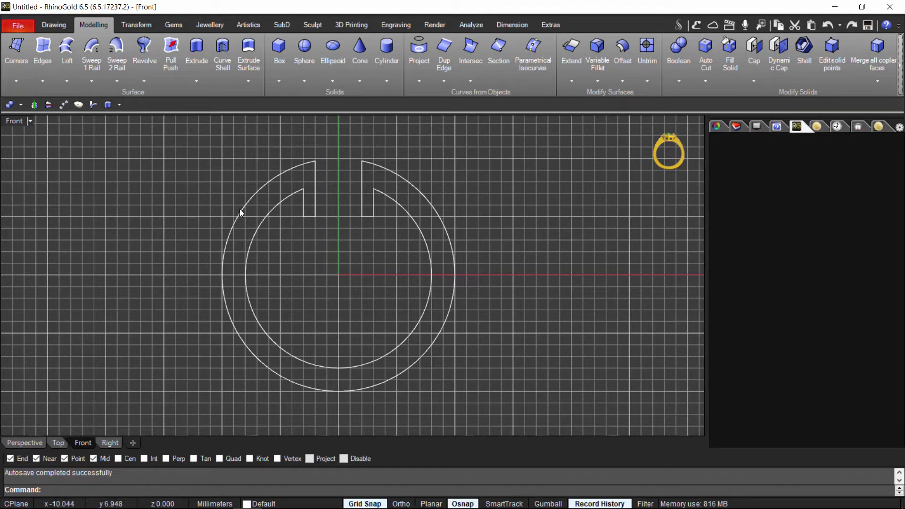
Extrude the closed ring profile 1 mm to both sides as a solid.
drag(293, 238, 179, 172)
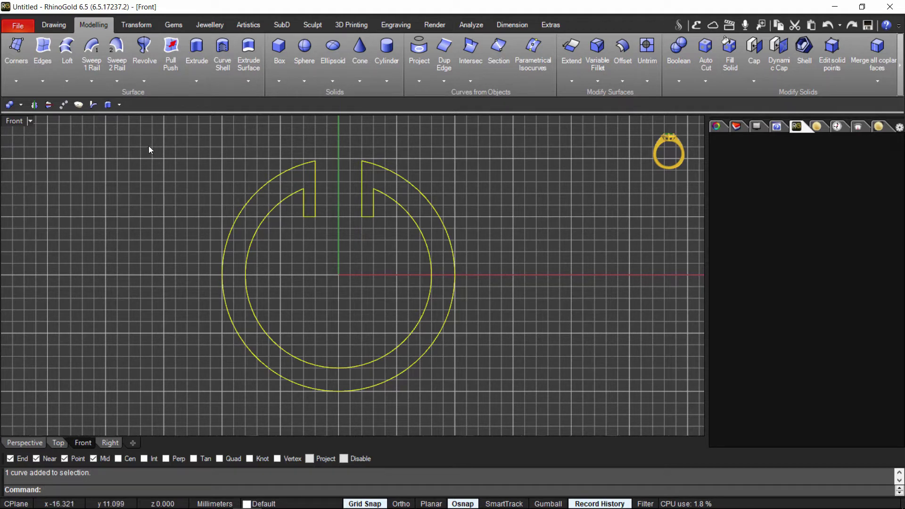
click(108, 104)
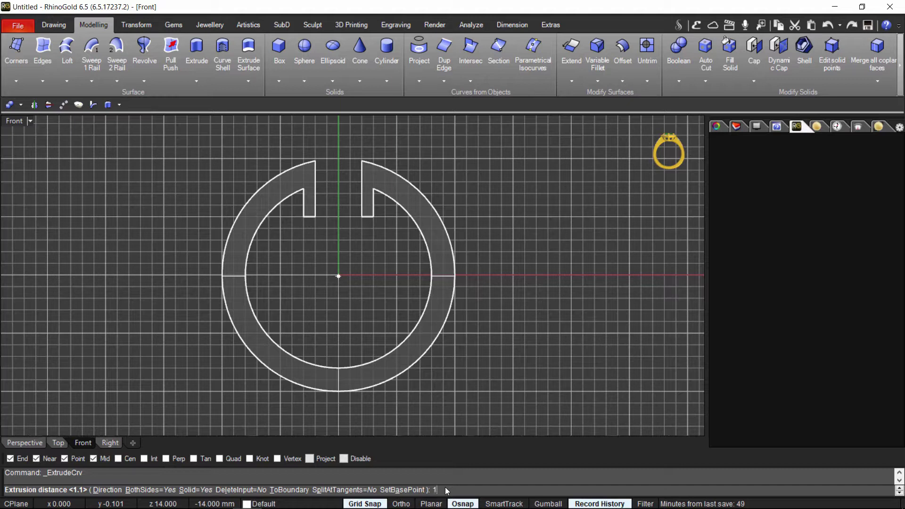
key(Return)
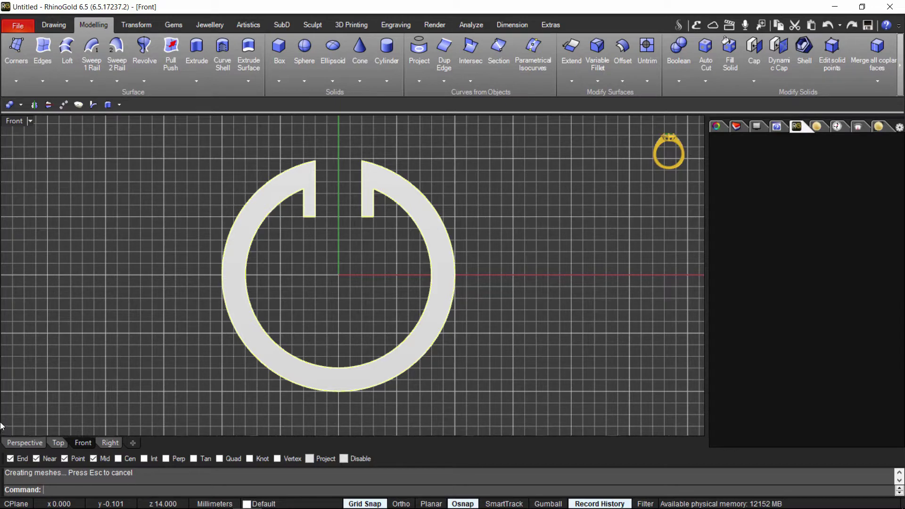
Switch to the Perspective view and hide the selected profile curve, leaving the solid ring.
click(22, 443)
right_drag(150, 334, 404, 338)
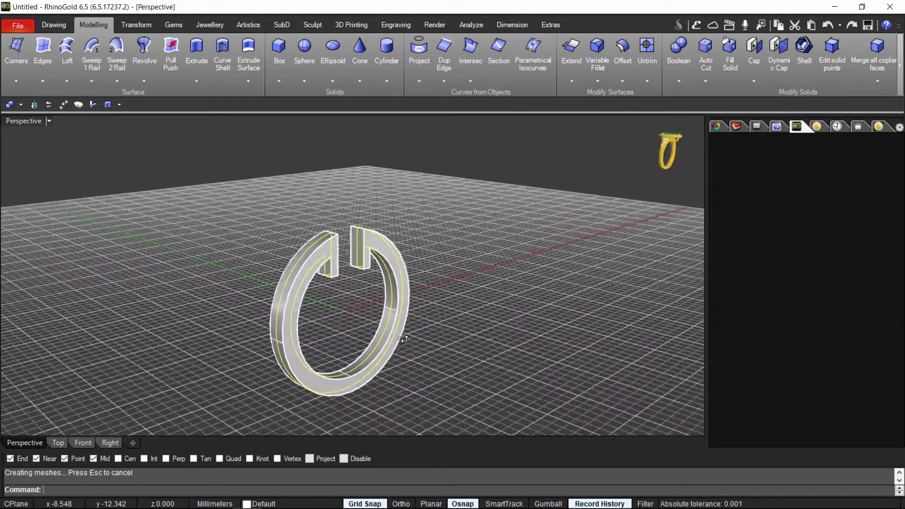
scroll(484, 343, down, 5)
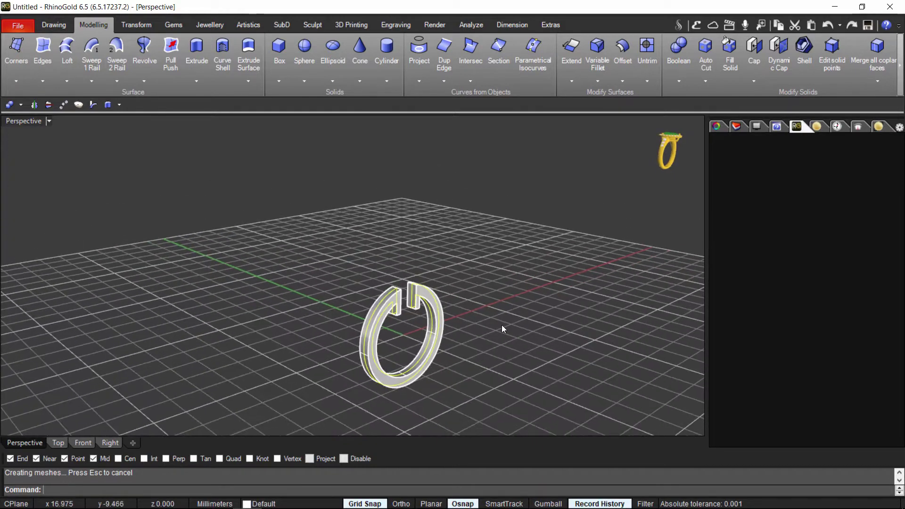
mouse_move(635, 128)
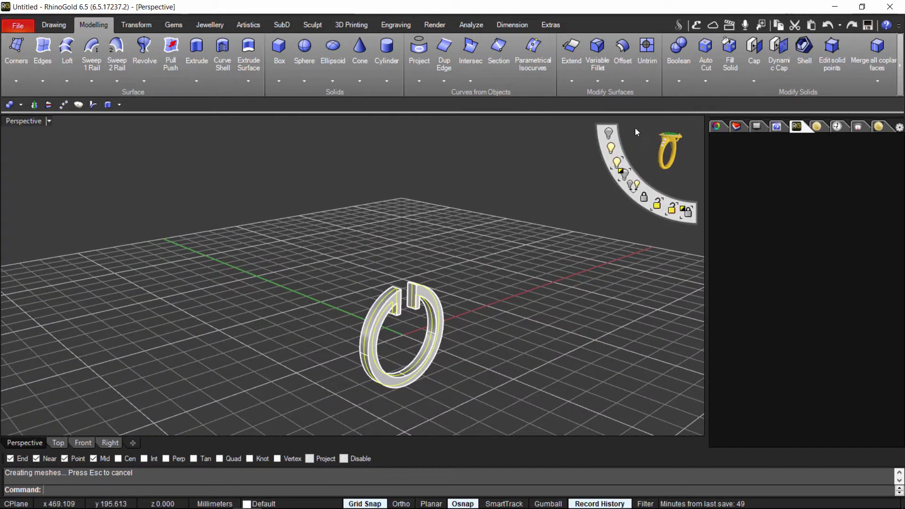
click(608, 135)
Place a parametric isocurve in the U direction along the middle of the ring's right outer surface.
mouse_move(522, 311)
right_down()
mouse_move(542, 284)
mouse_move(529, 311)
right_up()
scroll(472, 333, up, 4)
right_drag(472, 333, 282, 302)
right_drag(354, 275, 304, 235)
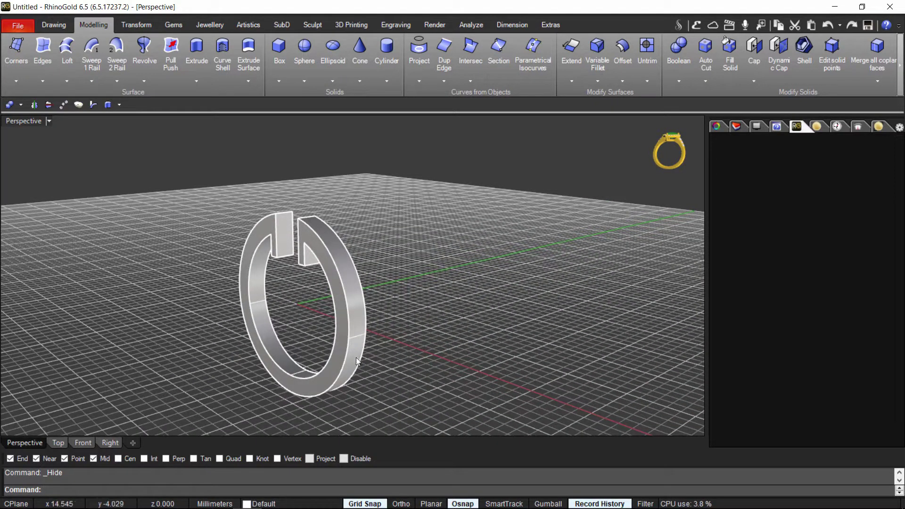
right_drag(350, 382, 320, 338)
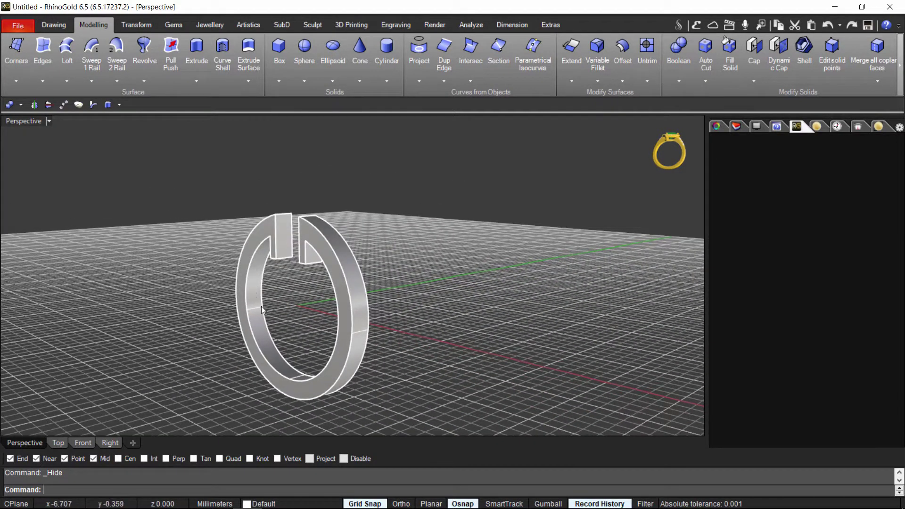
right_drag(274, 354, 466, 264)
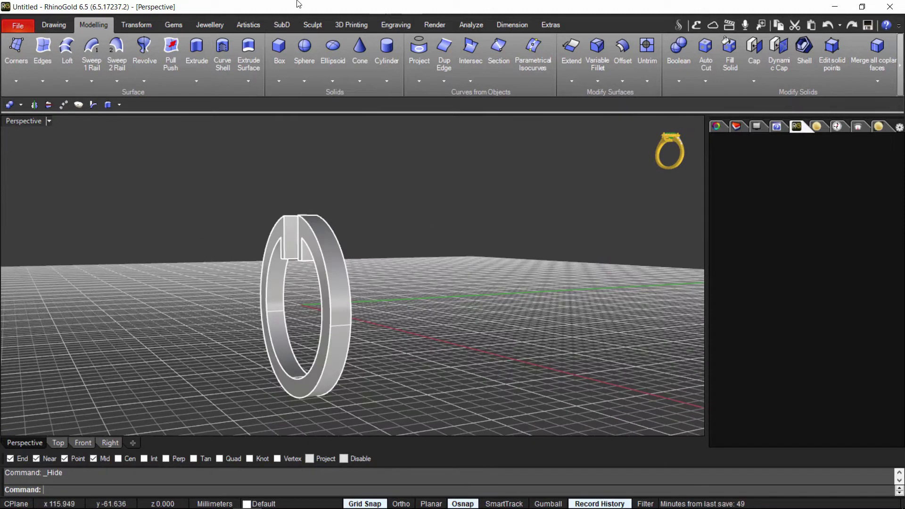
click(534, 66)
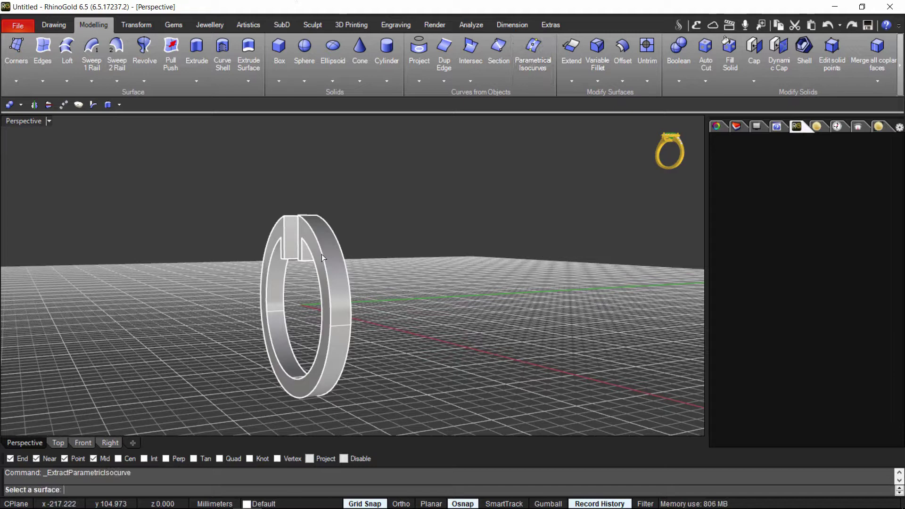
click(332, 257)
right_drag(340, 254, 306, 282)
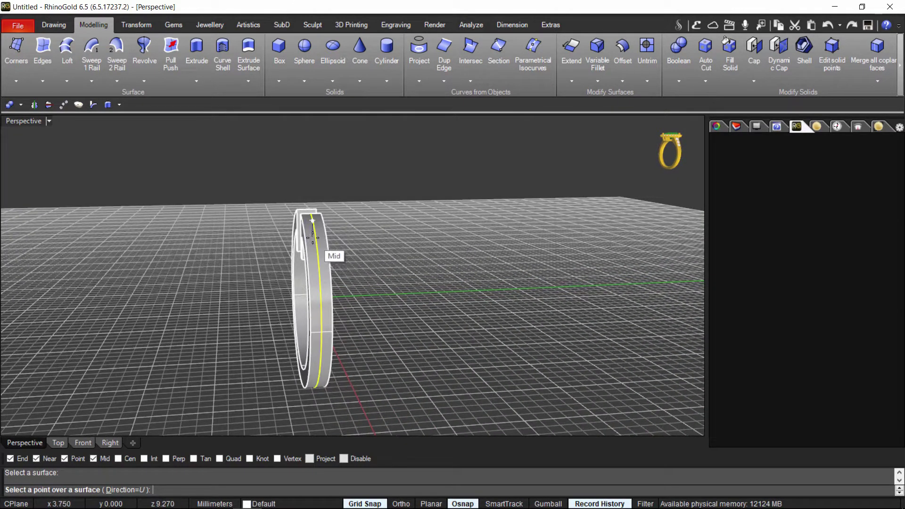
click(312, 237)
Set the isocurve's ends just below the ring opening and slightly above the ring's bottom, and finish it.
right_drag(324, 249, 416, 262)
click(327, 232)
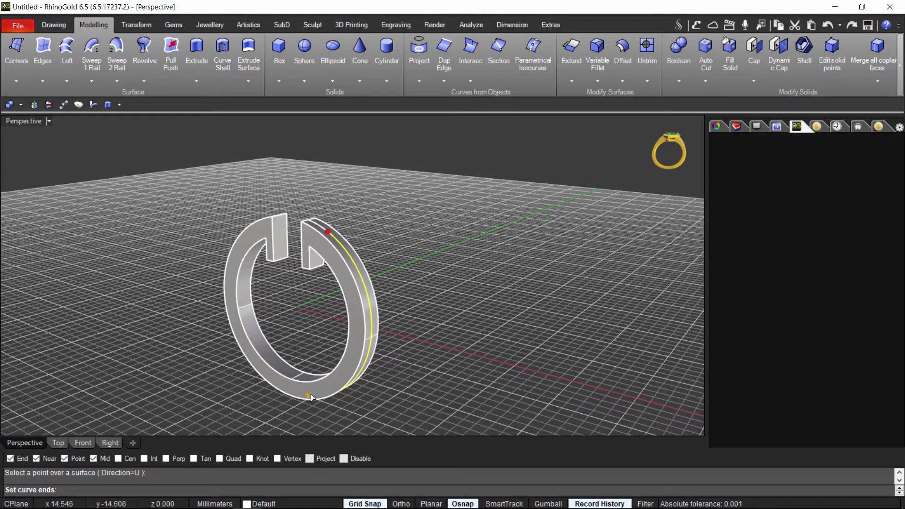
right_drag(398, 390, 316, 400)
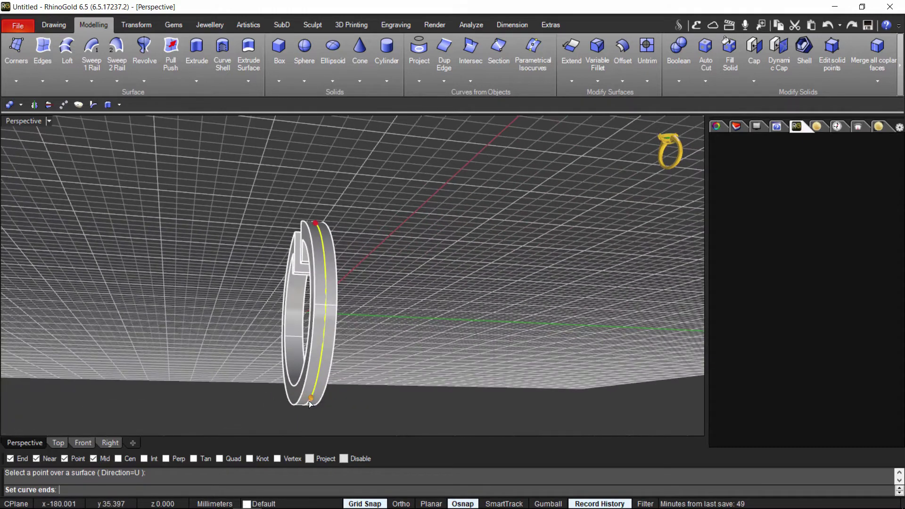
key(Return)
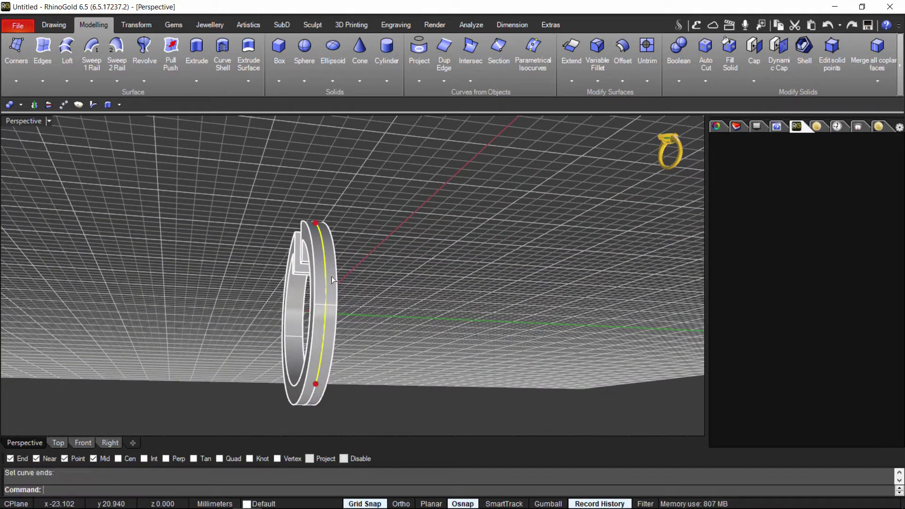
Select the parametric isocurve on the ring's outer surface instead of the extrusion beneath it.
right_drag(404, 333, 347, 305)
click(318, 262)
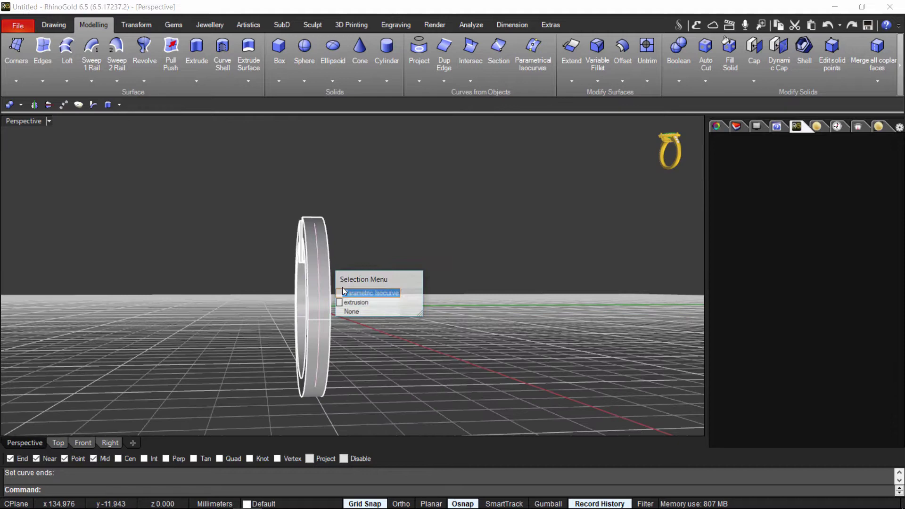
click(354, 295)
Set the ends of the isocurve on the ring's left inner surface below the opening and above the ring's bottom, and finish it.
right_drag(331, 239, 263, 323)
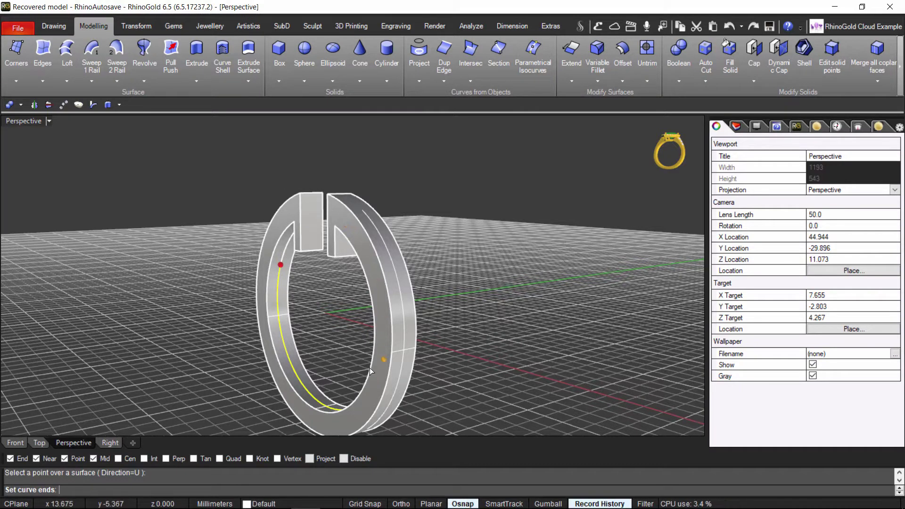
right_drag(322, 363, 331, 342)
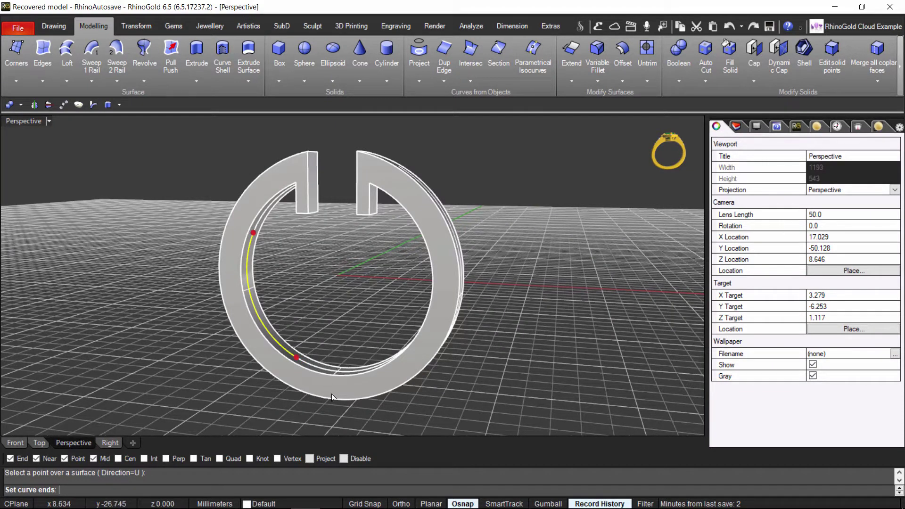
right_drag(355, 302, 285, 234)
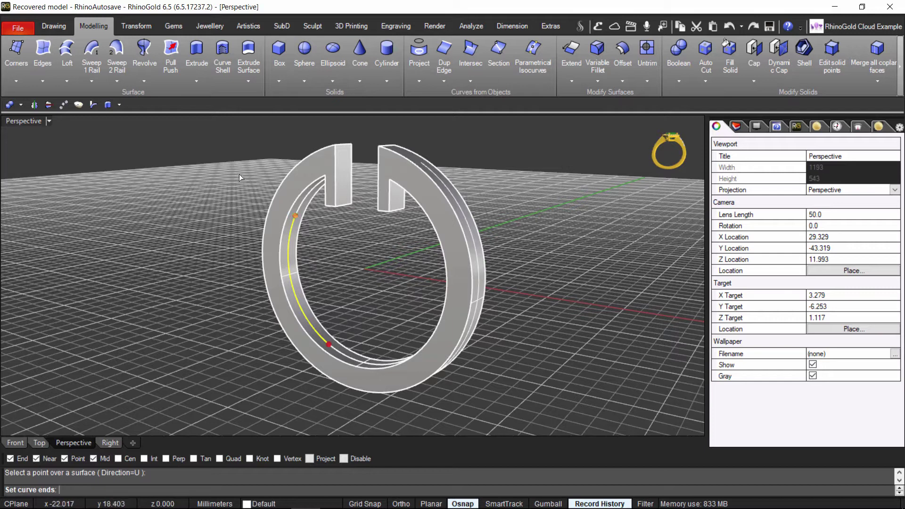
drag(239, 177, 299, 210)
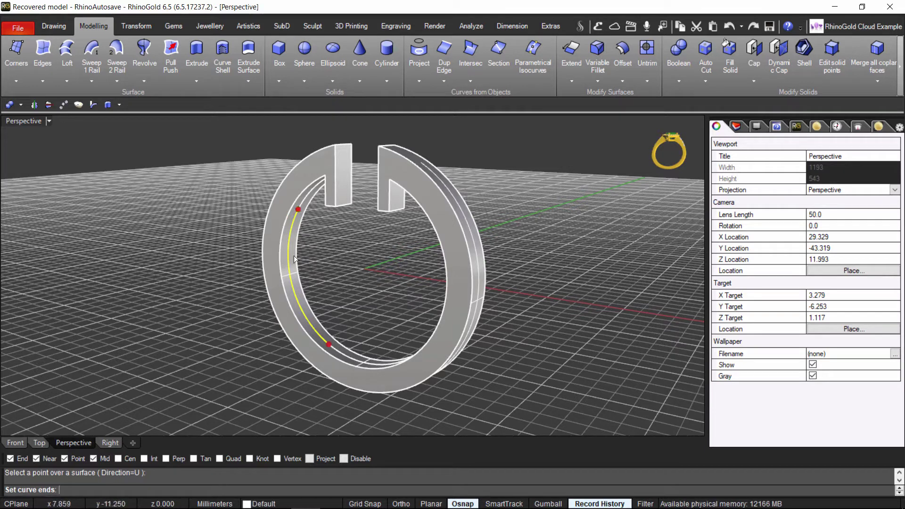
key(Return)
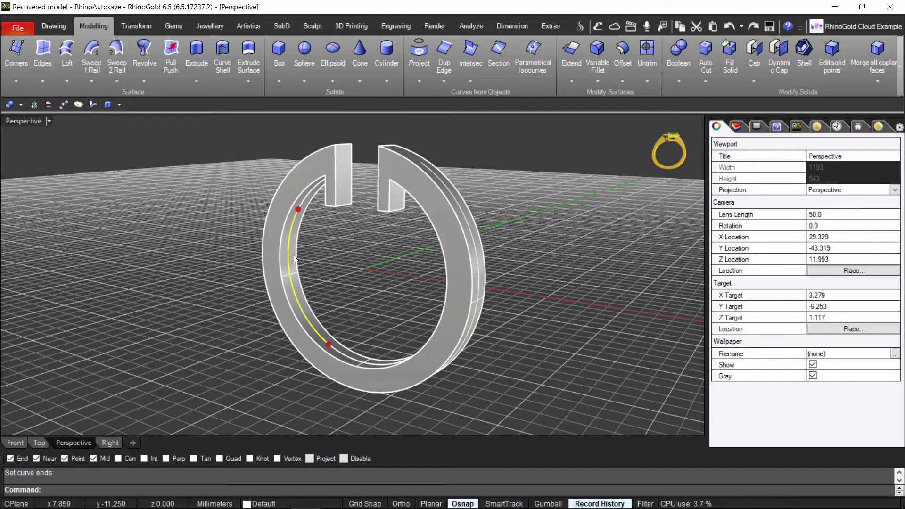
key(Escape)
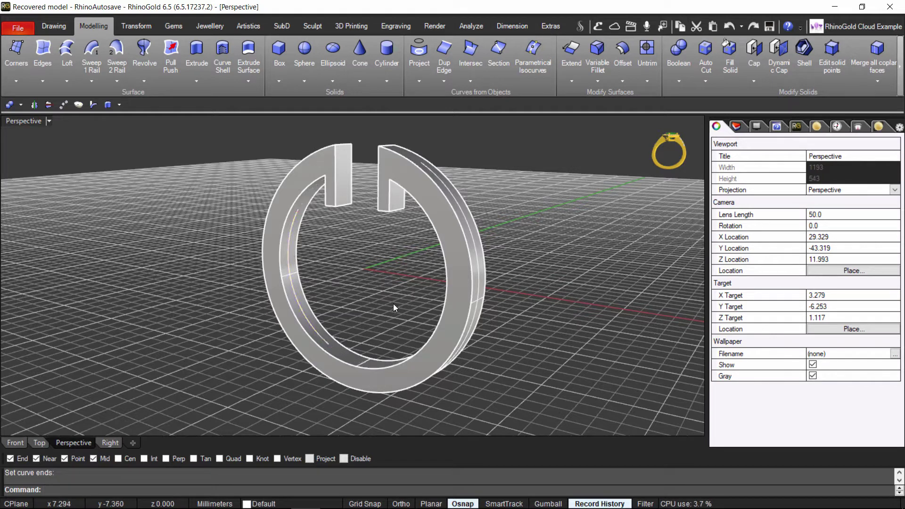
Check the finished isocurves on the ring's inner and outer surfaces.
right_drag(392, 304, 346, 321)
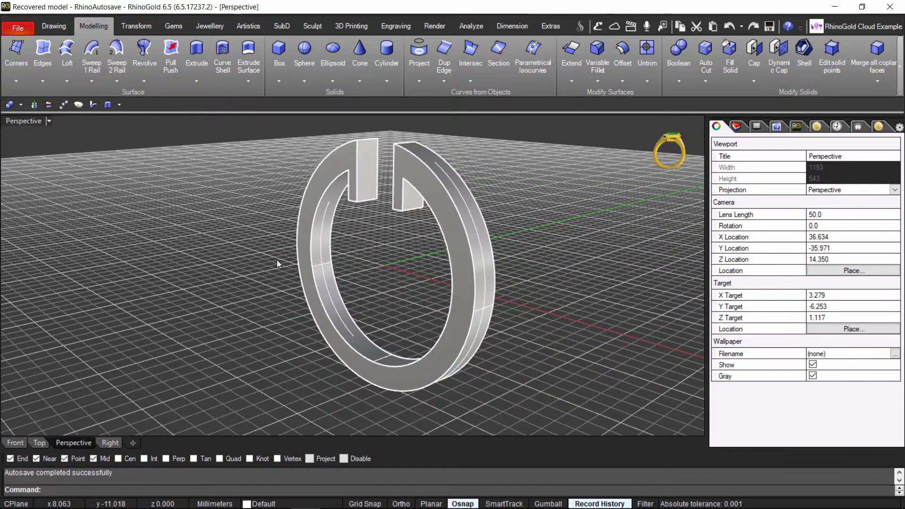
click(299, 268)
click(499, 233)
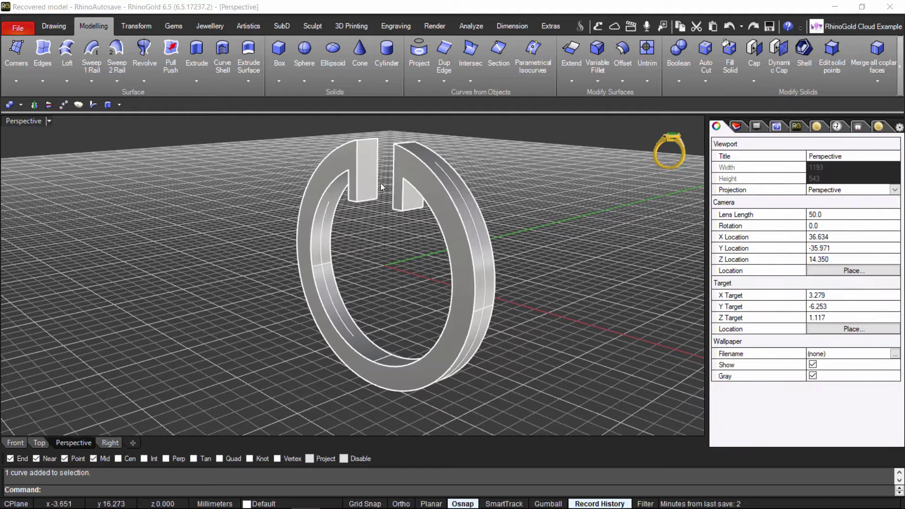
click(476, 228)
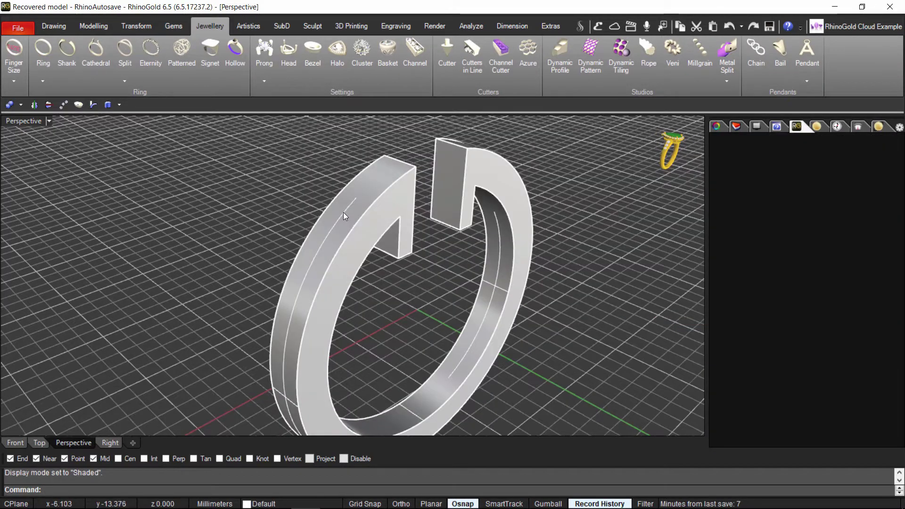
Create a Channel setting from the outer-surface isocurve on the ring body, using the InSide Channel type.
click(344, 213)
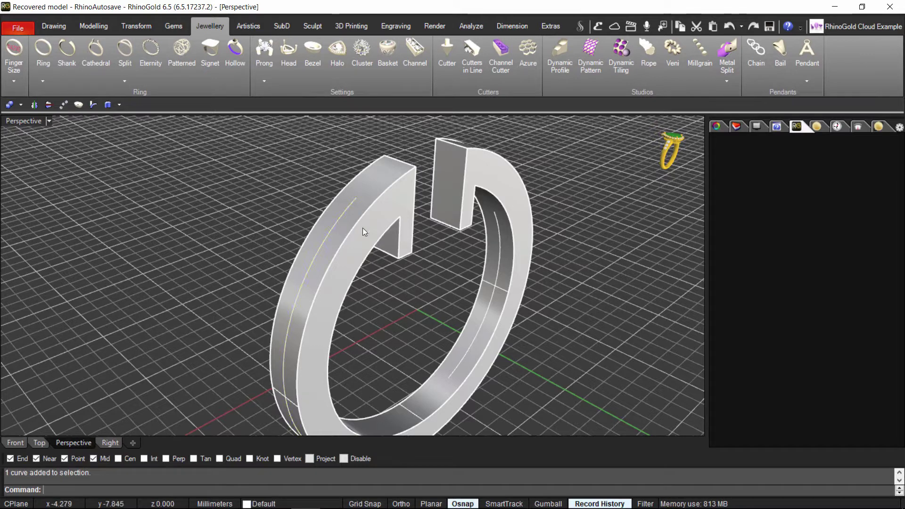
click(341, 217)
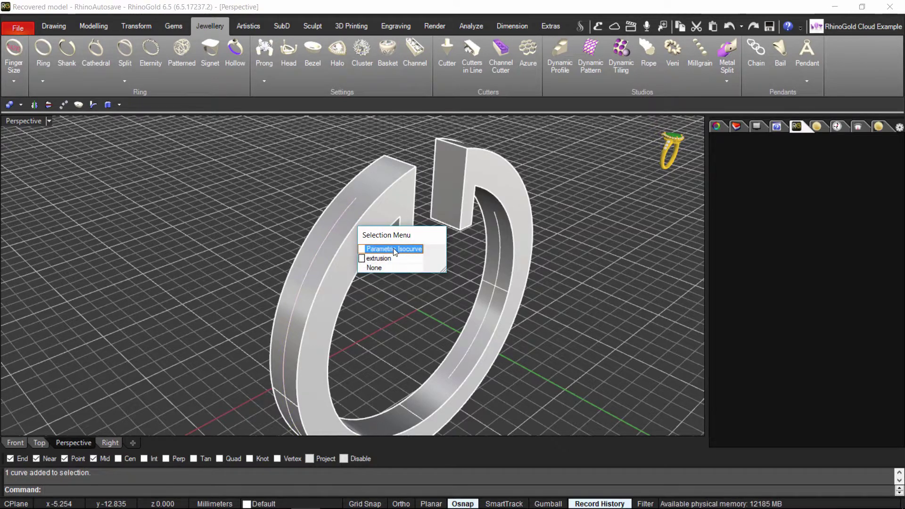
click(415, 53)
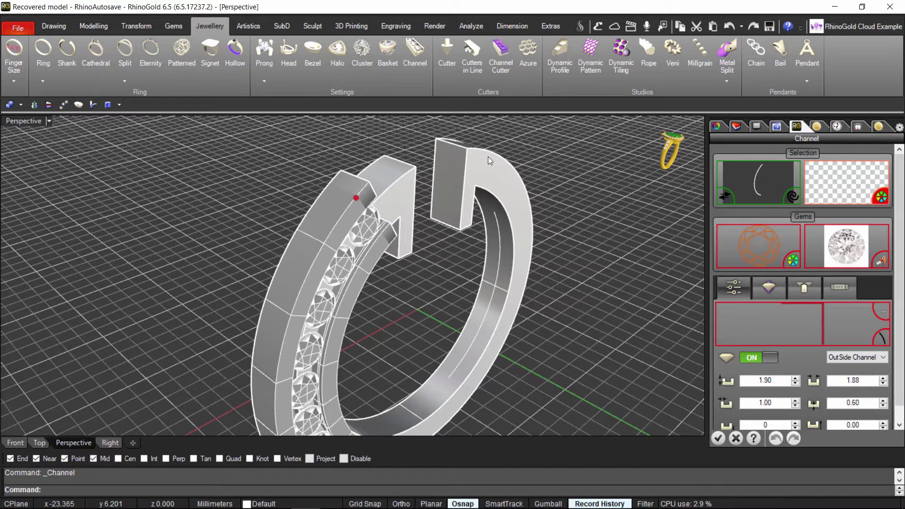
click(392, 177)
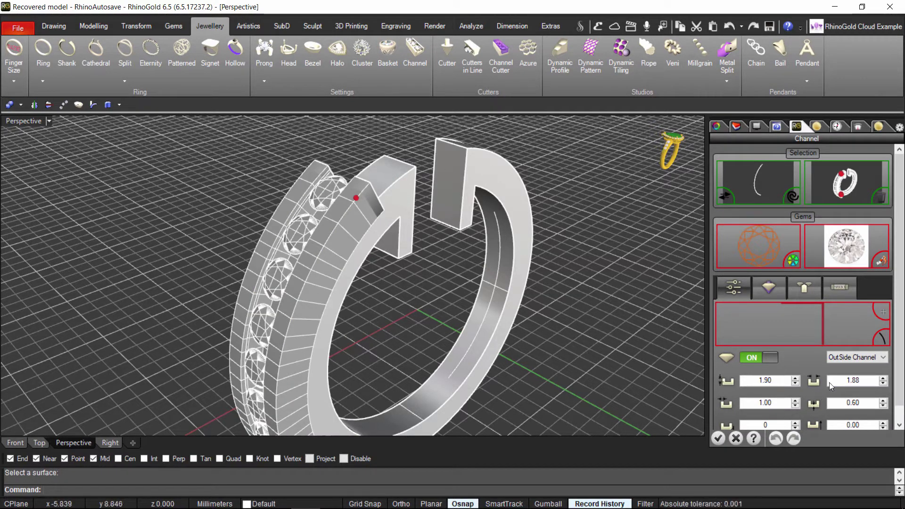
click(869, 357)
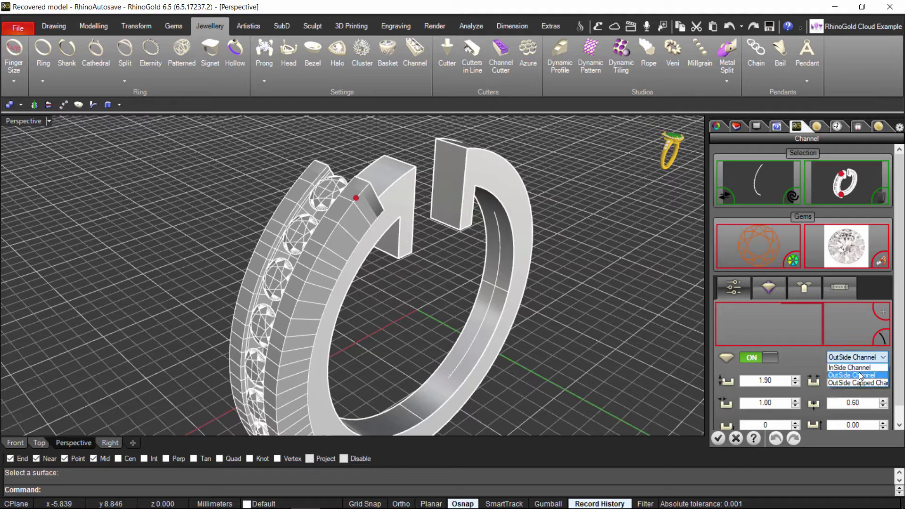
click(849, 367)
Show the Perspective view in wireframe and set the channel gems' size to 1.50 mm.
right_drag(396, 311, 547, 283)
click(609, 139)
scroll(547, 283, down, 4)
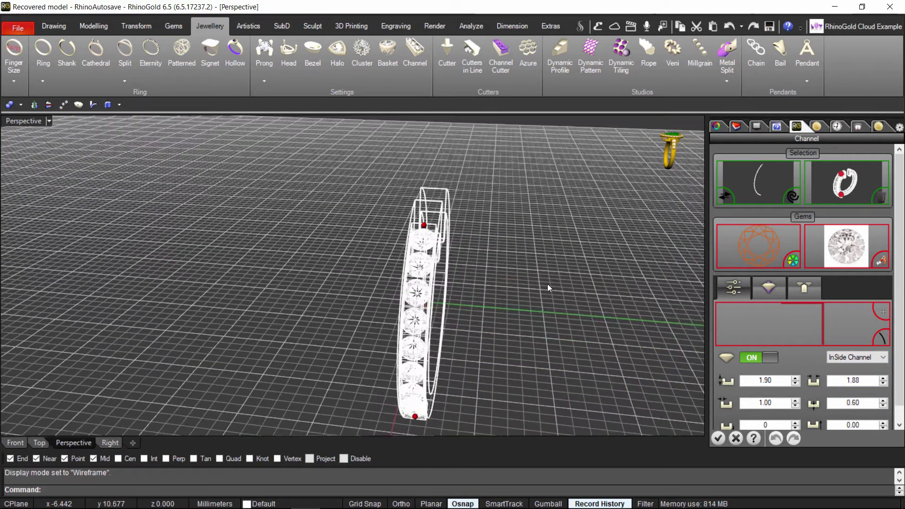
shift+right_drag(546, 315, 518, 275)
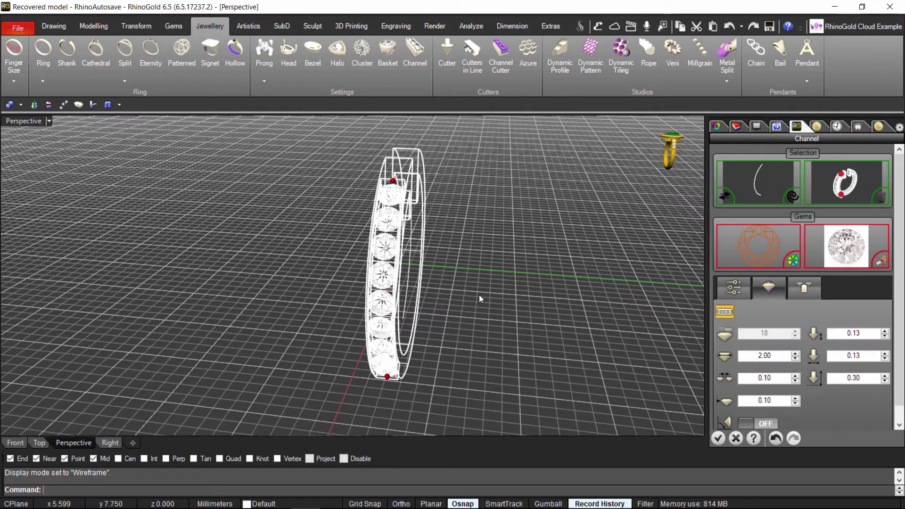
scroll(479, 296, up, 10)
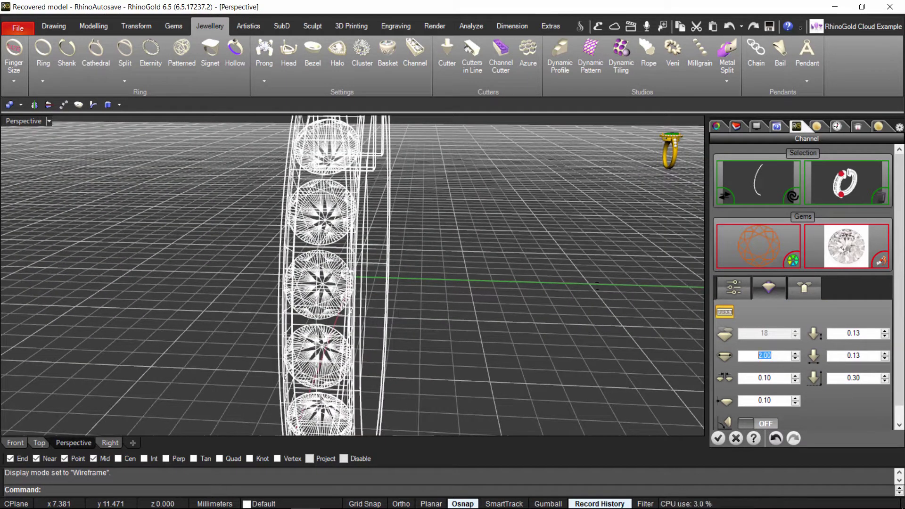
text(.5)
key(Return)
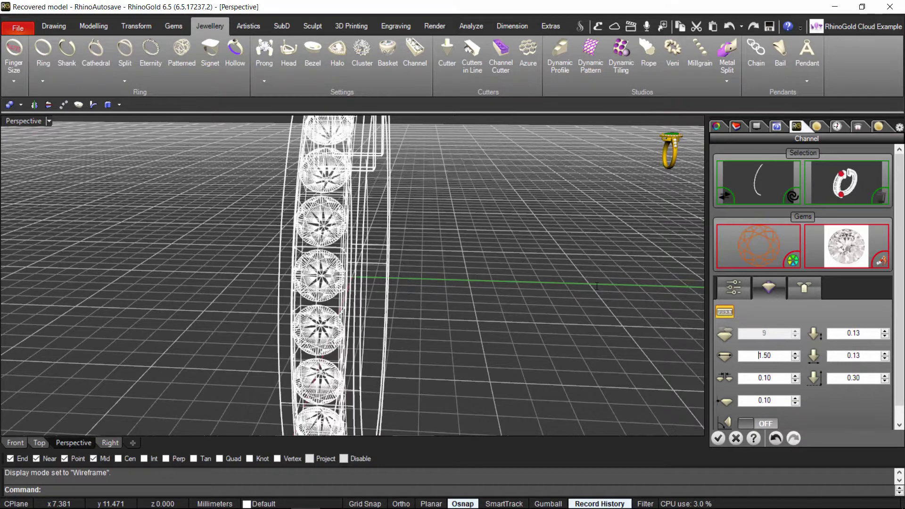
Examine the spacing and depth of the gems along the channel from the side of the ring.
scroll(489, 316, down, 2)
right_drag(489, 325, 361, 278)
right_drag(596, 346, 544, 347)
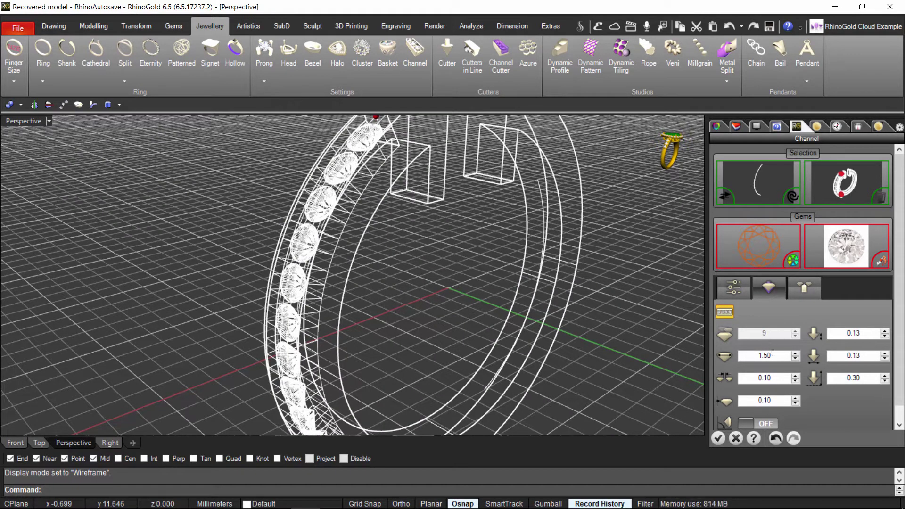
right_drag(594, 314, 429, 301)
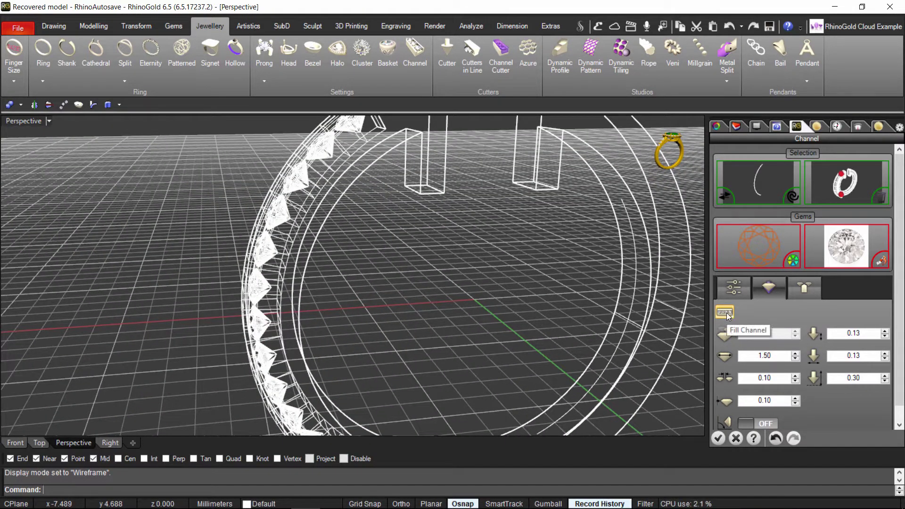
scroll(488, 293, down, 4)
right_drag(468, 318, 567, 349)
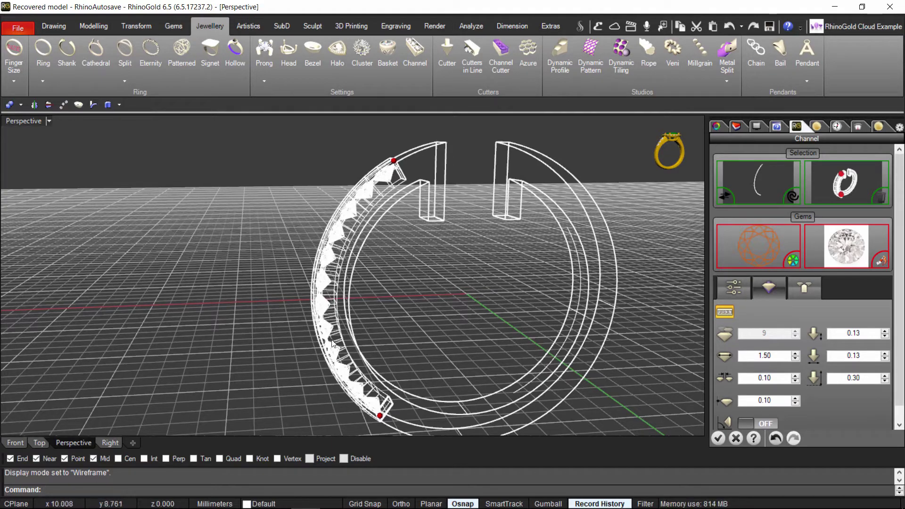
scroll(428, 310, down, 2)
scroll(429, 310, up, 8)
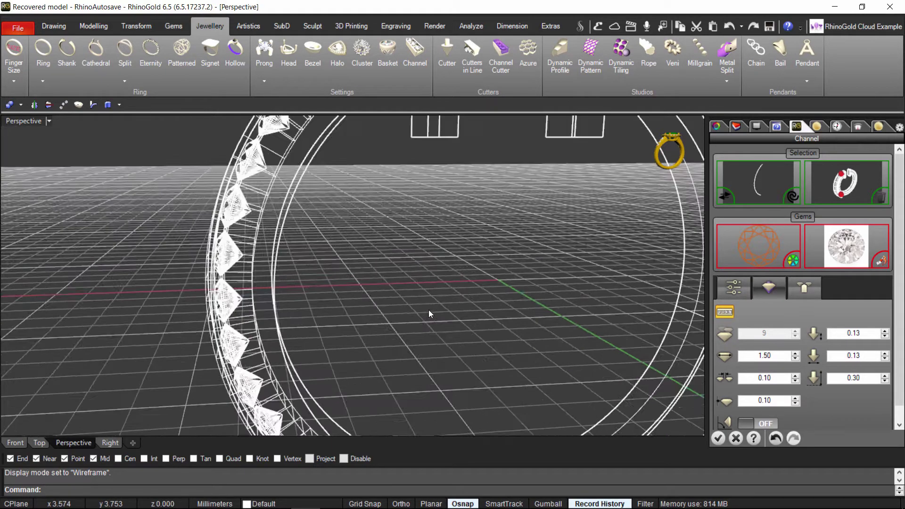
right_drag(389, 219, 270, 236)
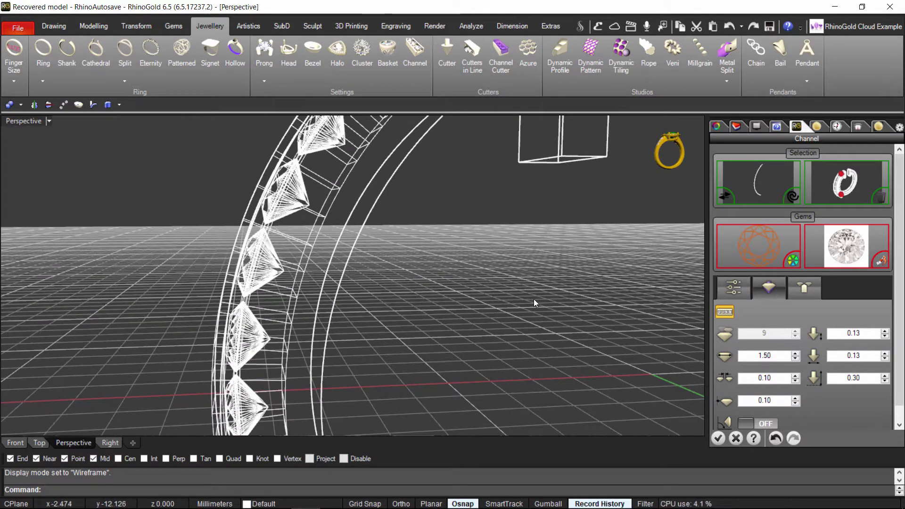
scroll(534, 299, down, 2)
right_drag(533, 298, 534, 319)
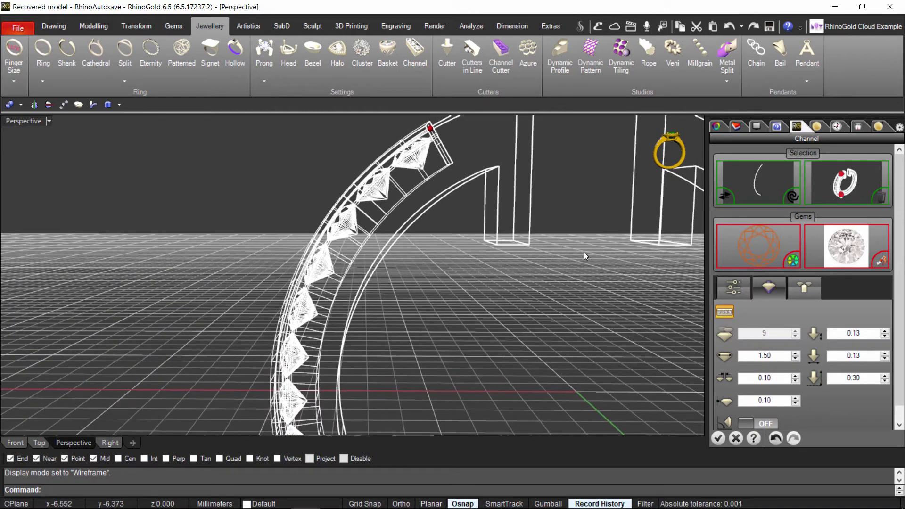
Turn off Fill Channel and set the channel to 13 gems with a 0.05 mm gap between them.
click(729, 314)
triple_click(794, 331)
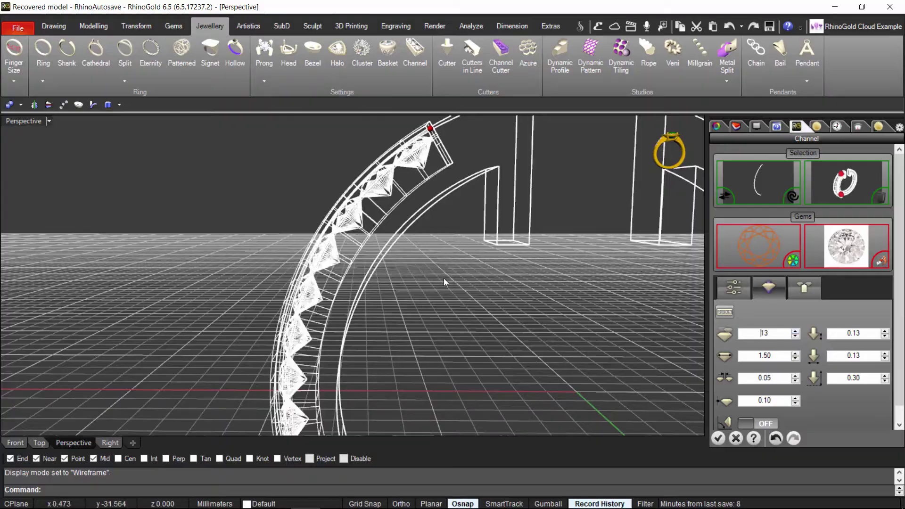
scroll(428, 273, up, 6)
shift+right_drag(390, 262, 520, 357)
right_drag(330, 276, 413, 275)
scroll(405, 284, down, 10)
scroll(507, 301, up, 6)
scroll(412, 275, down, 5)
right_drag(451, 314, 495, 325)
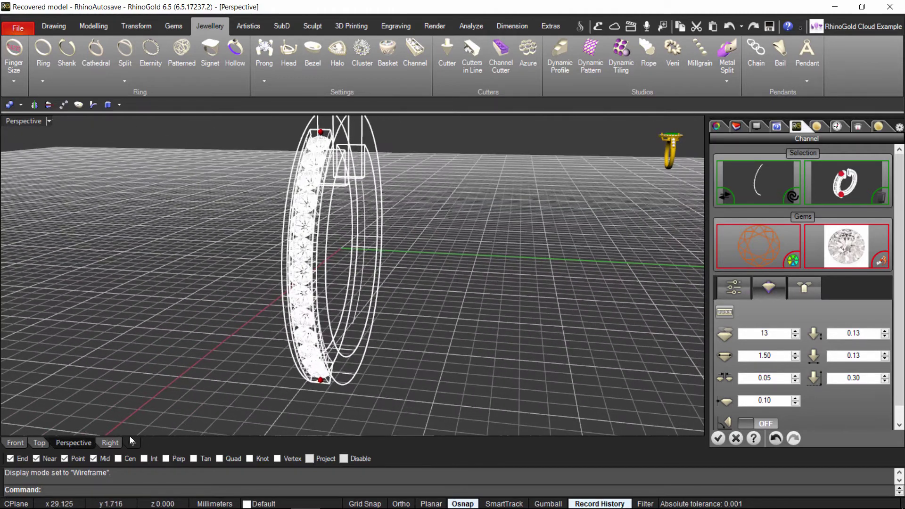
Switch to the Right view in wireframe display to see the gems and channel walls face-on.
click(110, 443)
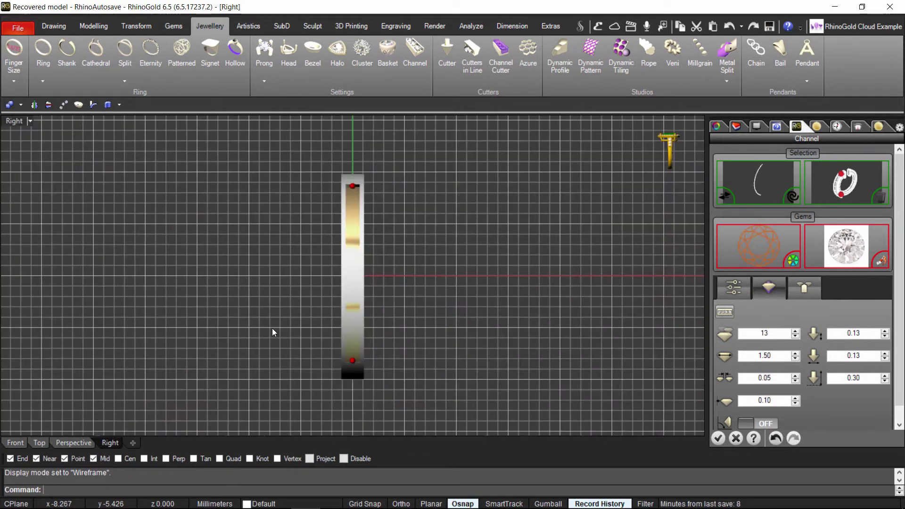
scroll(292, 330, up, 10)
middle_click(615, 130)
click(608, 133)
scroll(532, 227, up, 6)
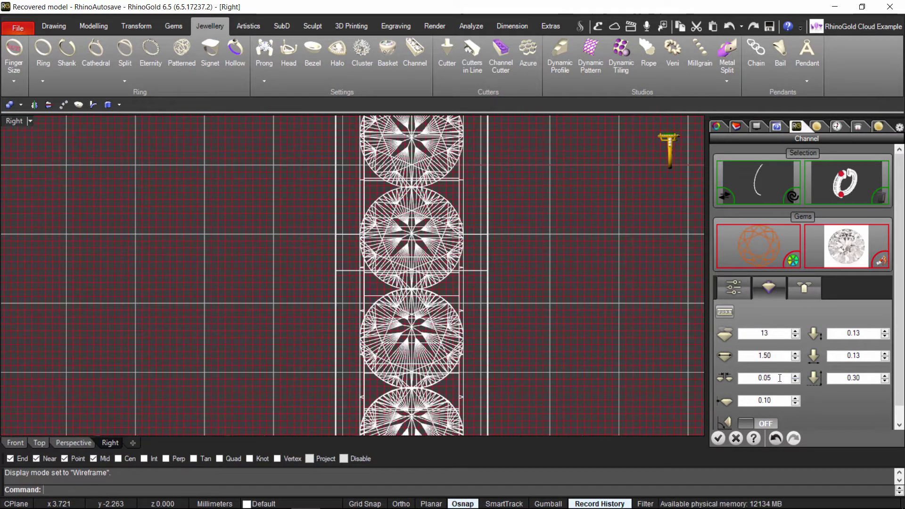
Try a channel width of 1.30 mm and settle on a width of 1.25 mm.
click(737, 290)
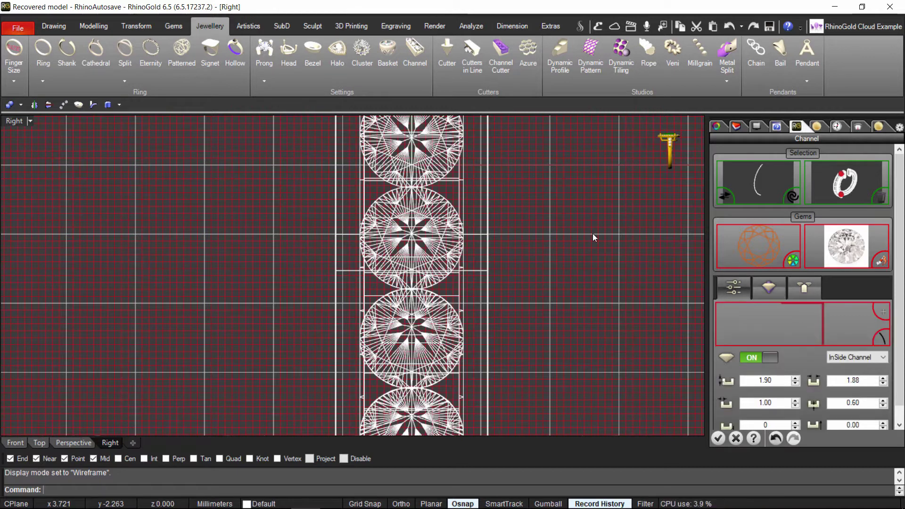
right_drag(619, 379, 615, 365)
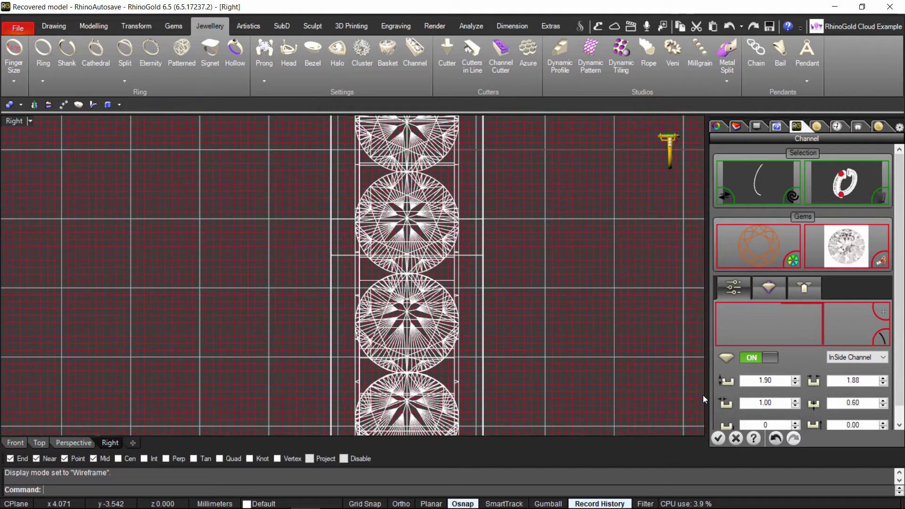
scroll(799, 392, down, 1)
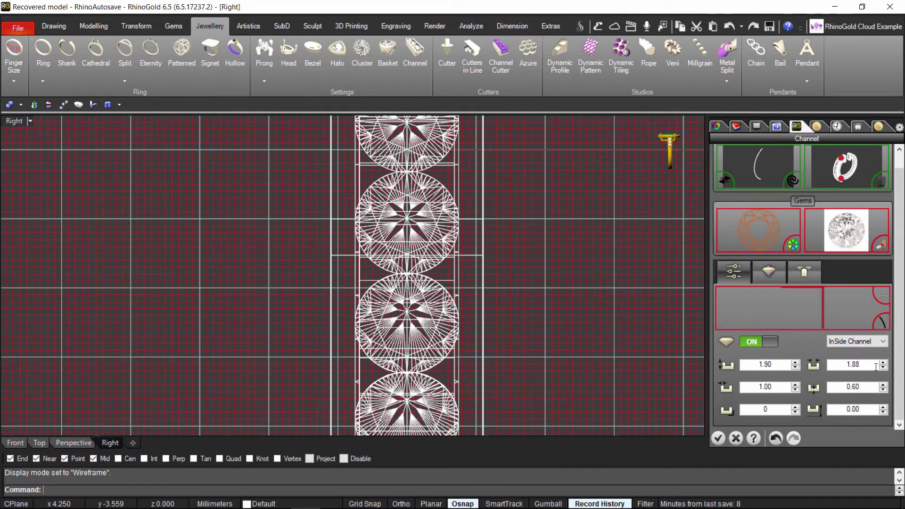
double_click(847, 365)
text(1.)
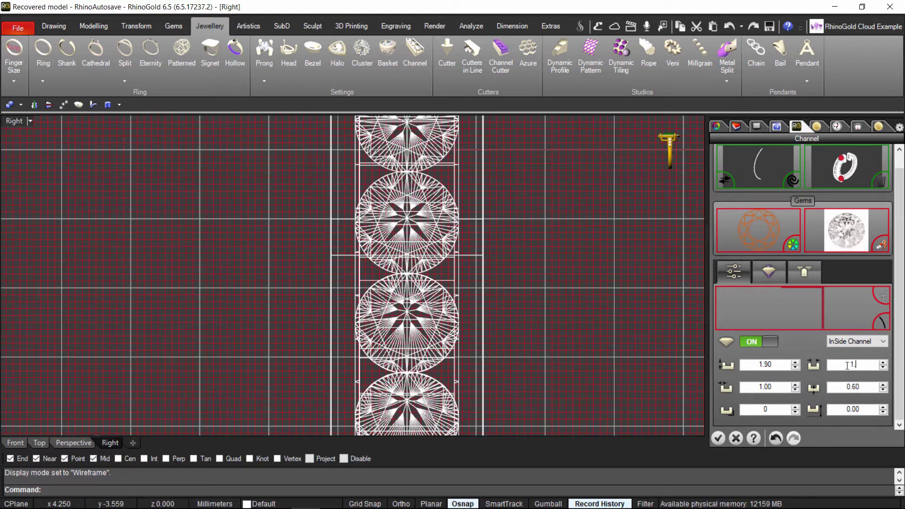
text(30)
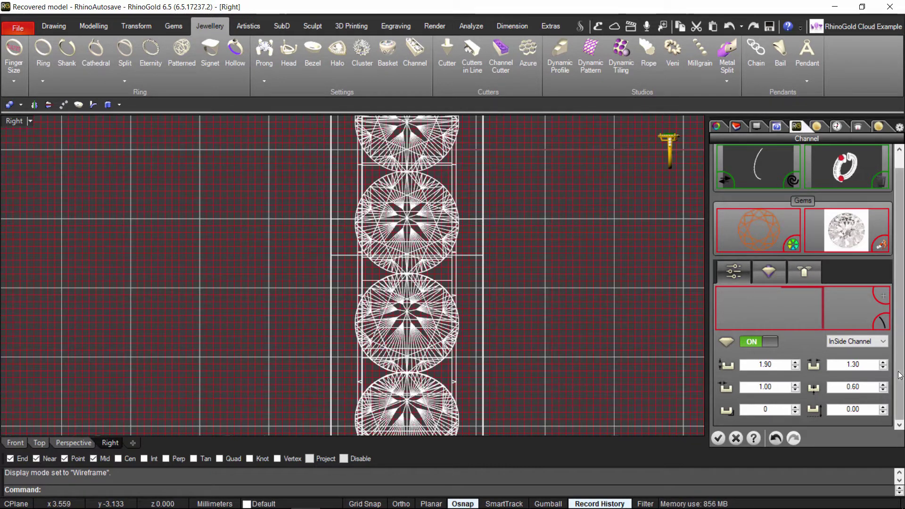
drag(866, 365, 652, 291)
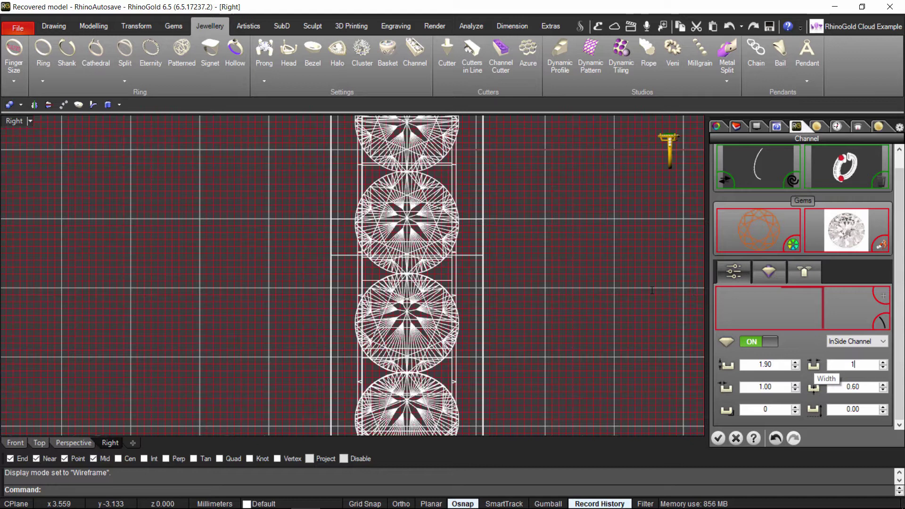
text(.25)
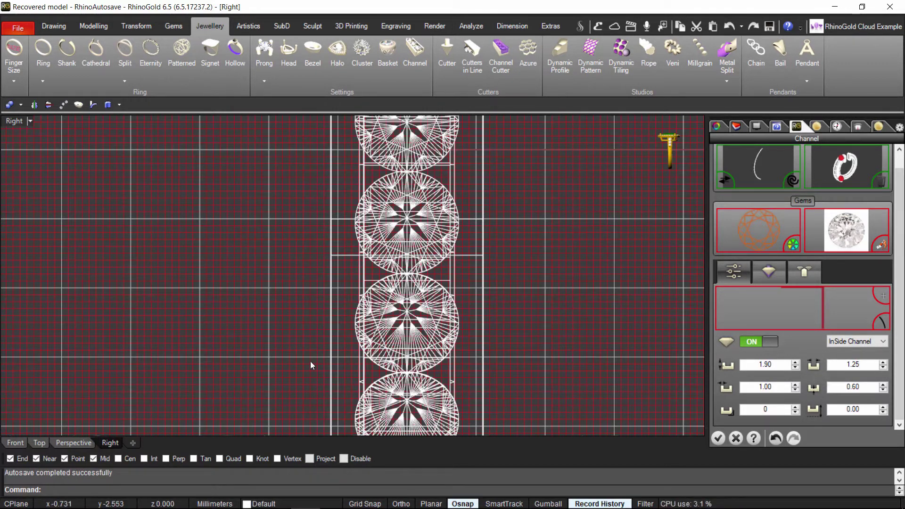
Increase the channel's depth to 3.00 mm so it passes through the ring's inner surface, checking it from the side in the Perspective view.
click(69, 442)
right_drag(56, 353, 397, 235)
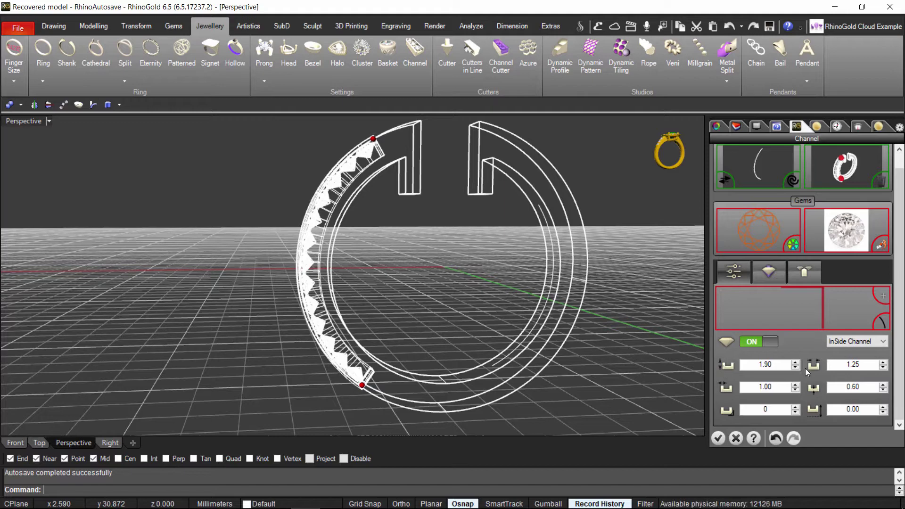
key(Up)
key(Up)
key(Up)
key(Up)
key(Up)
key(Up)
key(Up)
key(Up)
key(Up)
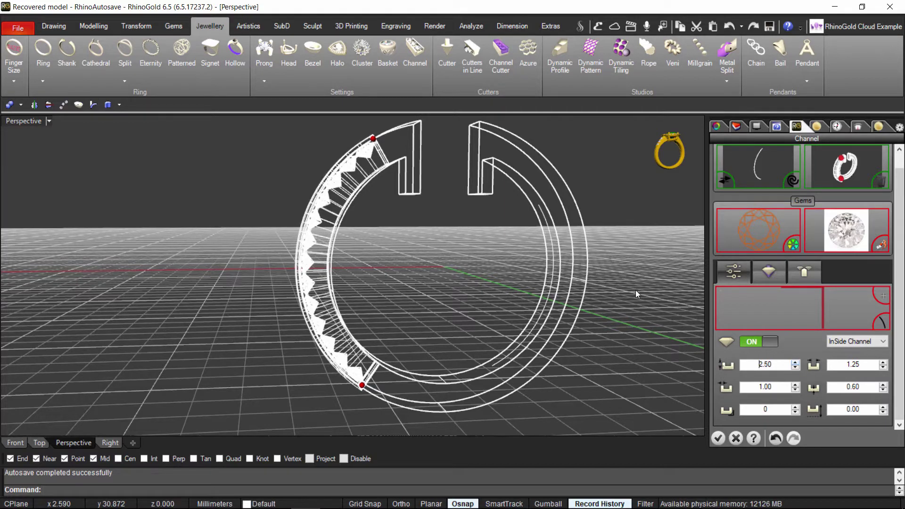
key(Up)
key(Up)
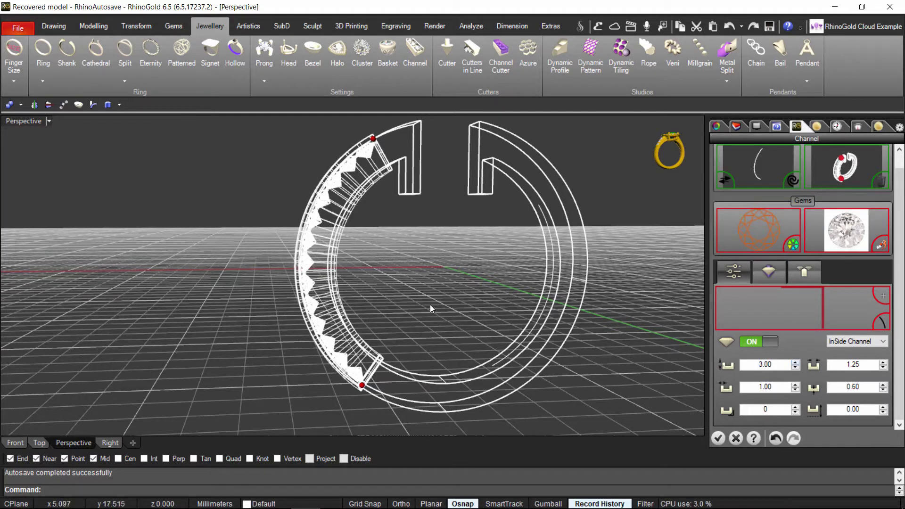
right_drag(430, 304, 378, 236)
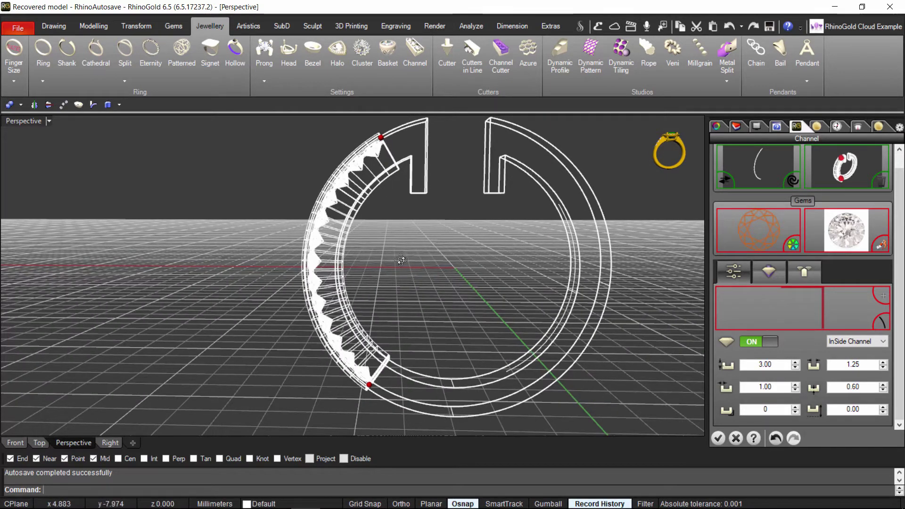
right_drag(657, 397, 629, 288)
Inspect the gems and channel walls up close from the side and review the cutter and channel settings.
click(810, 269)
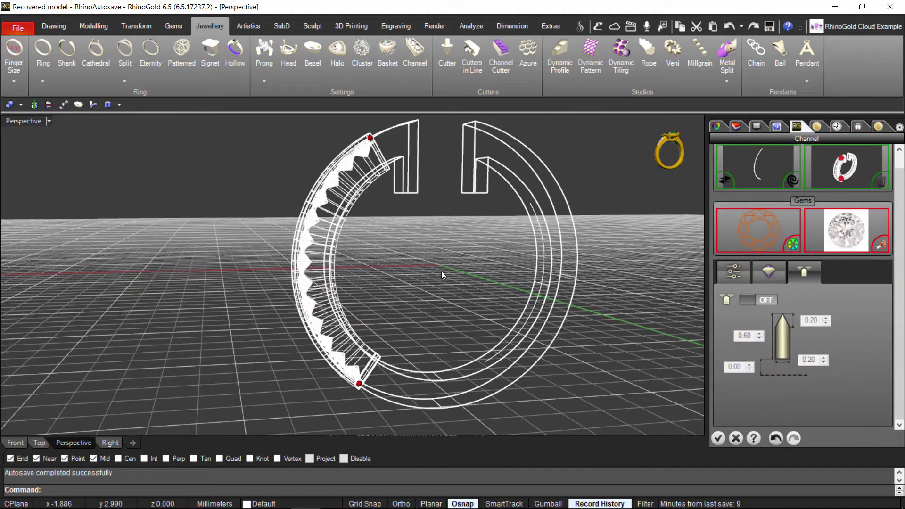
scroll(422, 281, up, 2)
scroll(422, 280, up, 2)
scroll(375, 225, up, 2)
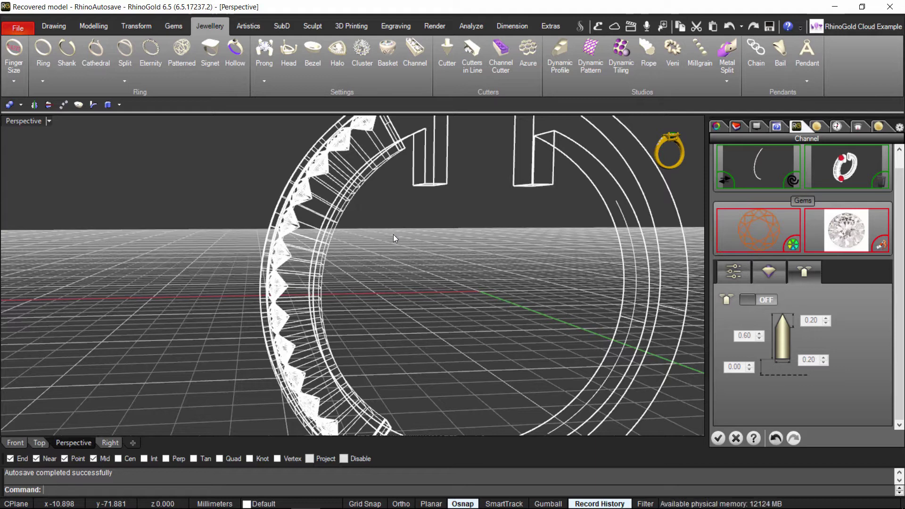
right_drag(497, 292, 480, 280)
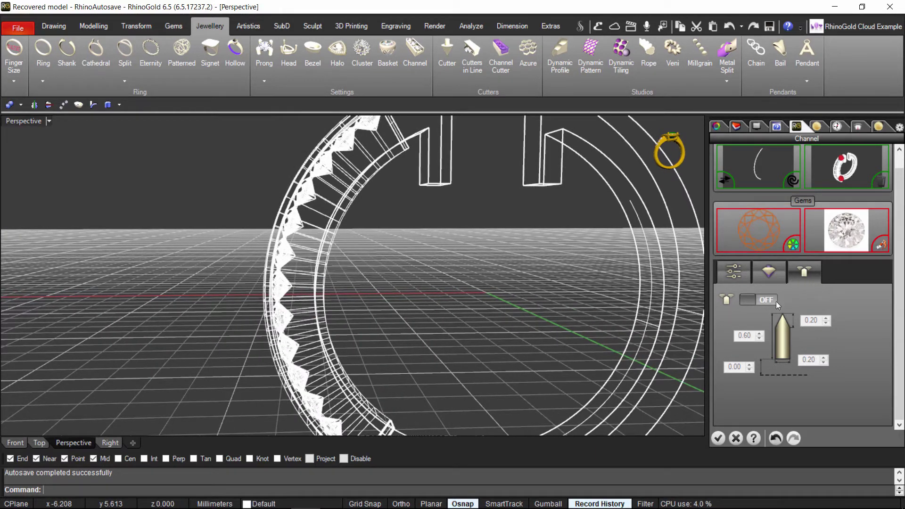
click(735, 275)
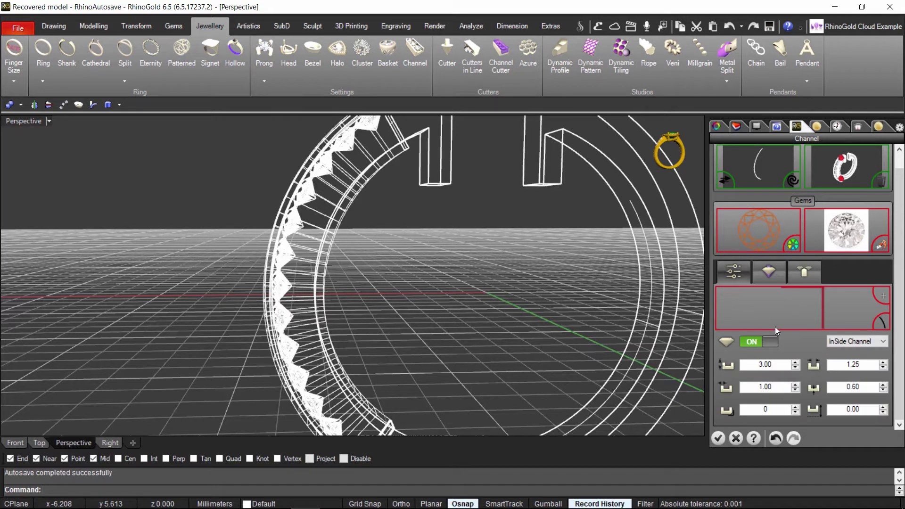
Set the gems' depth in the channel to 0.41 mm and check their position from the side.
click(767, 271)
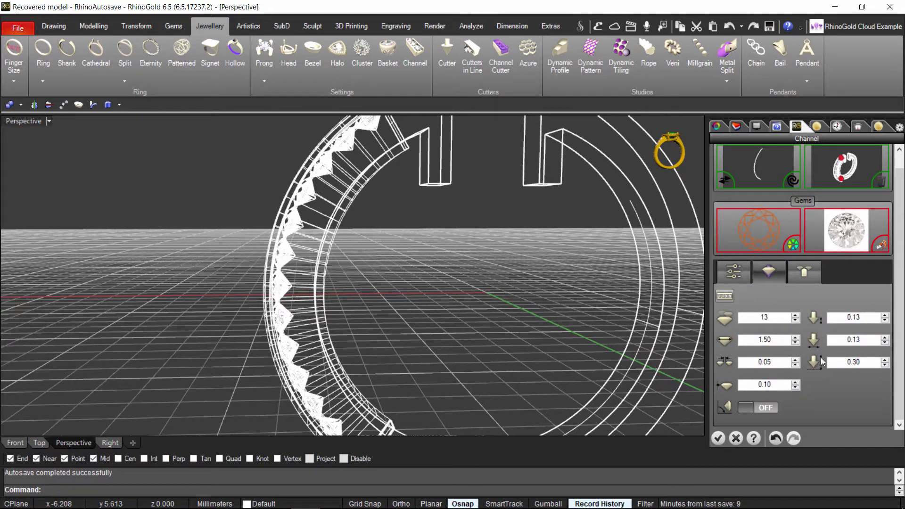
scroll(452, 254, up, 2)
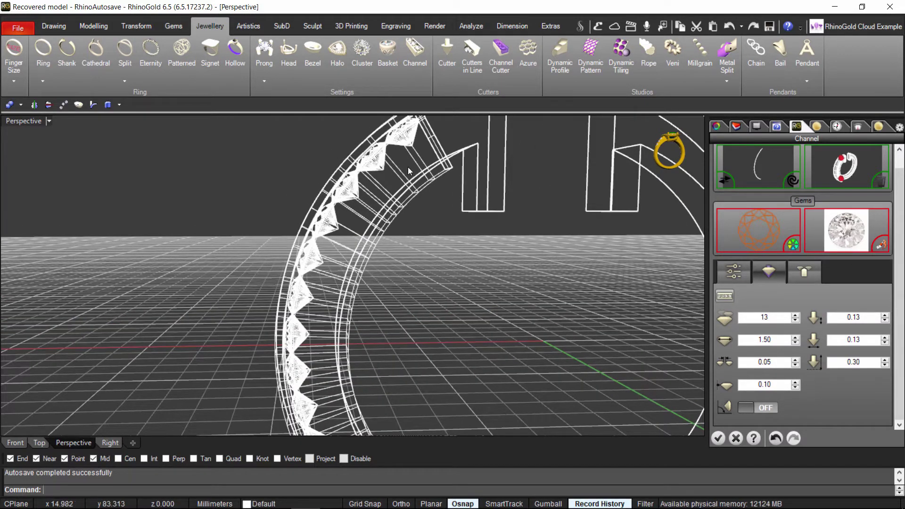
click(885, 365)
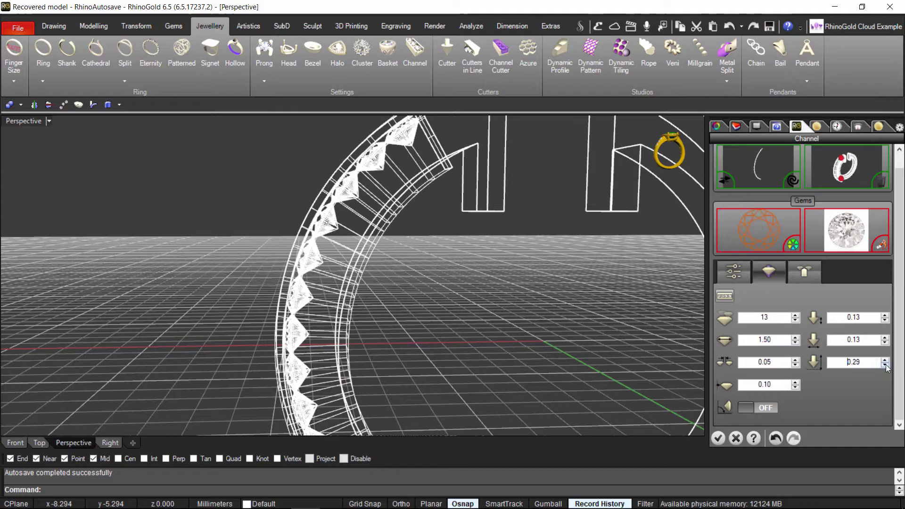
click(884, 360)
click(884, 360)
key(Up)
key(Up)
key(Up)
key(Up)
key(Up)
key(Up)
key(Up)
key(Up)
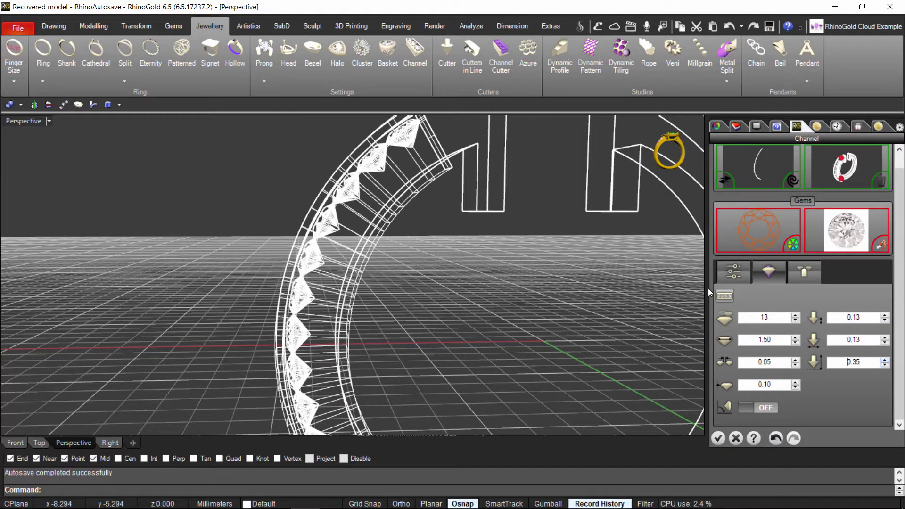
right_drag(455, 323, 377, 267)
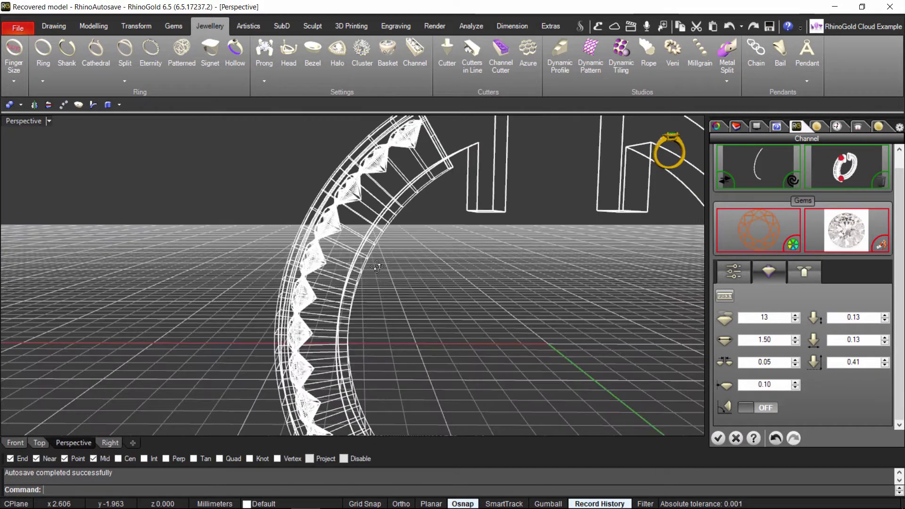
Turn on the pointed cutters between the gems and set their tip height to 0.60 mm.
click(801, 275)
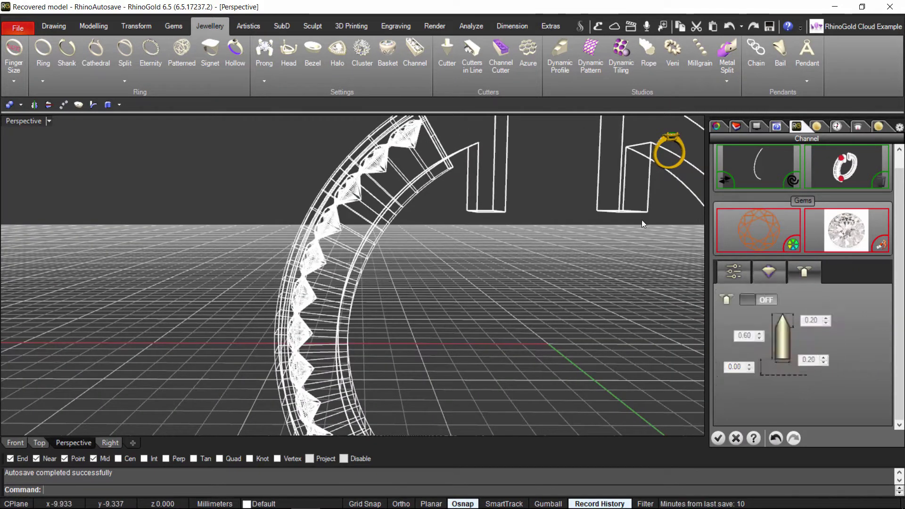
click(768, 301)
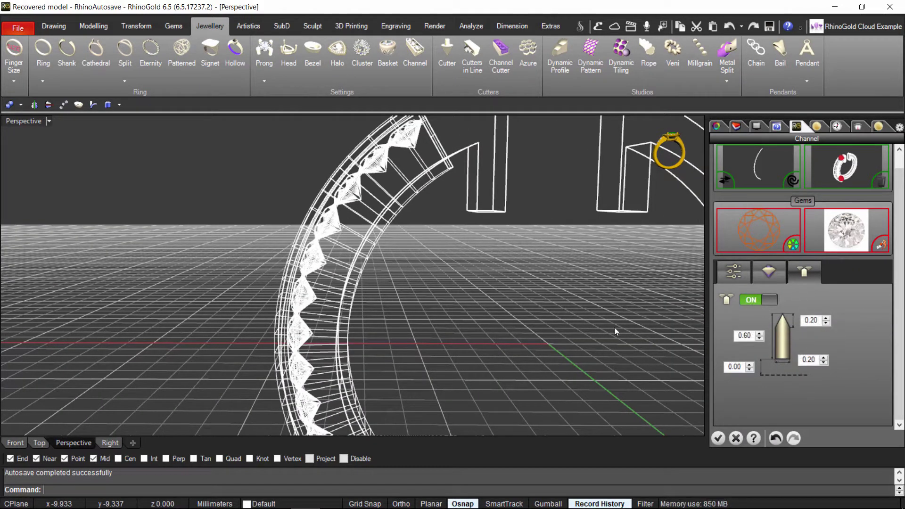
key(Up)
key(Up)
key(Up)
key(Up)
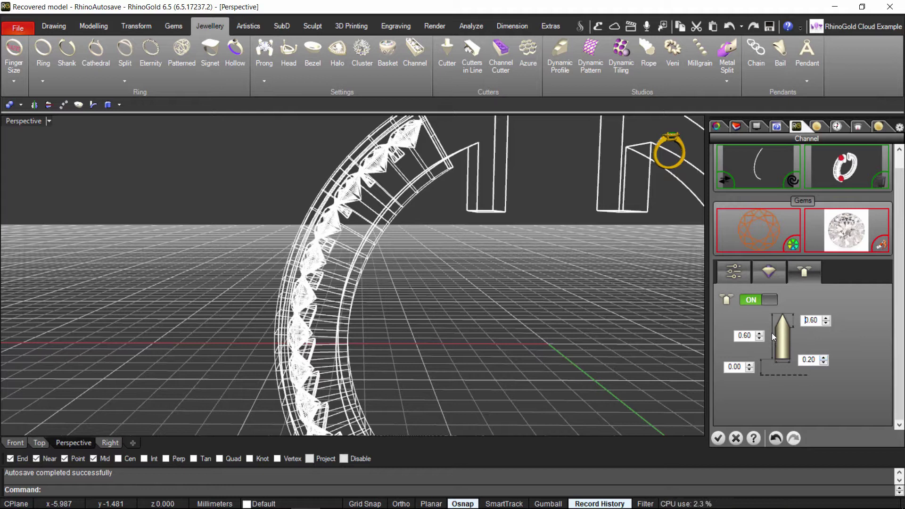
Lengthen the pointed cutters to 2.30 mm so they extend past the ring's inner surface.
click(760, 333)
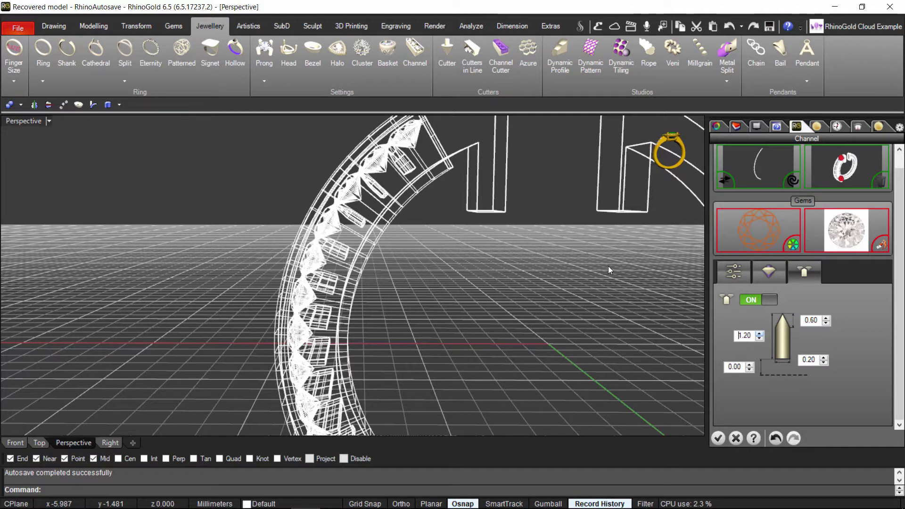
click(759, 333)
click(758, 333)
click(759, 333)
click(759, 333)
click(759, 333)
click(759, 333)
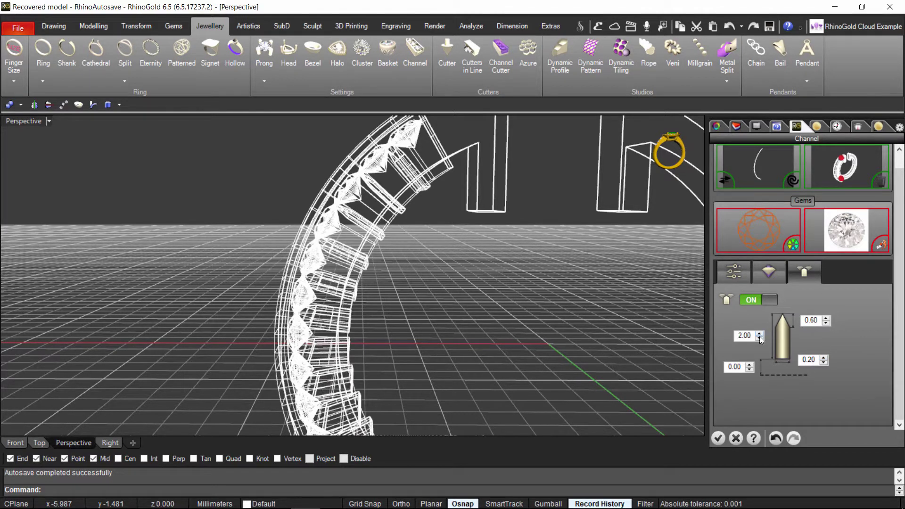
click(759, 333)
click(758, 338)
click(759, 333)
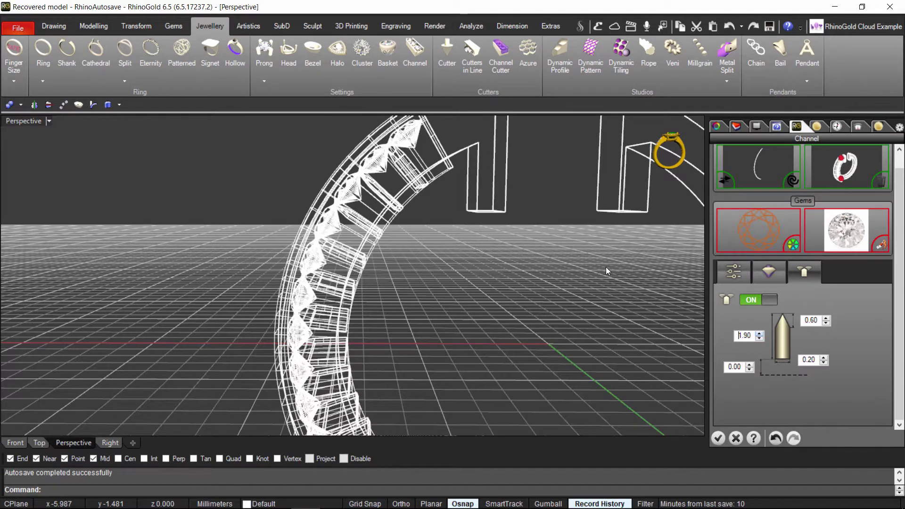
click(759, 333)
right_drag(481, 317, 434, 263)
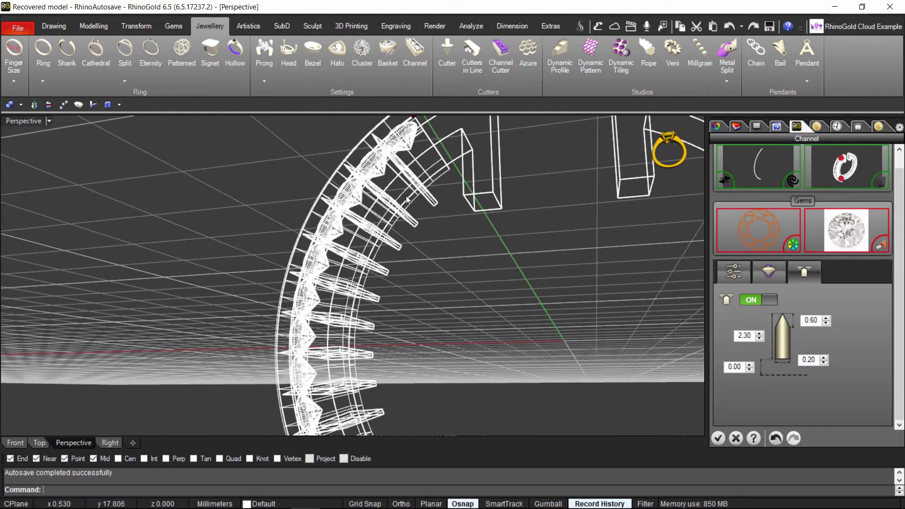
Set the width of the pointed cutters to 0.40 mm and check them from several angles.
click(825, 359)
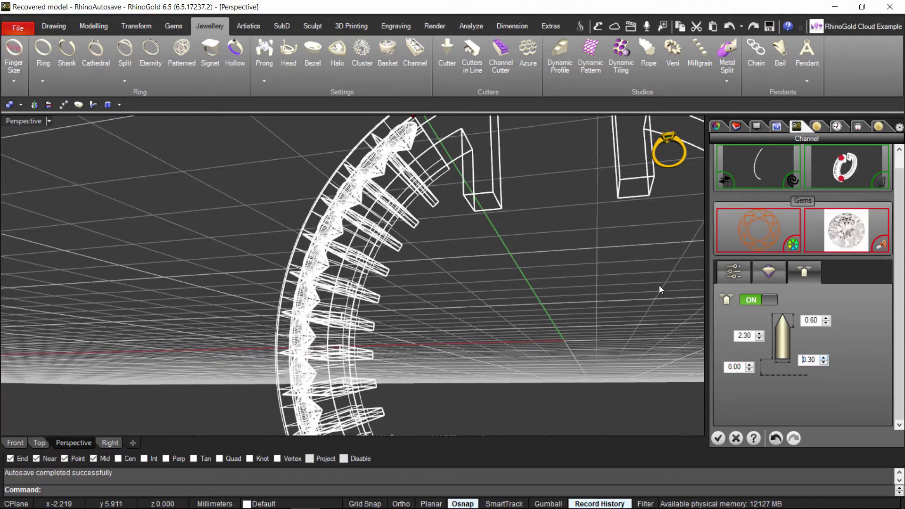
right_drag(484, 319, 568, 352)
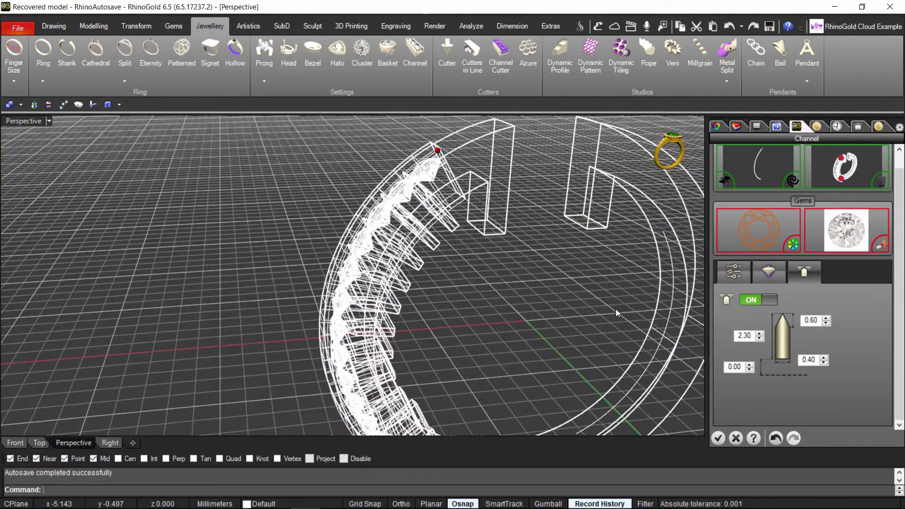
right_drag(615, 309, 469, 287)
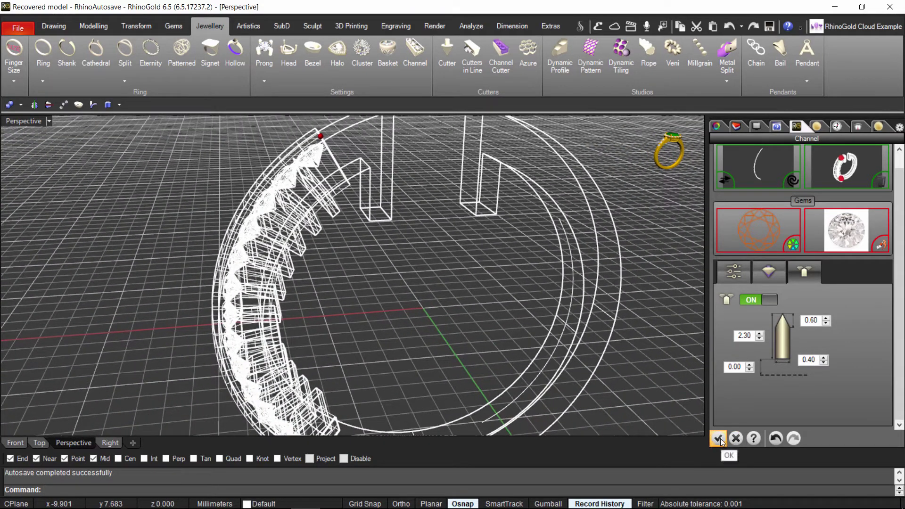
Accept the channel setting and show the model in Shaded display mode from the channel side.
click(719, 438)
click(611, 148)
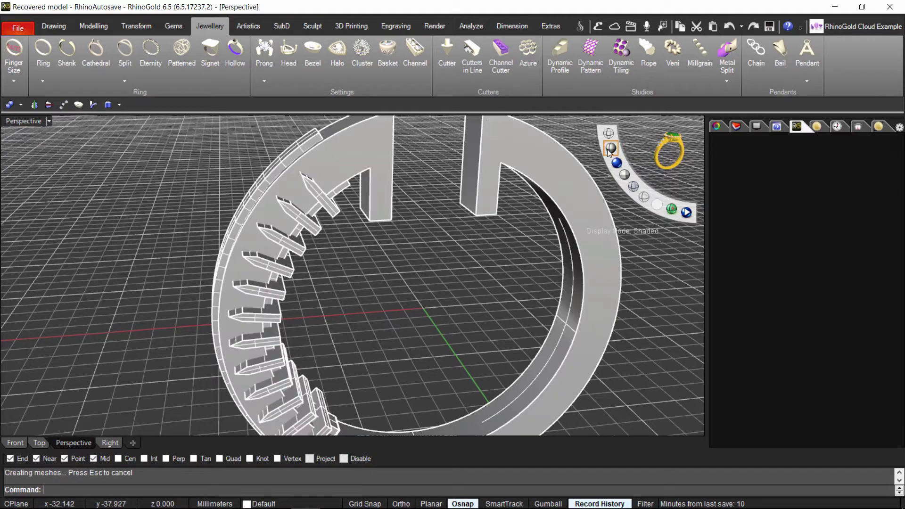
right_drag(446, 279, 382, 226)
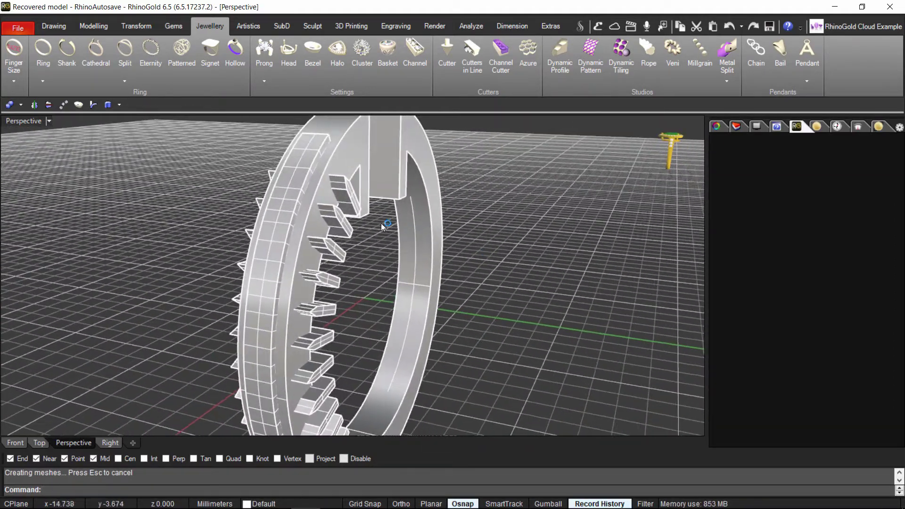
Ungroup the channel from its pointed cutters and clear the selection.
click(302, 169)
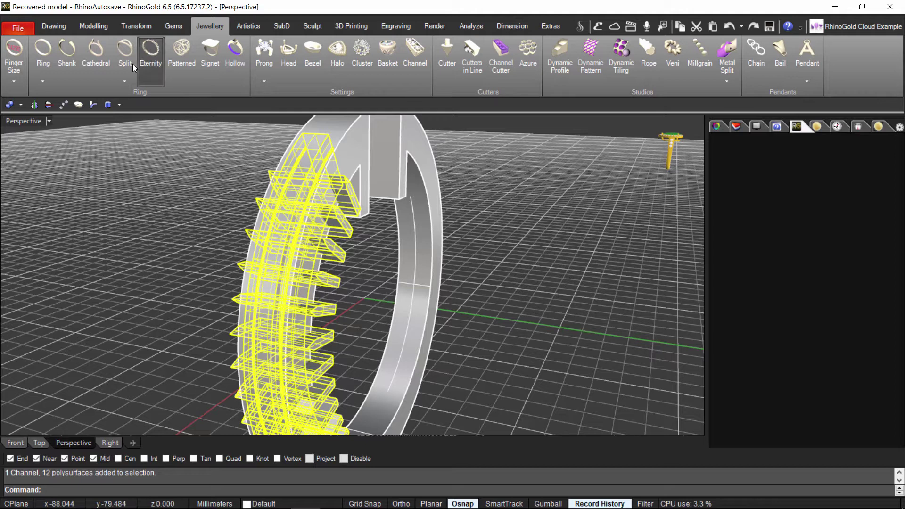
click(54, 26)
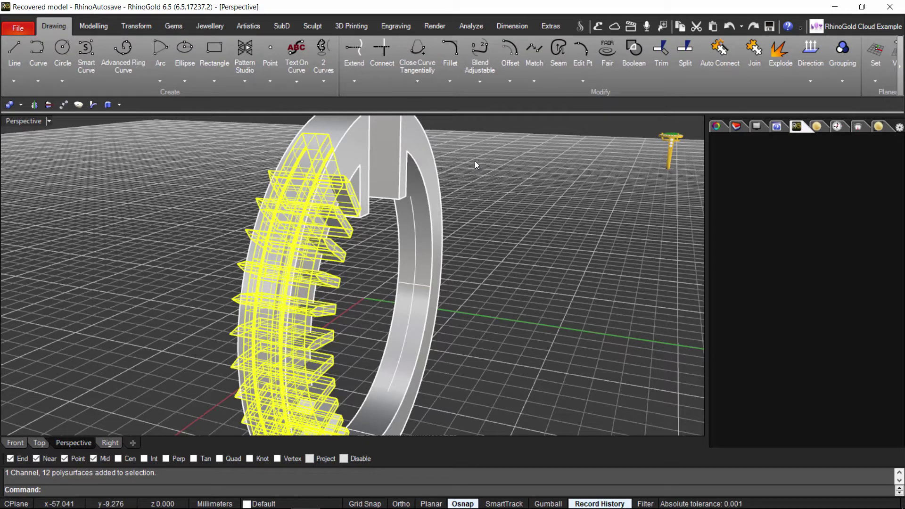
click(843, 83)
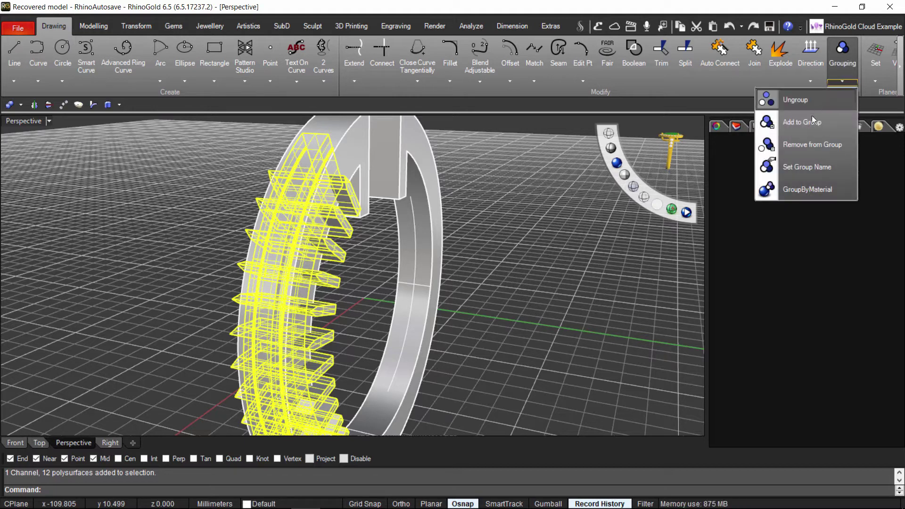
click(810, 100)
key(Escape)
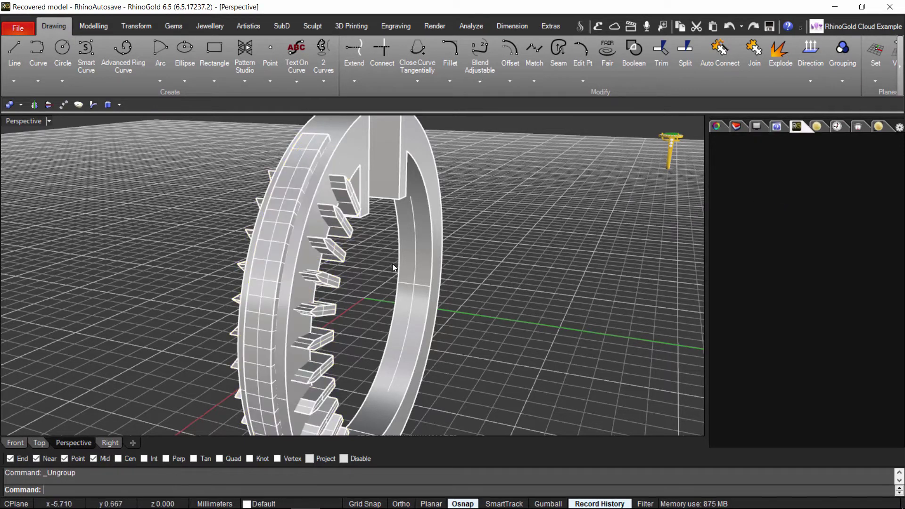
Select the channel and the set of pointed cutters in turn to check that they are separate.
click(306, 185)
click(347, 223)
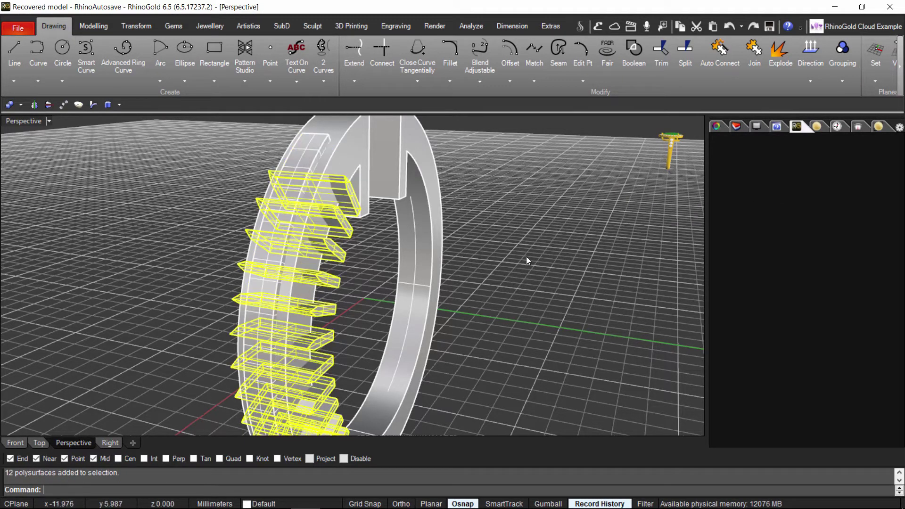
click(527, 256)
Start a Boolean Difference and set only the channel piece as the object to cut, excluding the ring.
mouse_move(530, 259)
right_down()
mouse_move(565, 267)
mouse_move(529, 251)
right_up()
scroll(528, 250, down, 2)
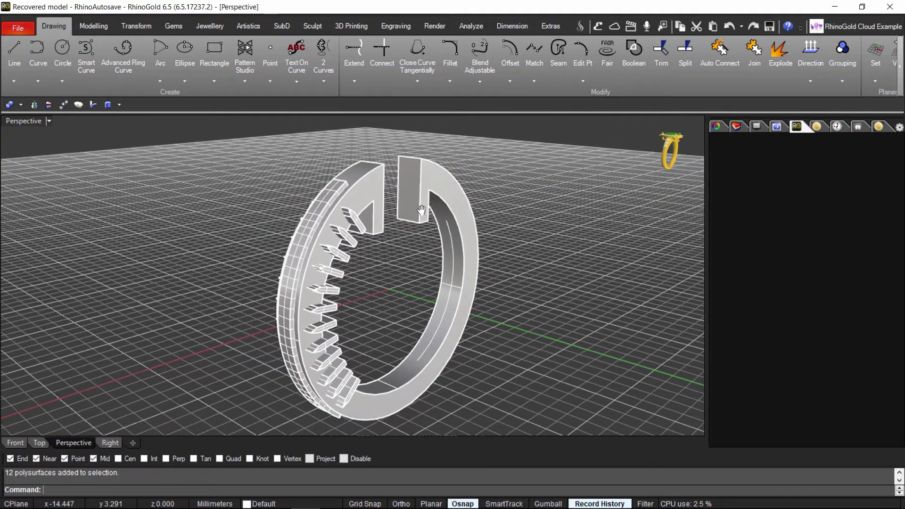
click(81, 26)
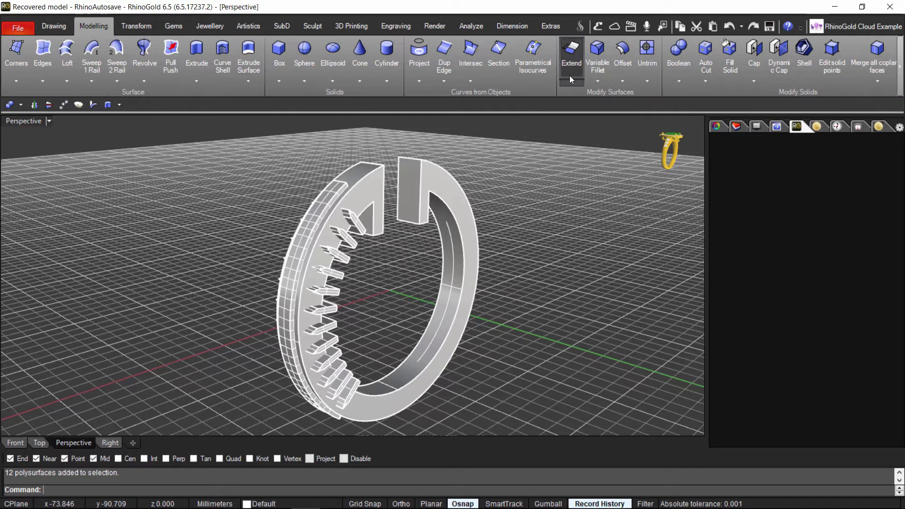
click(677, 59)
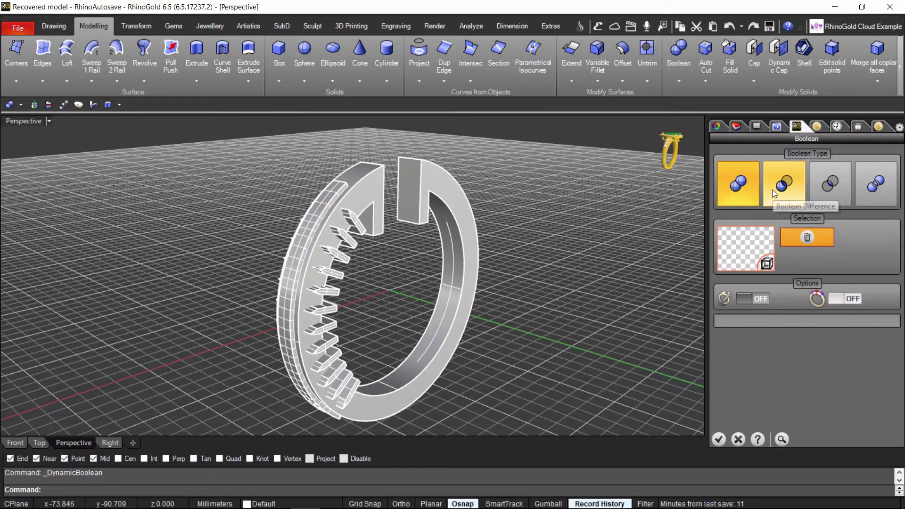
click(770, 189)
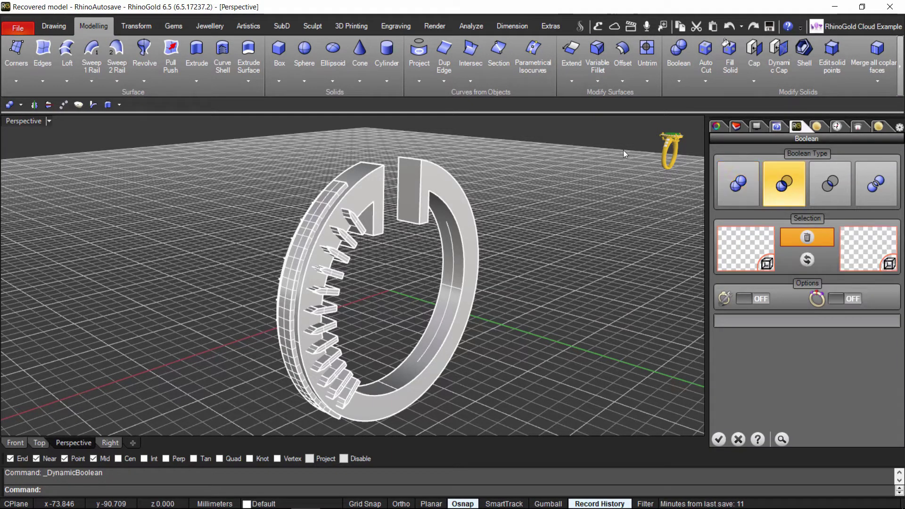
click(766, 265)
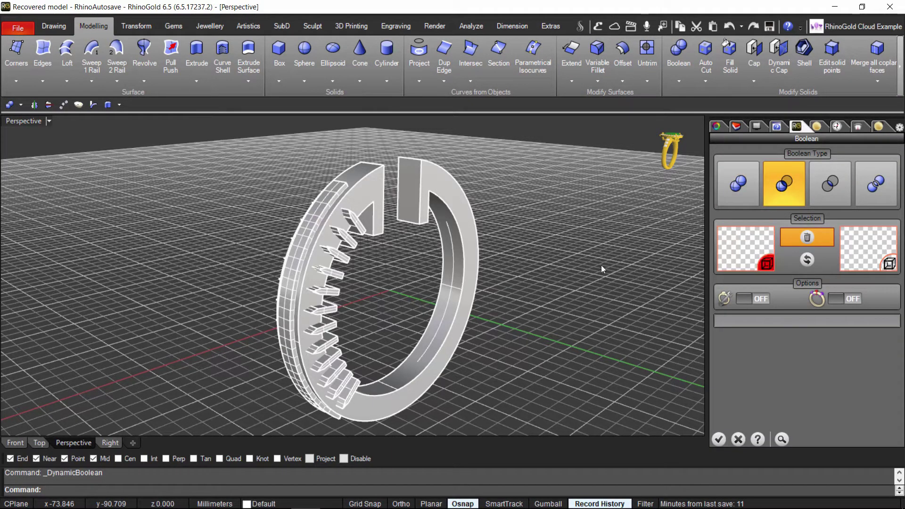
click(330, 200)
scroll(335, 197, up, 5)
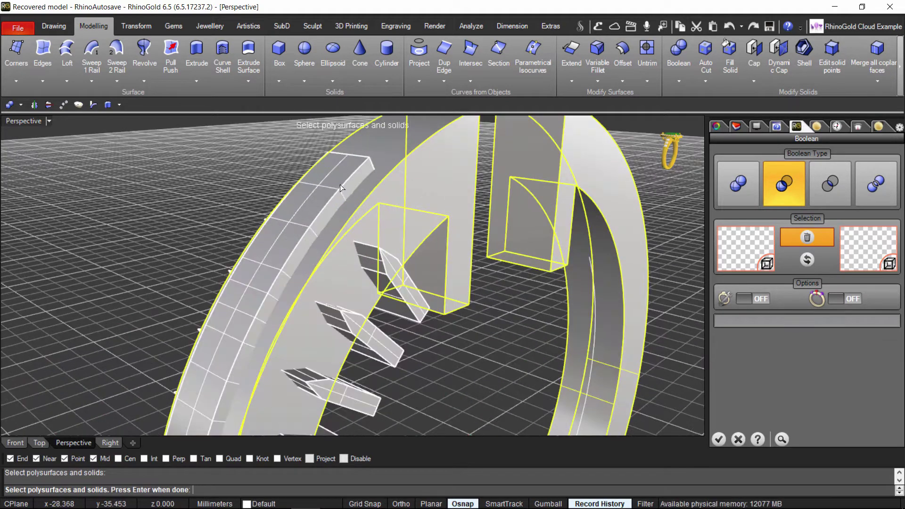
ctrl+click(399, 190)
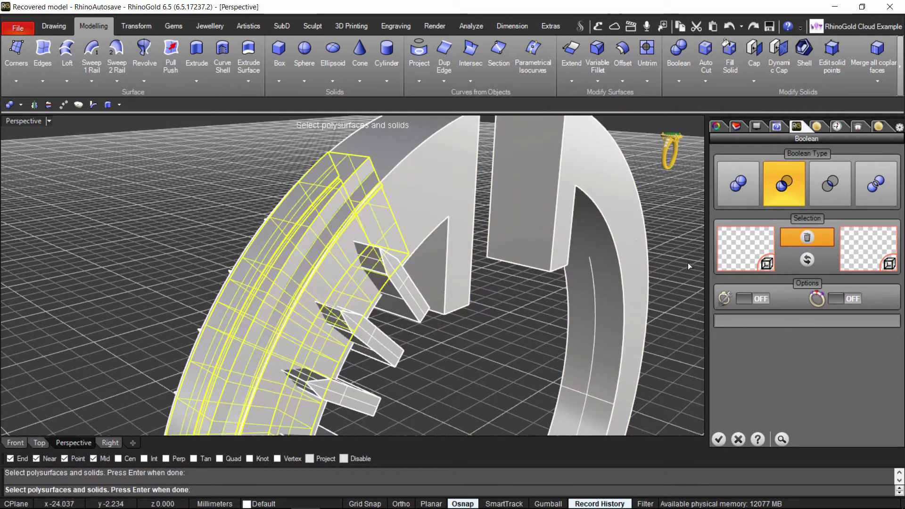
key(Return)
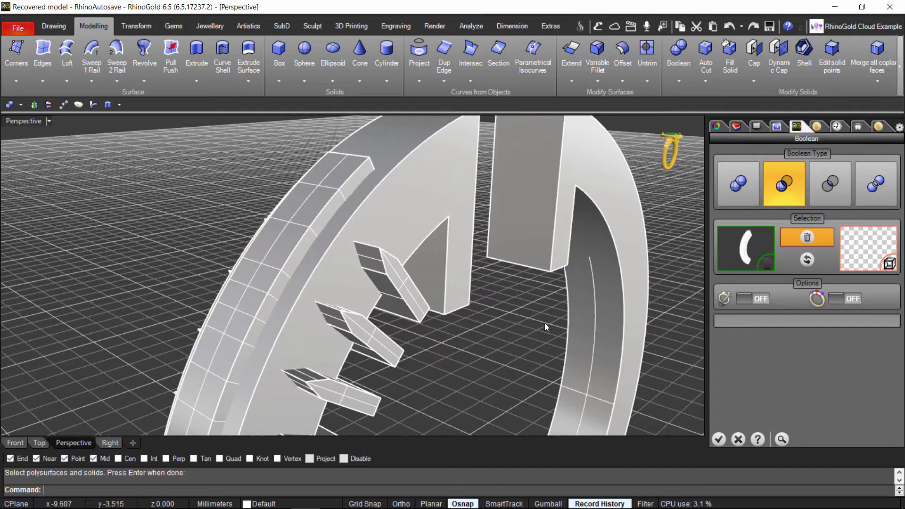
Subtract the set of pointed cutters from the channel piece and apply the Boolean Difference.
click(890, 265)
click(374, 278)
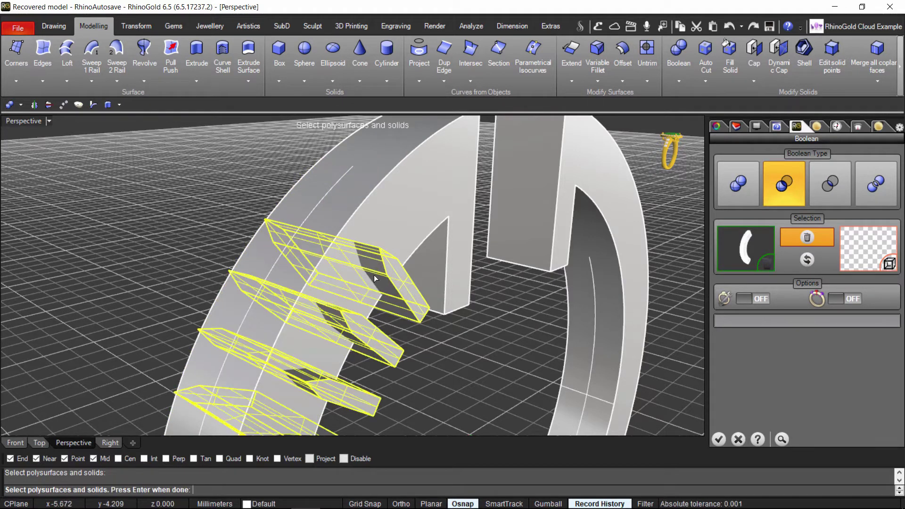
key(Return)
click(782, 439)
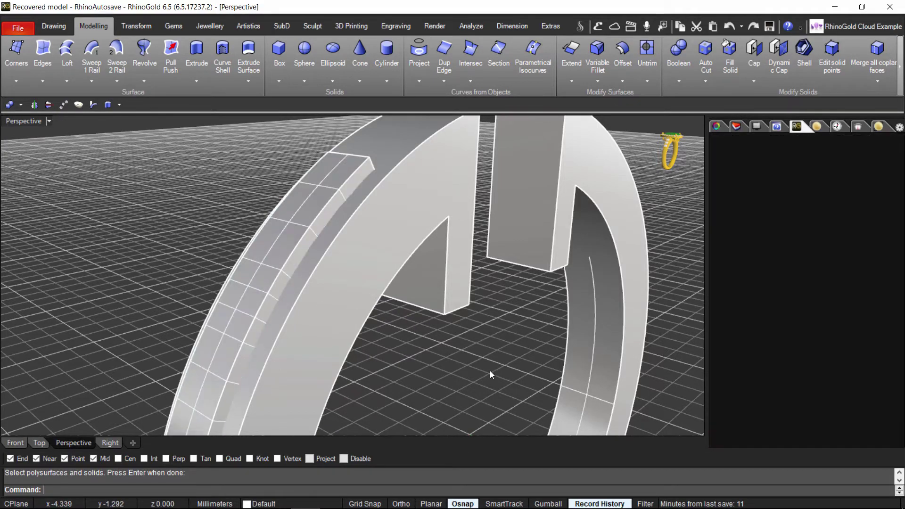
Start another Boolean Difference and set the open-top ring as the object to cut.
right_drag(485, 365, 401, 339)
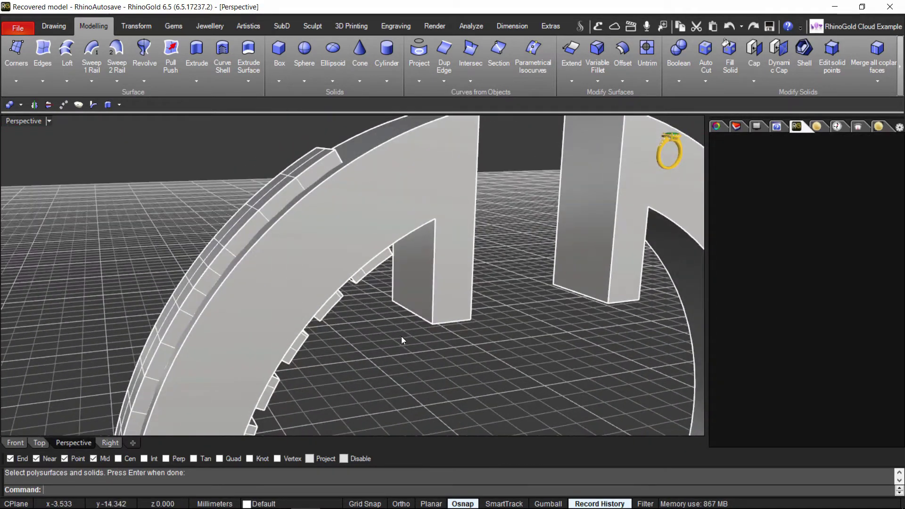
right_click(417, 296)
click(794, 187)
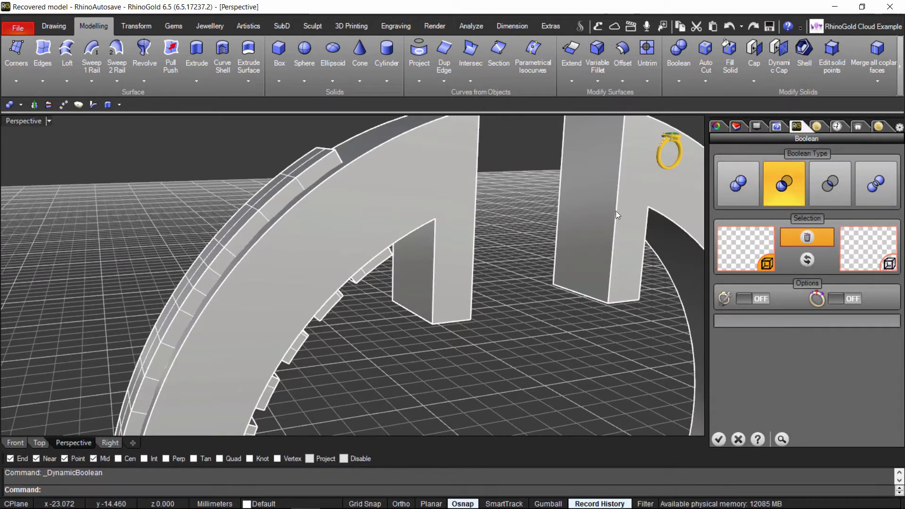
click(350, 148)
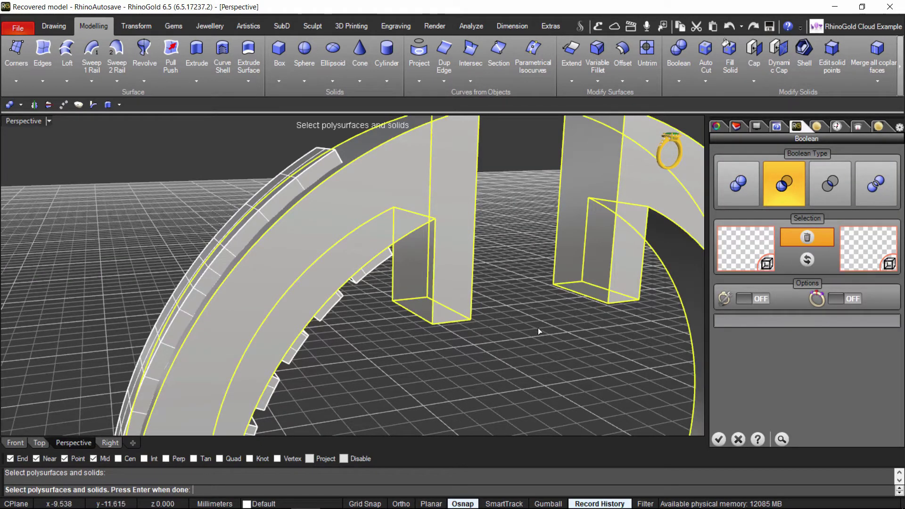
key(Return)
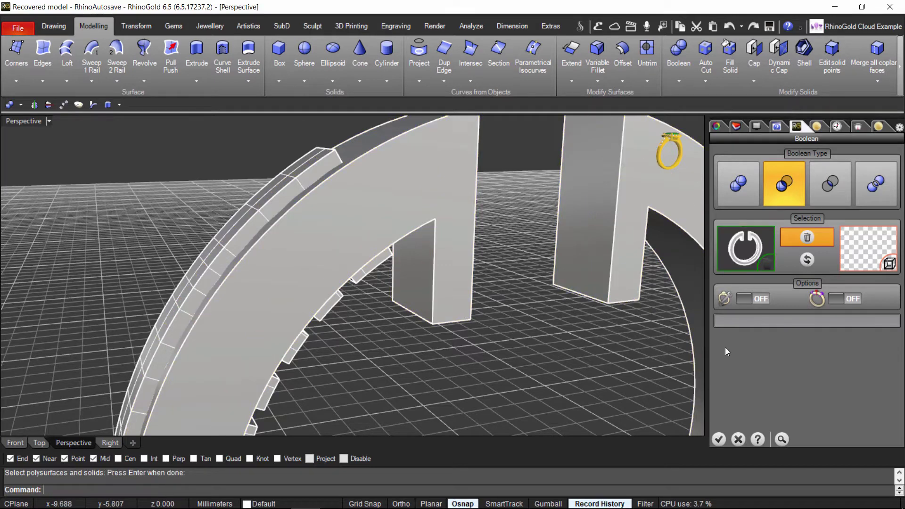
Subtract the notched channel piece from the ring, previewing and accepting the Boolean Difference.
click(888, 263)
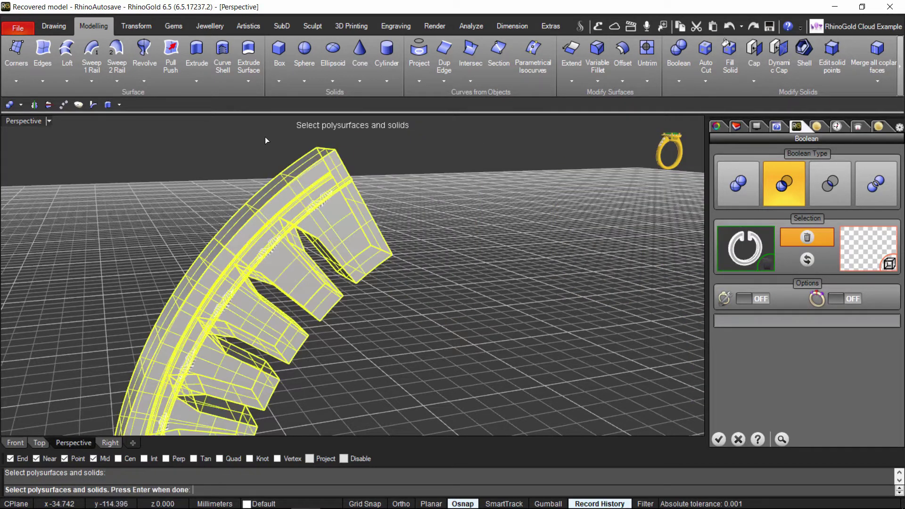
key(Return)
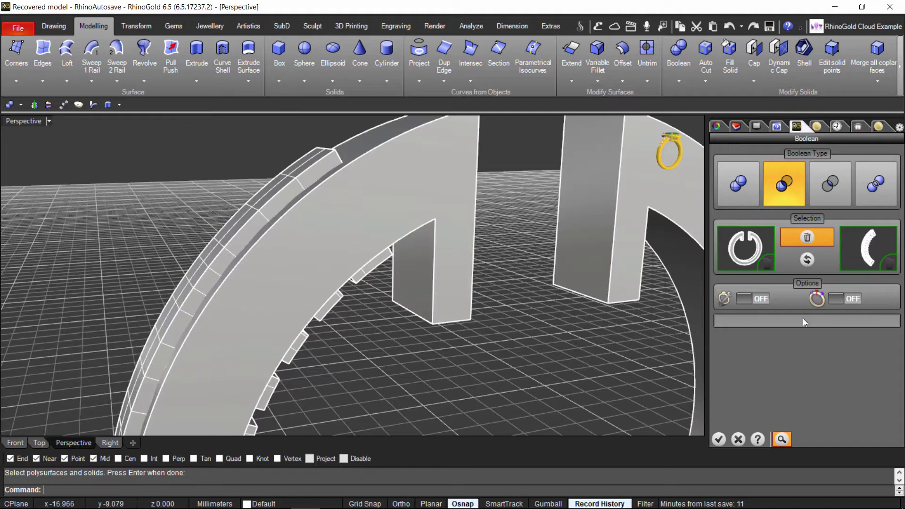
click(789, 438)
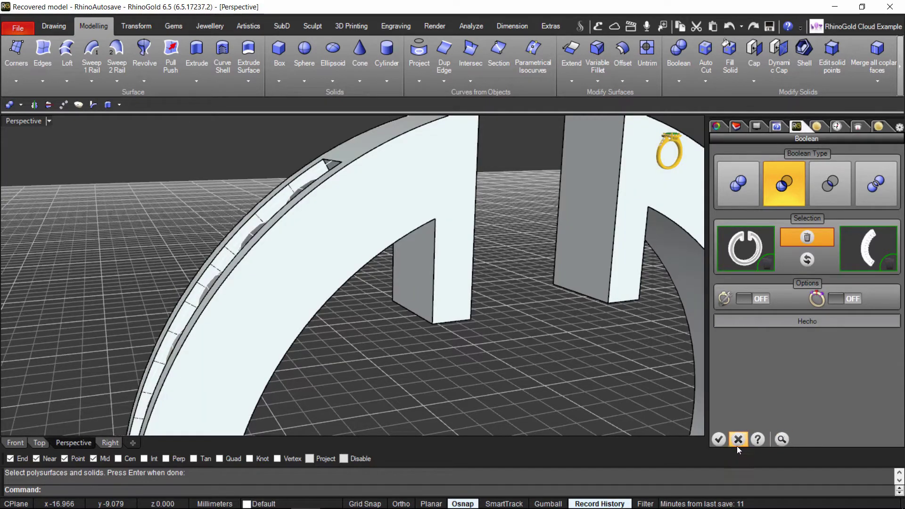
click(715, 439)
Move the row of gems off the ring to examine the cut channel and its crossbars, and undo the move.
right_drag(436, 362, 546, 380)
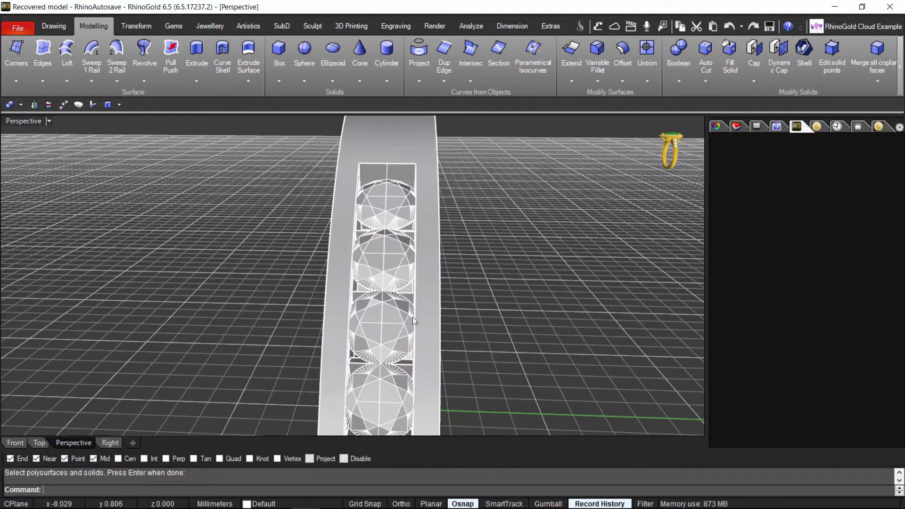
click(406, 274)
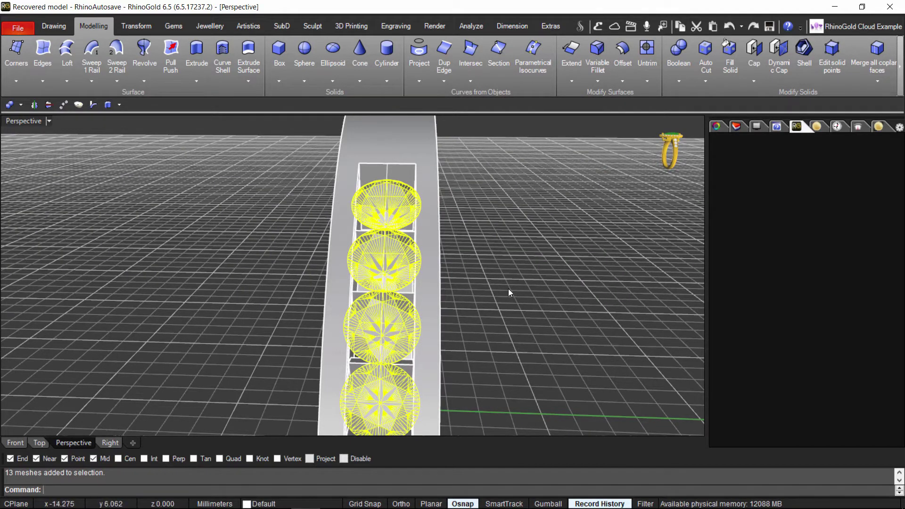
right_drag(509, 292, 506, 332)
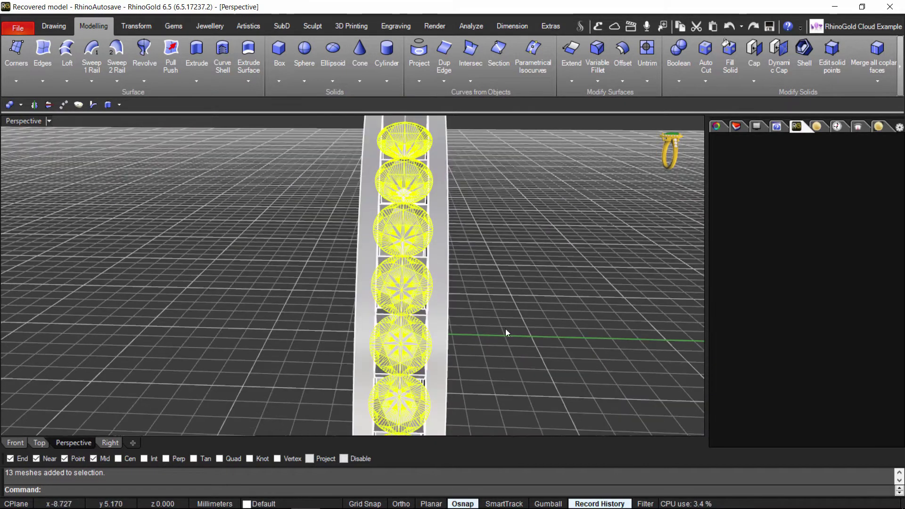
click(547, 503)
drag(382, 422, 254, 400)
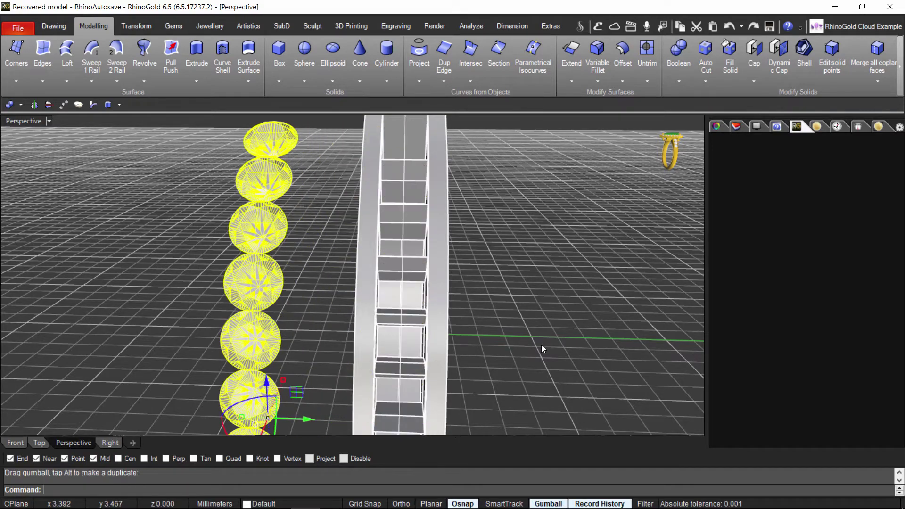
right_drag(540, 347, 493, 261)
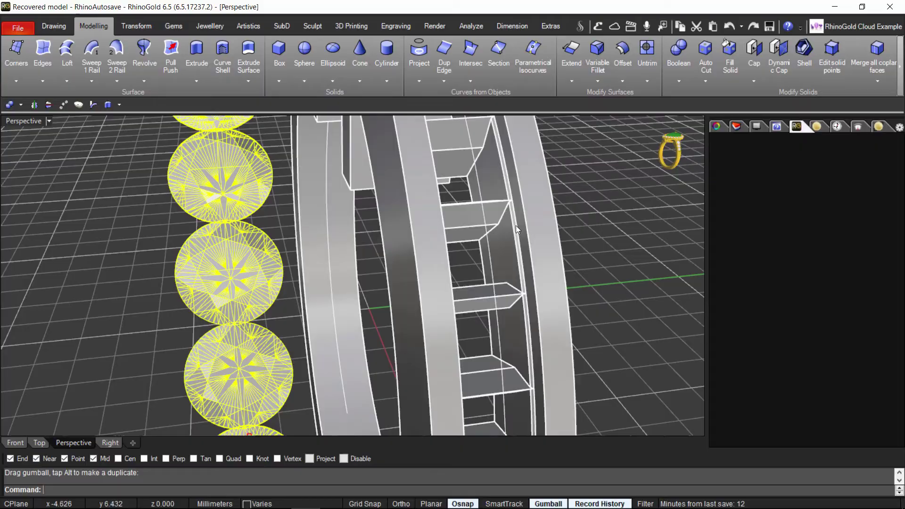
right_drag(661, 270, 544, 282)
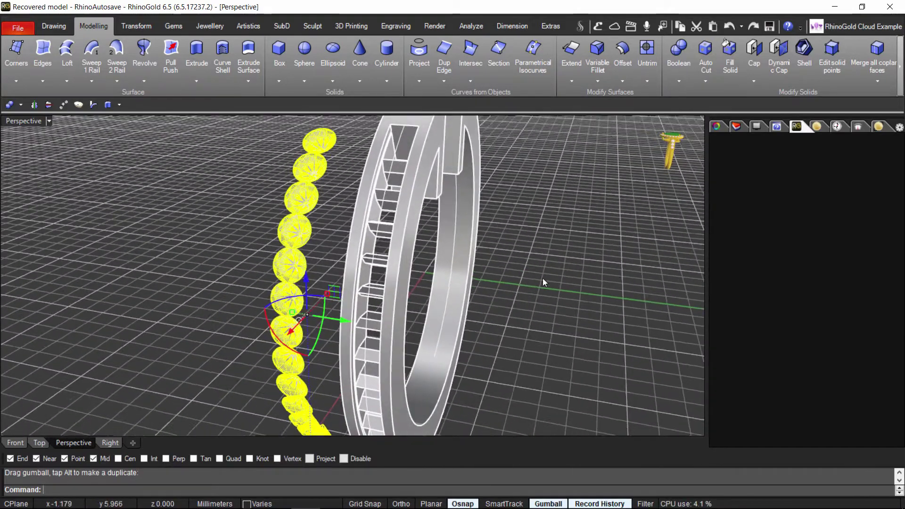
key(ctrl+z)
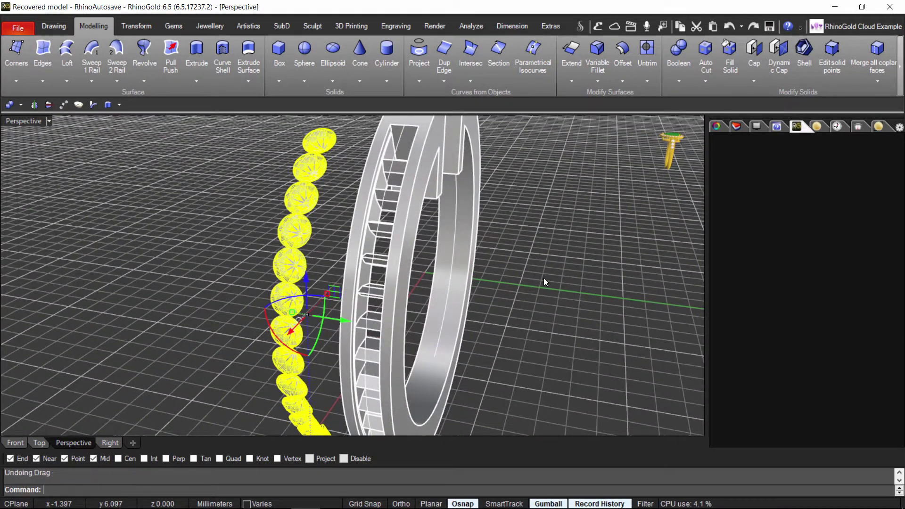
key(Escape)
Start a channel setting on the curve inside the ring's opposite shank, using the ring as its reference object.
right_drag(544, 282, 488, 269)
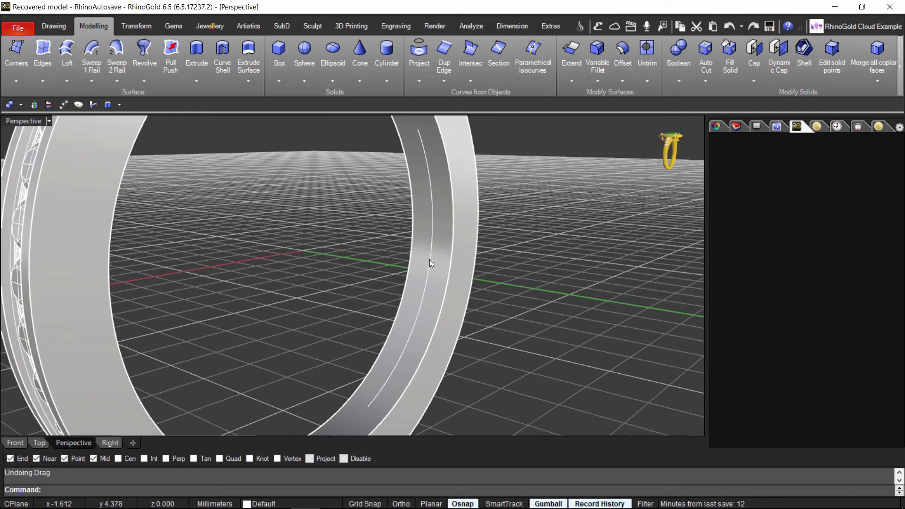
click(463, 285)
click(526, 292)
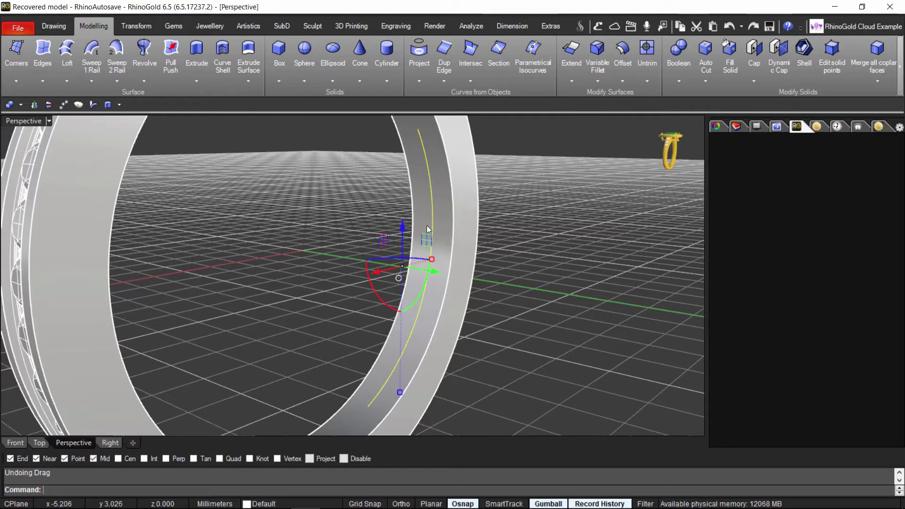
click(211, 26)
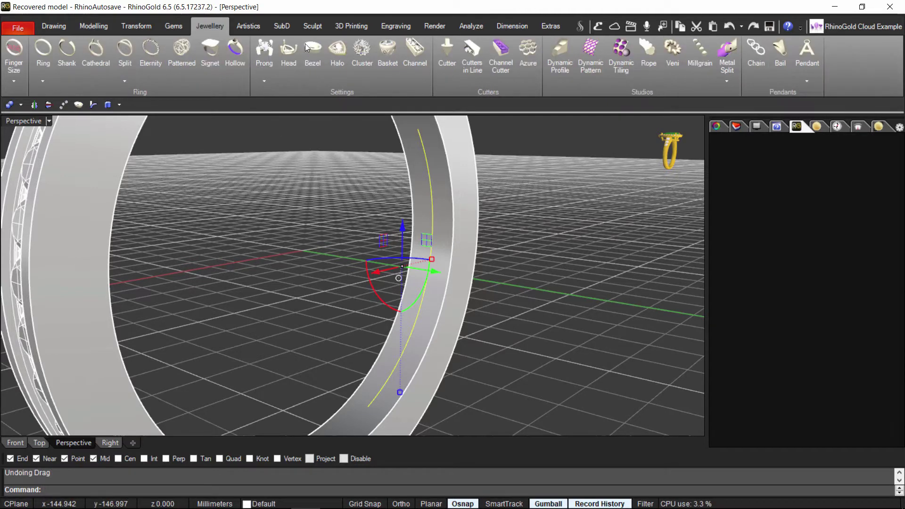
click(410, 56)
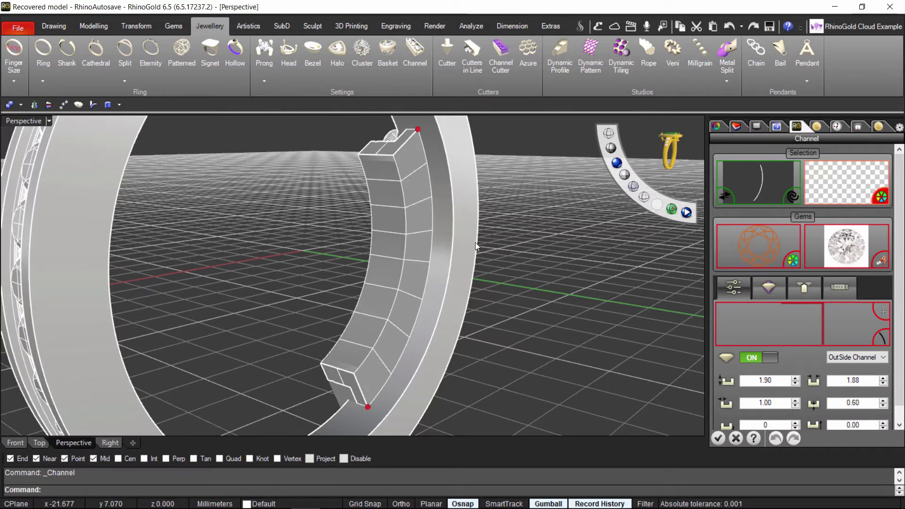
click(357, 172)
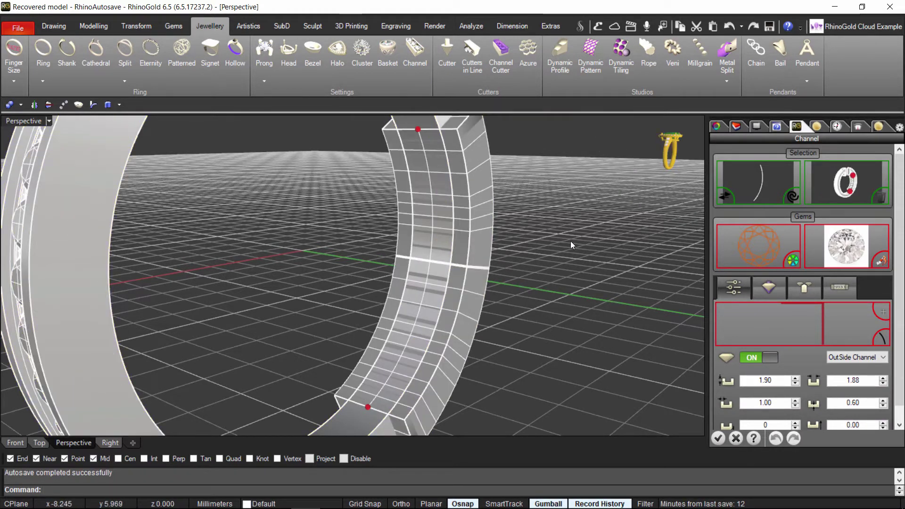
Change the channel type to InSide Channel and show the model in Wireframe display mode.
right_drag(570, 241, 533, 247)
click(844, 357)
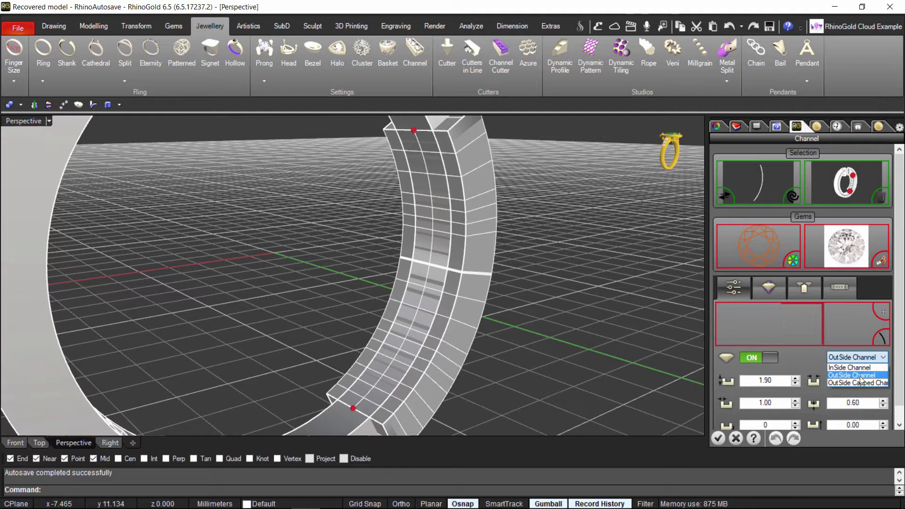
click(848, 374)
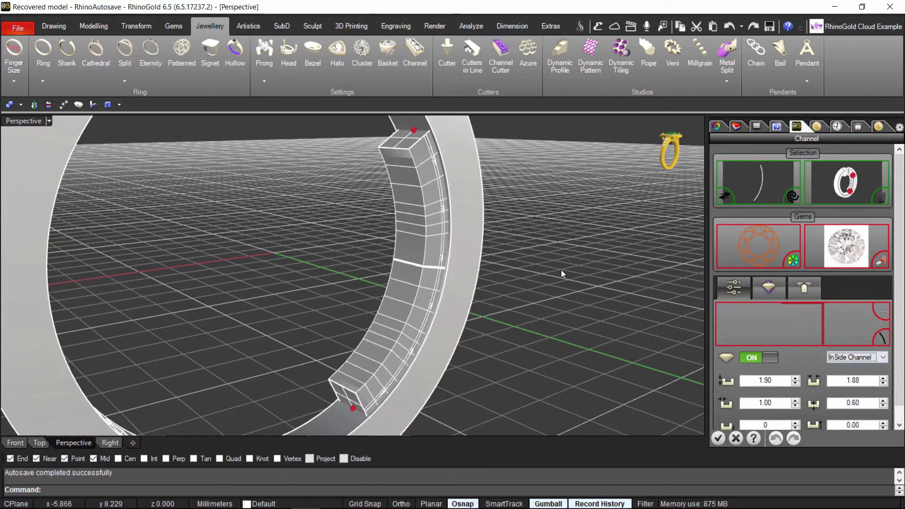
click(609, 138)
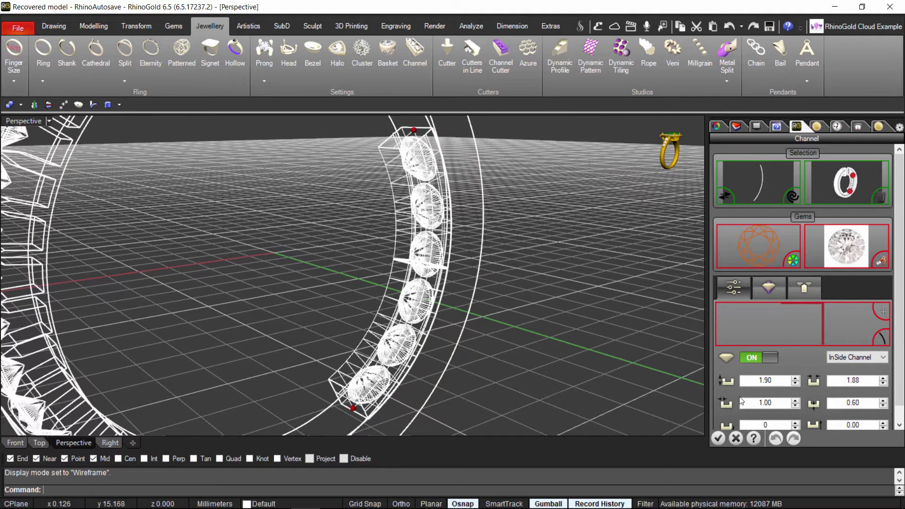
Set the inside channel's rotation to 180 degrees.
scroll(754, 401, down, 1)
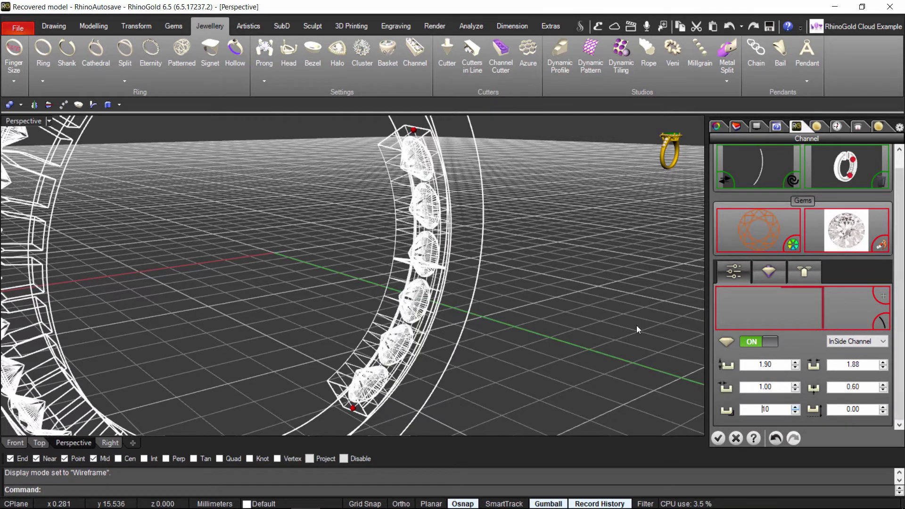
key(Up)
key(Up)
key(Up)
key(Up)
key(Up)
key(Up)
key(Up)
key(Up)
key(Up)
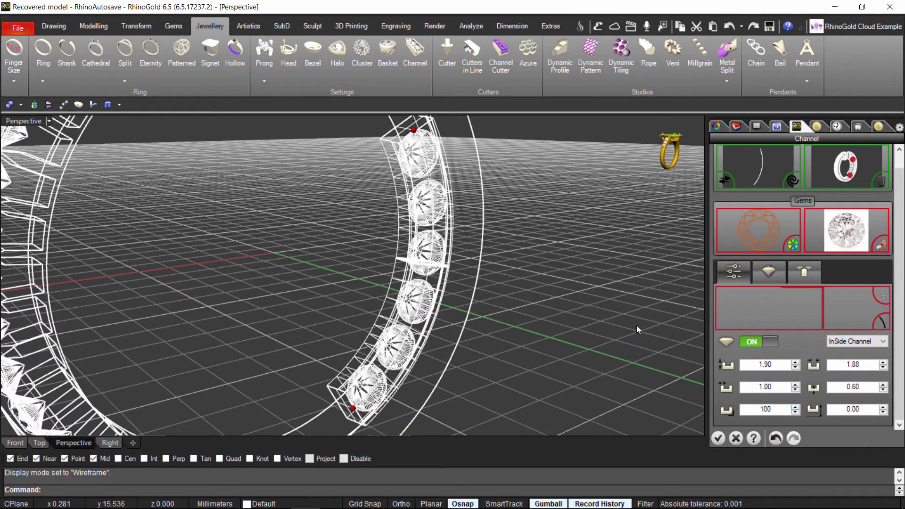
key(Up)
key(Up)
key(Up)
key(Up)
key(Up)
key(Up)
key(Up)
key(Up)
key(Up)
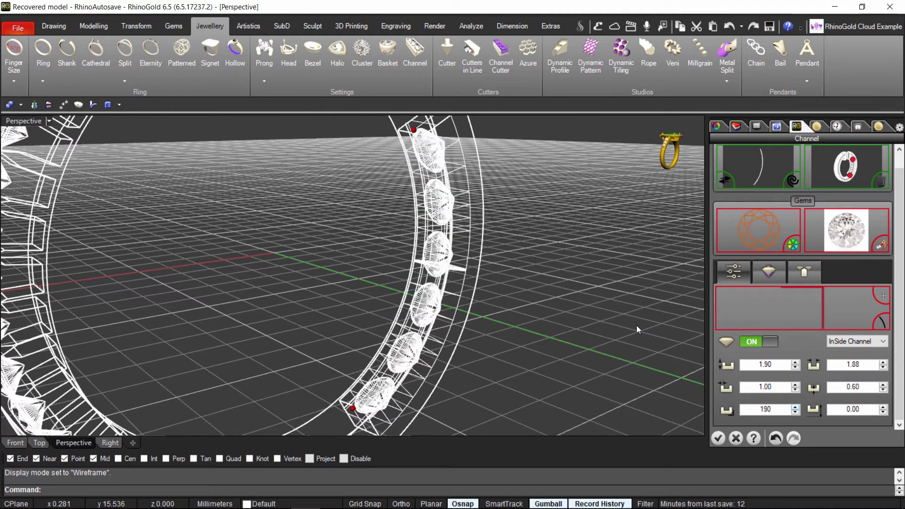
key(Up)
key(Up)
key(Up)
key(Up)
key(Up)
key(Down)
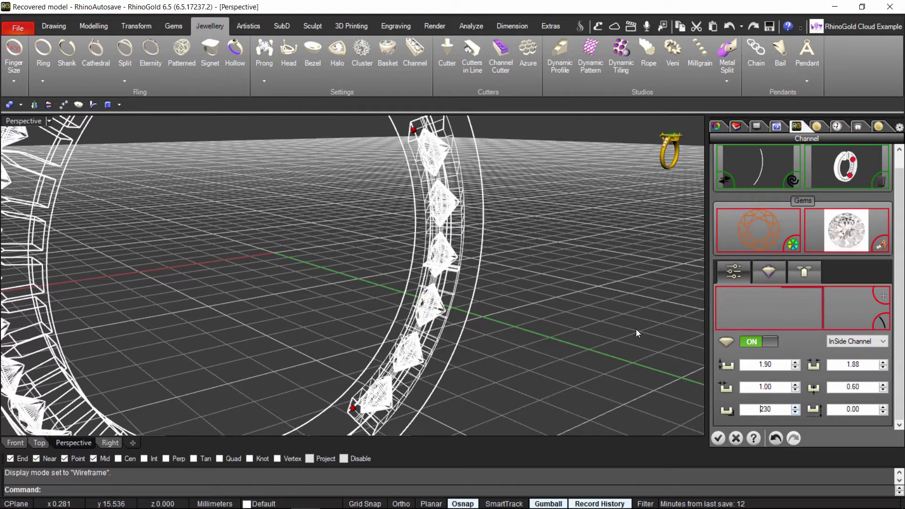
key(BackSpace)
key(BackSpace)
text(00)
key(BackSpace)
key(BackSpace)
key(BackSpace)
text(180)
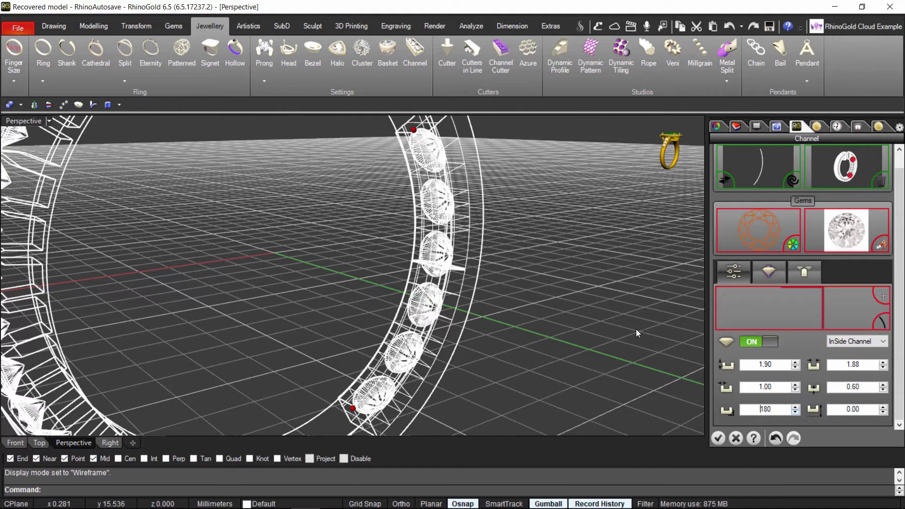
Inspect the rotated channel in Shaded display mode and return the viewport to Wireframe.
mouse_move(595, 192)
click(611, 149)
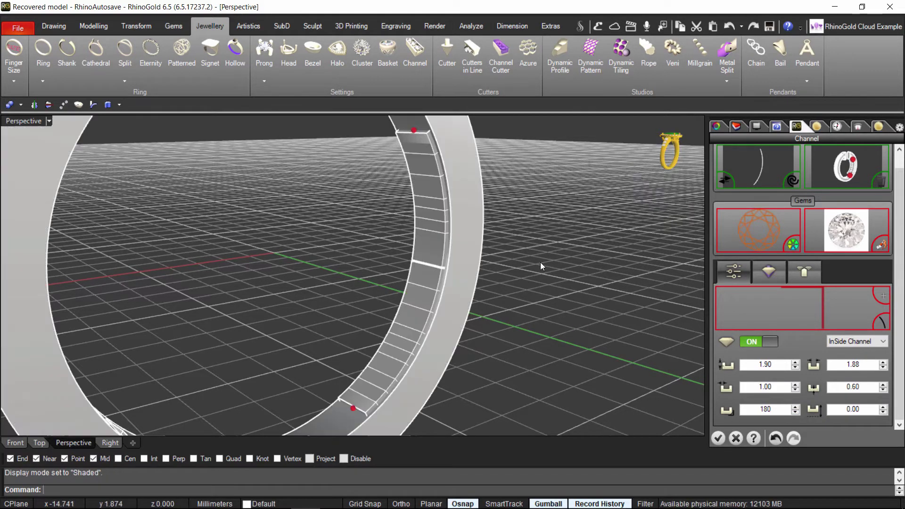
mouse_move(540, 262)
right_down()
mouse_move(441, 282)
mouse_move(528, 266)
mouse_move(478, 263)
right_up()
mouse_move(623, 177)
click(606, 128)
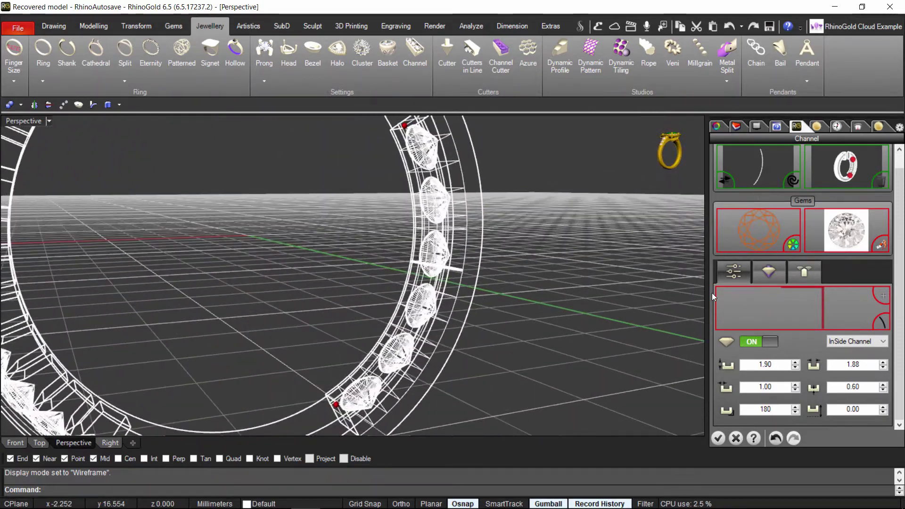
Turn off the automatic gem fill for the channel and set the gem size to 1.50 mm.
click(759, 275)
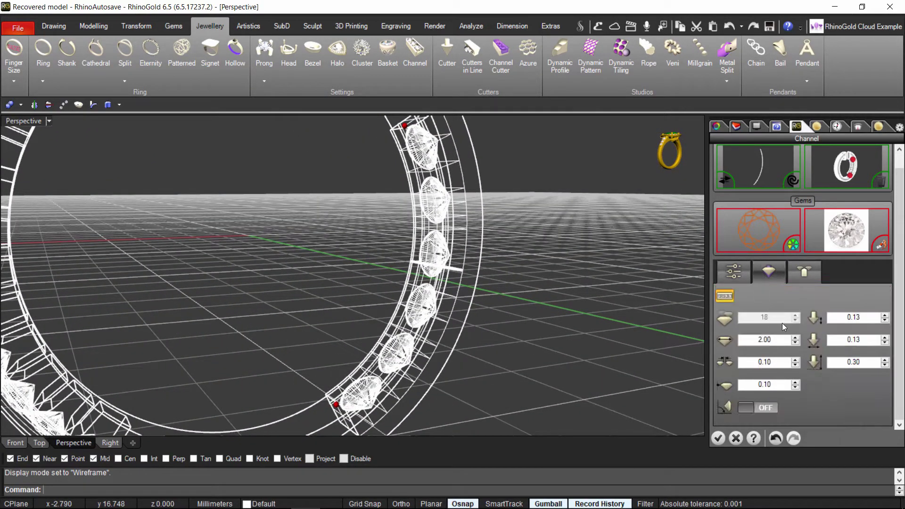
click(724, 296)
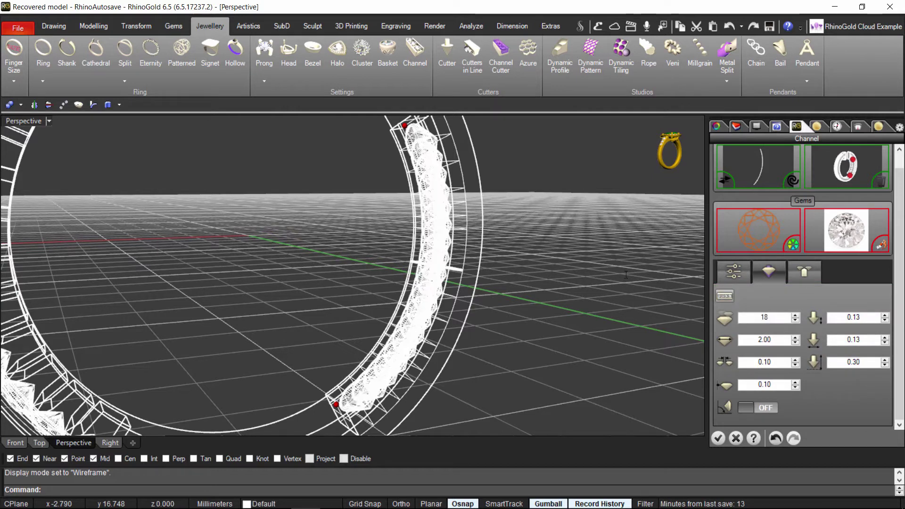
click(746, 339)
text(1.5)
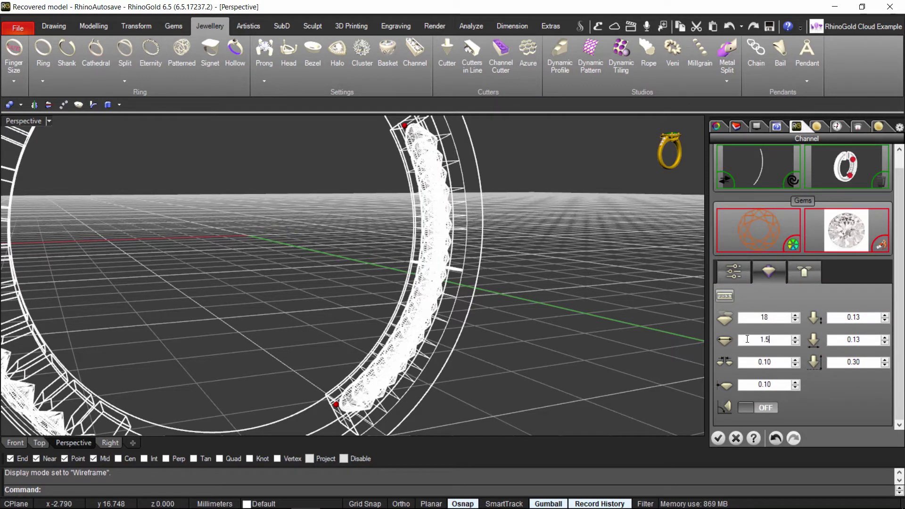
key(Return)
Reduce the number of gems in the channel to 9 and check their spacing.
right_drag(402, 346, 455, 305)
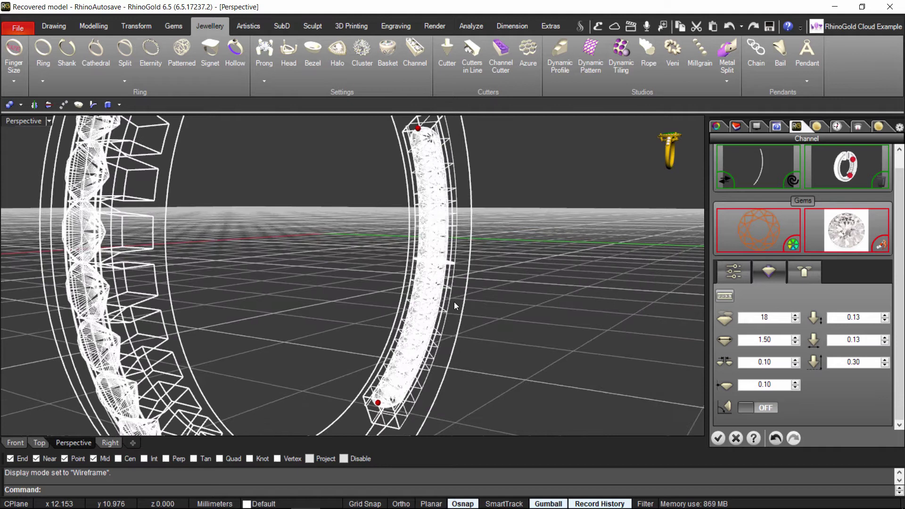
key(Down)
key(Down)
key(Down)
key(Down)
key(Down)
key(Down)
key(Down)
key(Down)
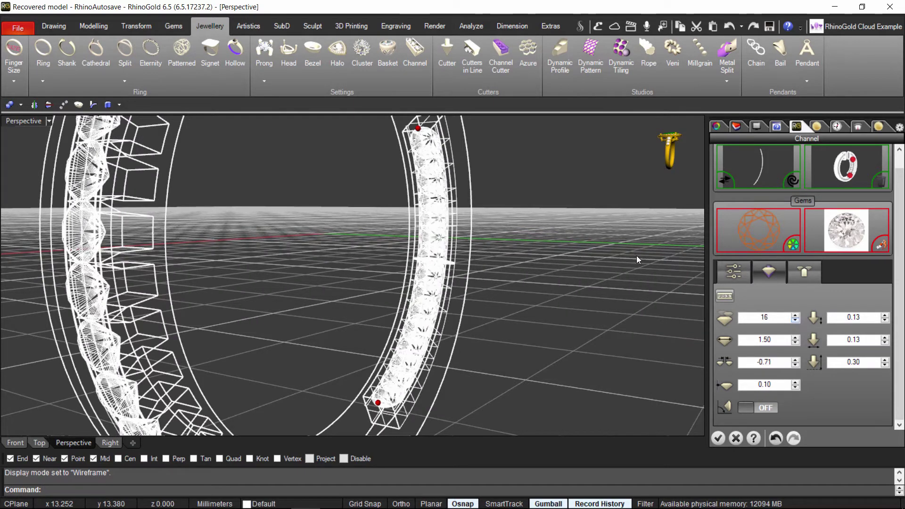
key(Down)
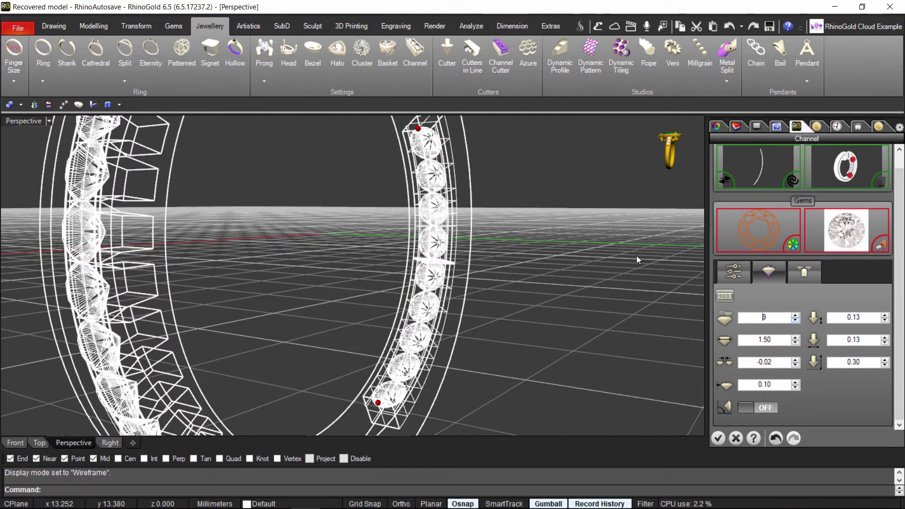
scroll(493, 292, up, 5)
scroll(482, 298, down, 5)
right_drag(494, 300, 435, 337)
scroll(357, 326, up, 2)
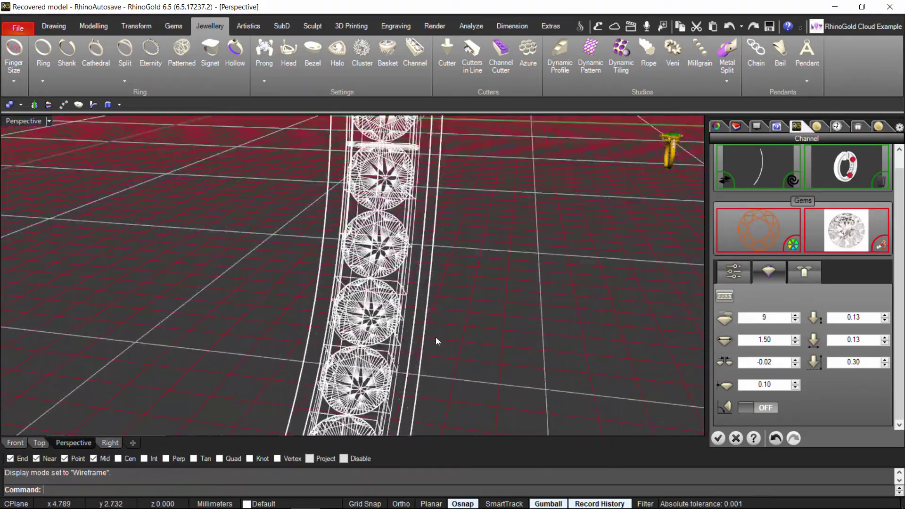
Set the inside channel's width to 1.25 mm.
click(739, 273)
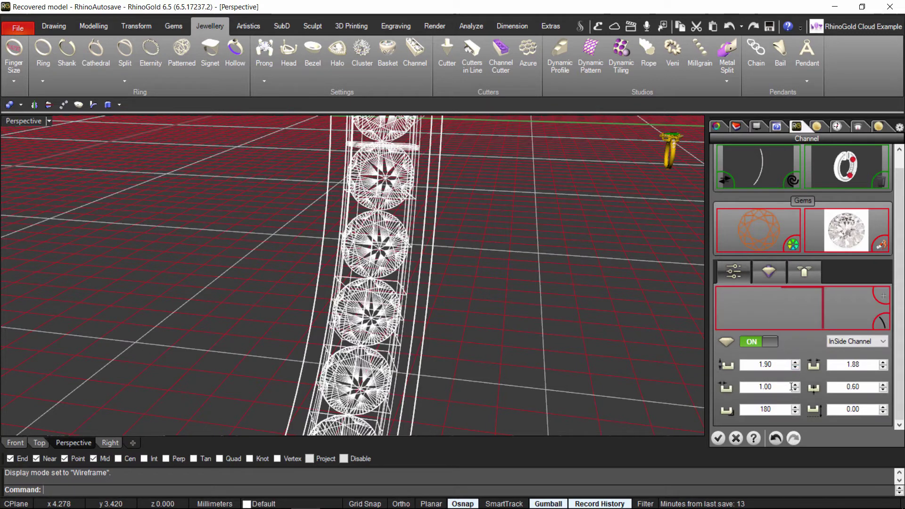
drag(871, 363, 836, 366)
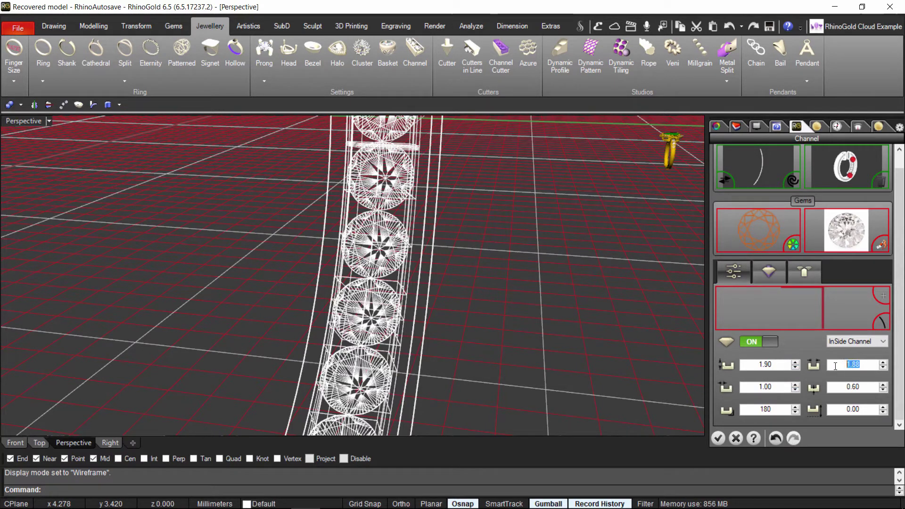
key(Return)
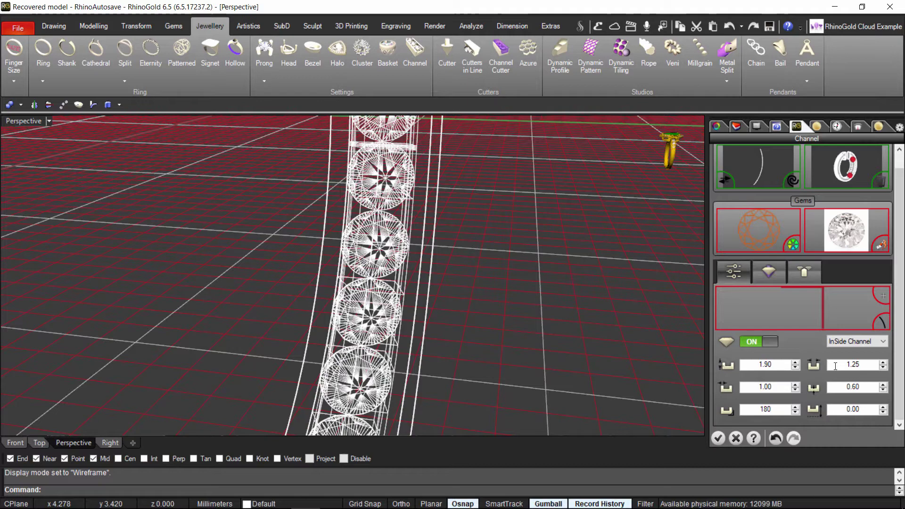
Set the gems' depth offset in the channel to 0.34 mm.
right_drag(573, 313, 440, 276)
mouse_move(501, 284)
right_down()
mouse_move(494, 278)
mouse_move(499, 282)
right_up()
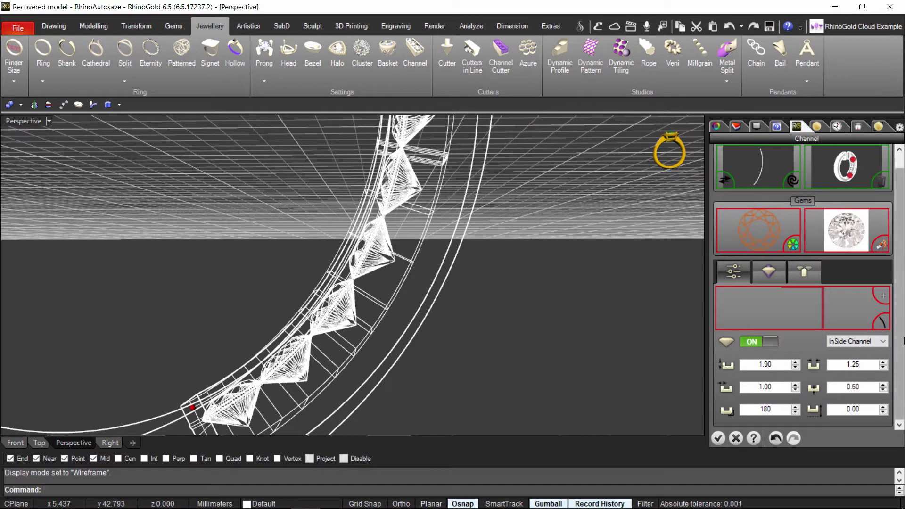
click(778, 273)
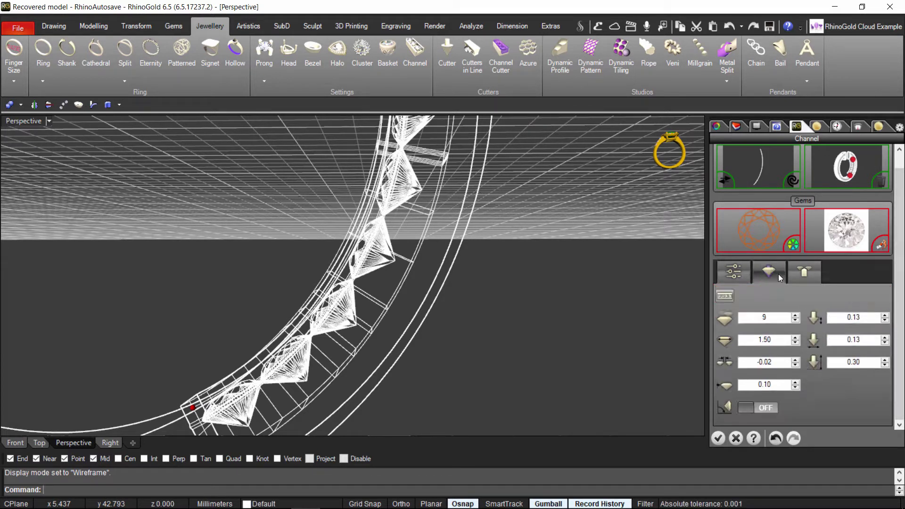
click(885, 366)
click(884, 359)
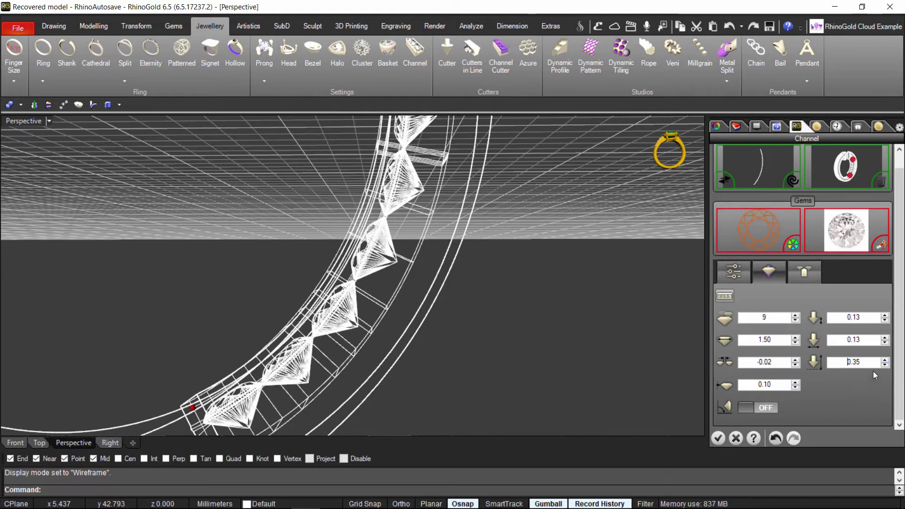
click(885, 366)
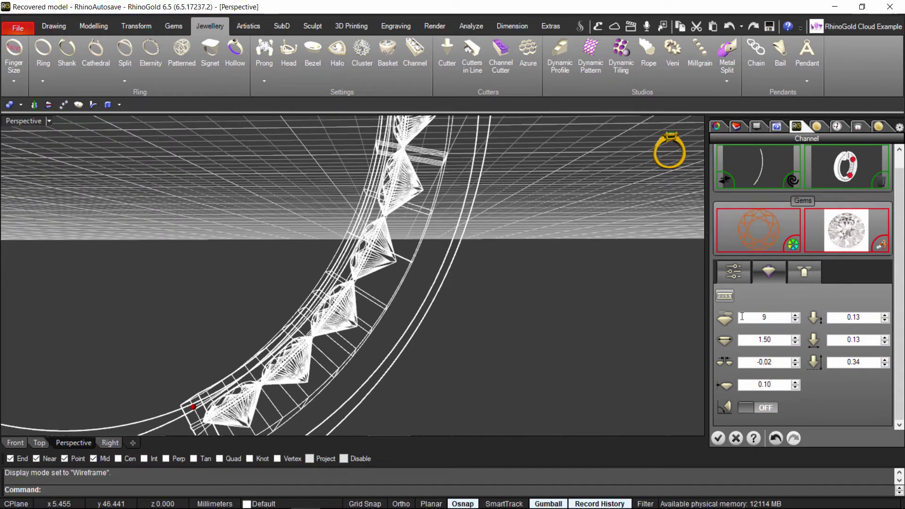
Increase the channel's height to 3.10 mm so it cuts through the full thickness of the shank.
click(733, 274)
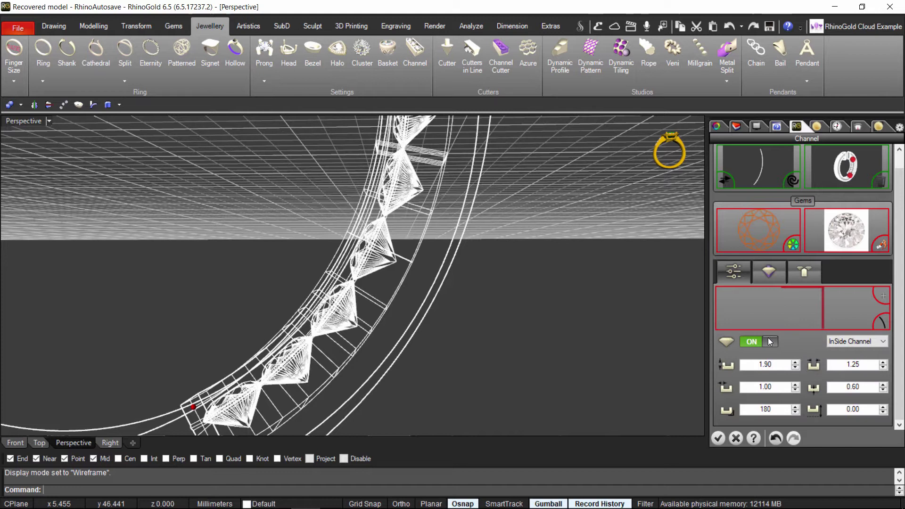
click(795, 361)
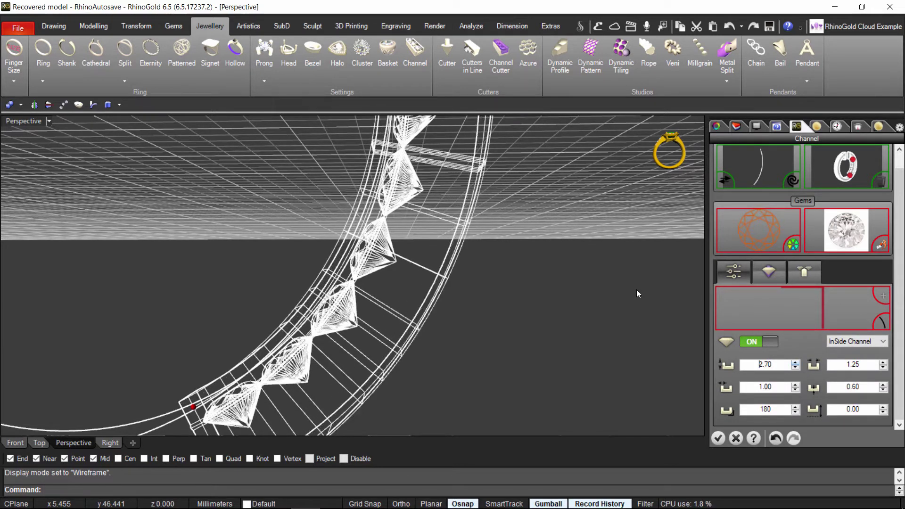
key(Up)
key(Up)
key(Up)
key(Up)
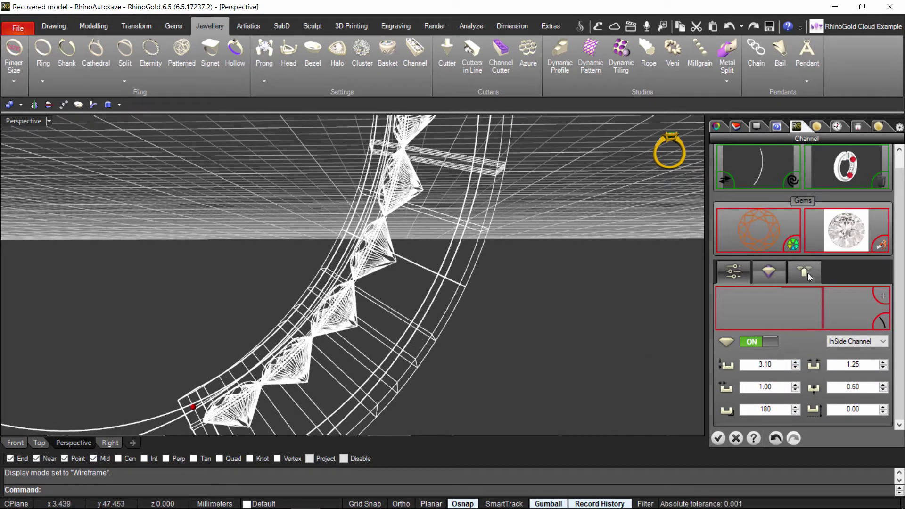
Turn on the pointed cutters between the gems and set their tip height to 0.40 mm.
click(806, 273)
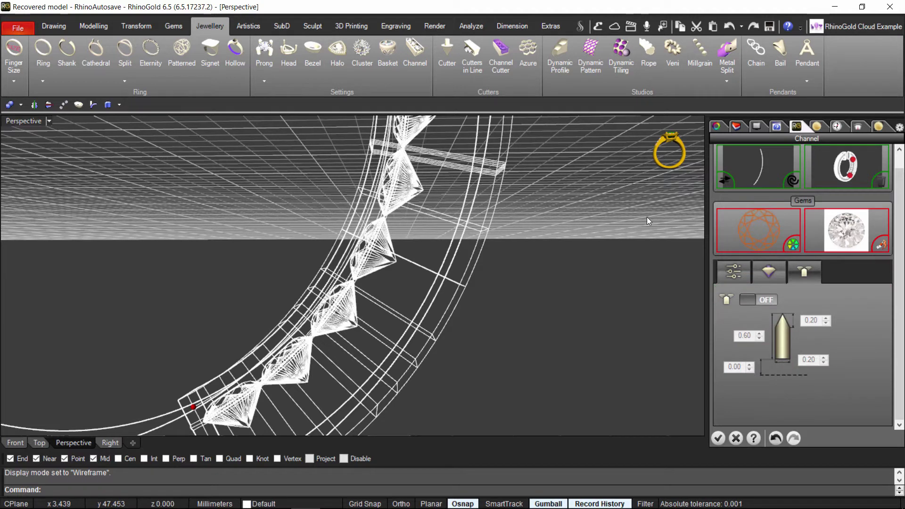
click(826, 317)
click(826, 317)
right_drag(582, 287, 586, 311)
Set the overall height of the pointed cutters to 2.10 mm.
click(759, 333)
click(758, 333)
click(759, 333)
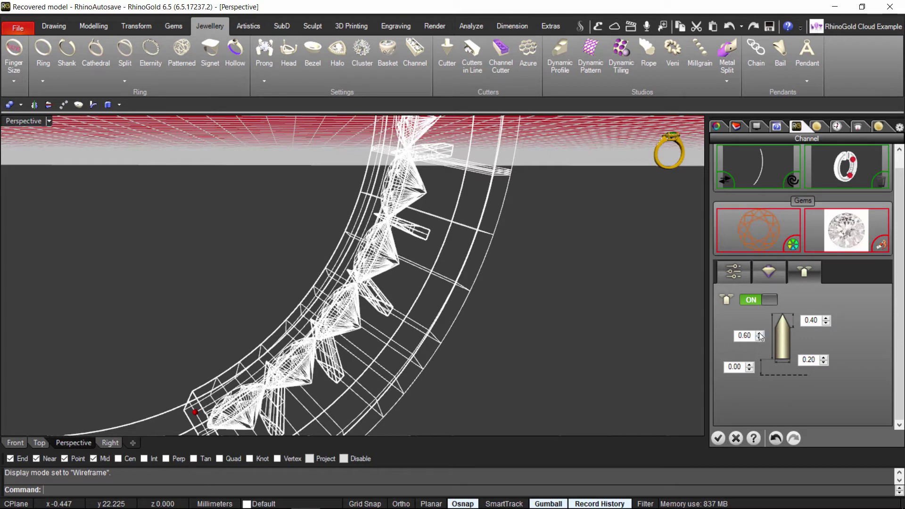
click(759, 333)
click(758, 333)
key(Up)
key(Up)
key(Up)
key(Up)
key(Up)
key(Up)
key(Up)
key(Up)
key(Up)
key(Up)
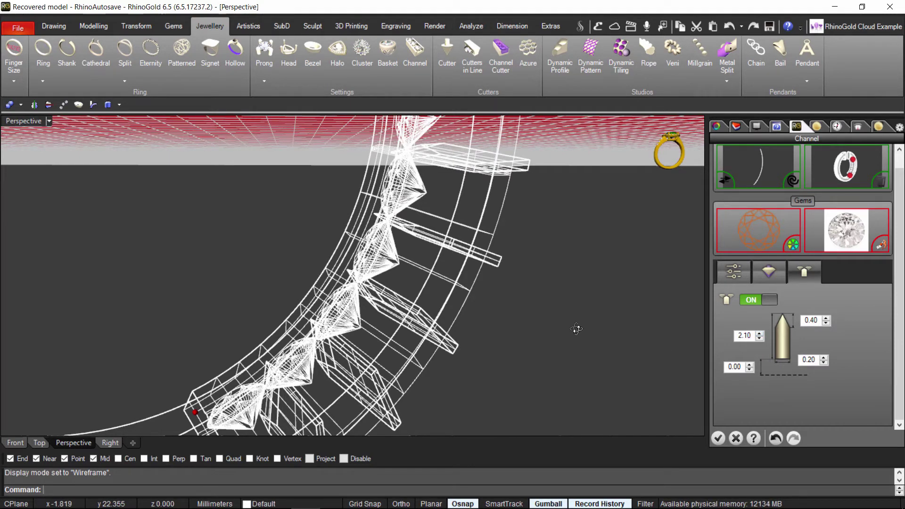
Set the width of the pointed cutters to 0.80 mm.
right_drag(576, 329, 577, 312)
click(823, 357)
click(824, 357)
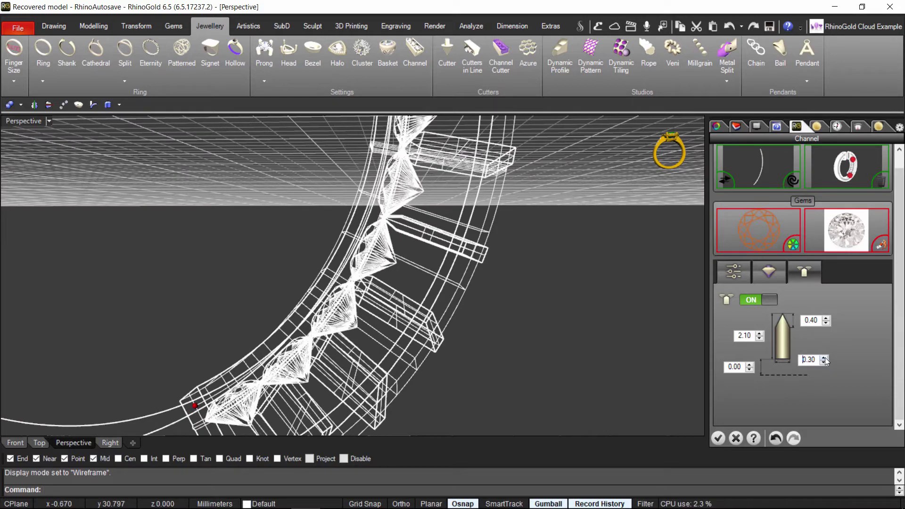
click(824, 357)
click(824, 357)
click(824, 357)
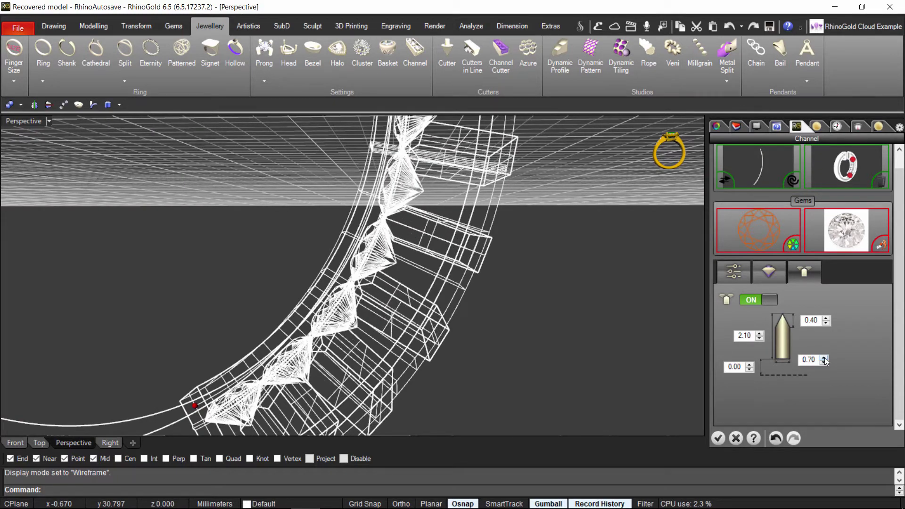
click(824, 360)
Review the channel and its cutters in Shaded display mode and accept the channel setting.
mouse_move(660, 358)
right_down()
mouse_move(531, 329)
mouse_move(500, 299)
mouse_move(601, 381)
mouse_move(586, 348)
mouse_move(610, 348)
right_up()
scroll(583, 347, down, 3)
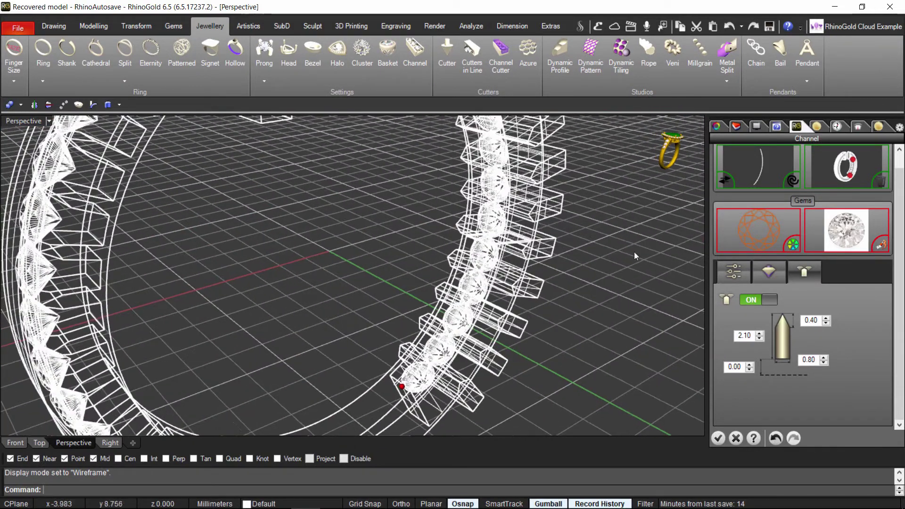
click(616, 143)
right_drag(602, 298, 582, 251)
click(718, 438)
Ungroup the new channel and its pointed cutters, and select one piece to check that they are separate.
right_drag(570, 349, 608, 240)
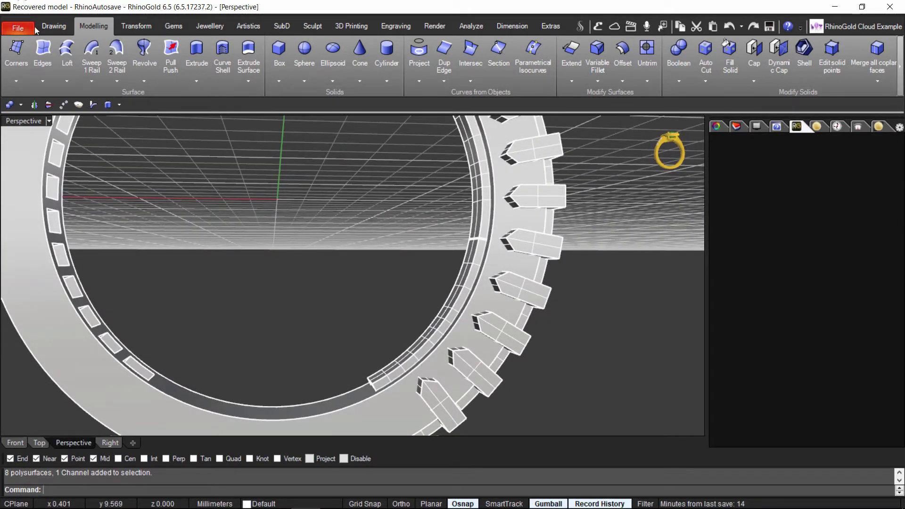
click(53, 26)
click(548, 192)
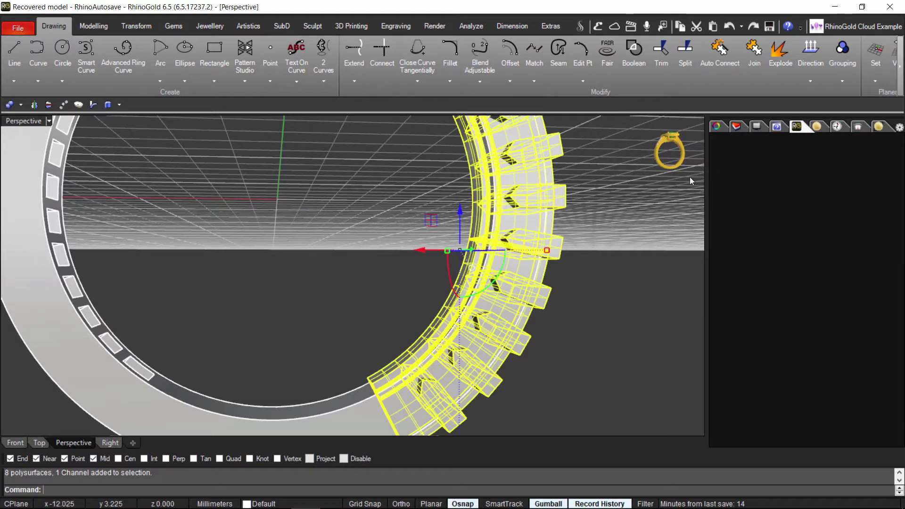
click(841, 82)
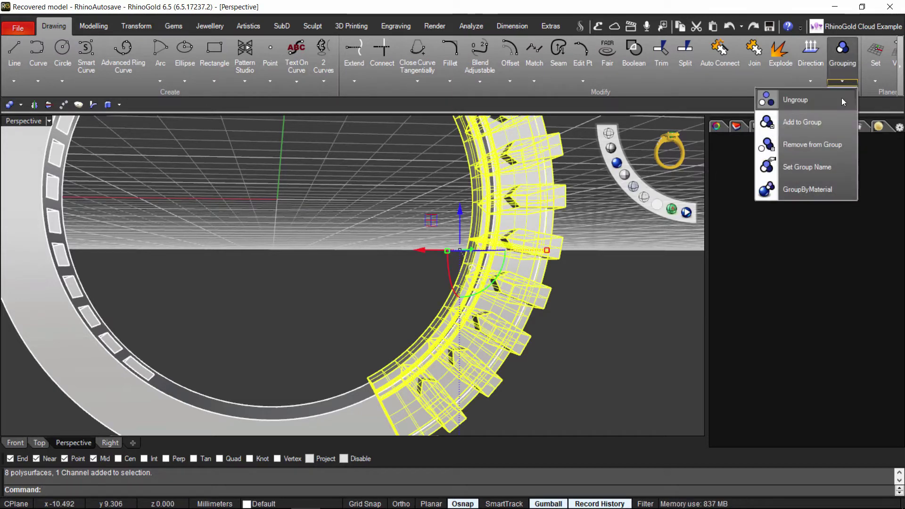
click(807, 101)
key(Escape)
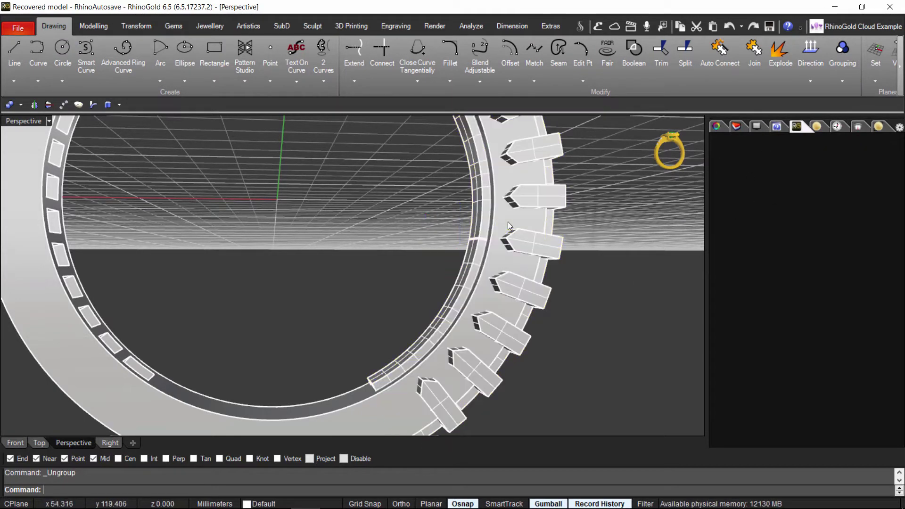
click(552, 253)
click(591, 261)
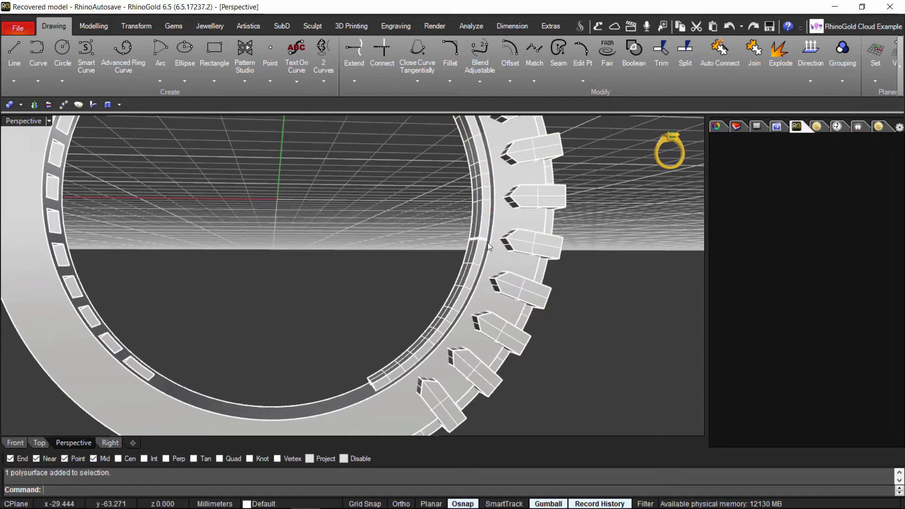
Subtract the row of pointed cutters from the new inside channel with a Boolean difference.
click(486, 242)
click(617, 233)
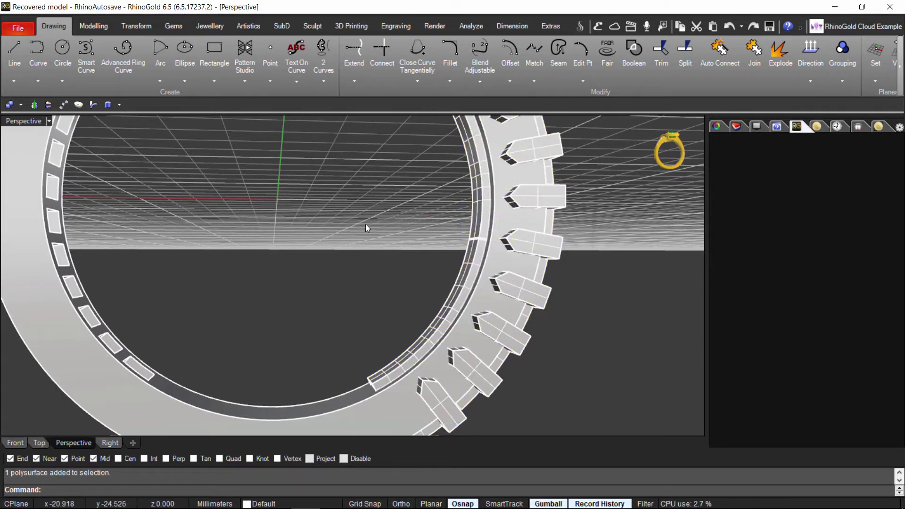
scroll(442, 202, down, 5)
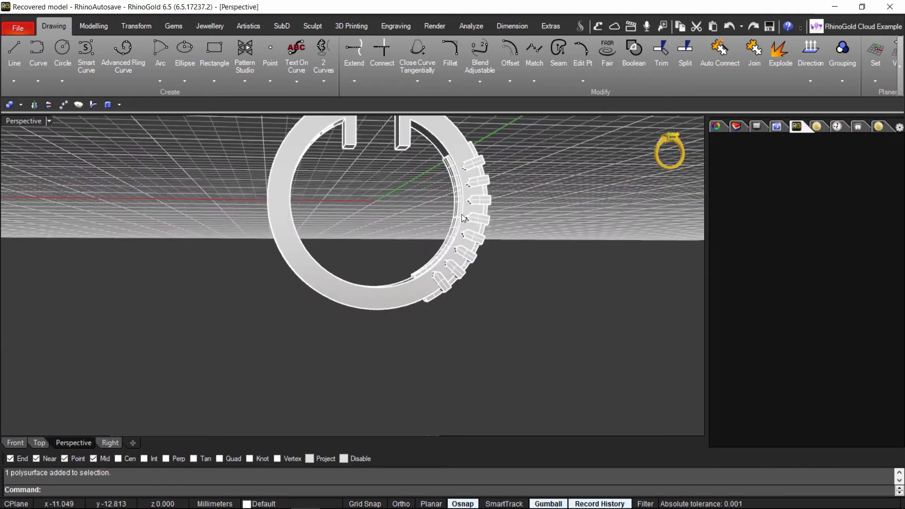
scroll(519, 211, up, 2)
click(93, 26)
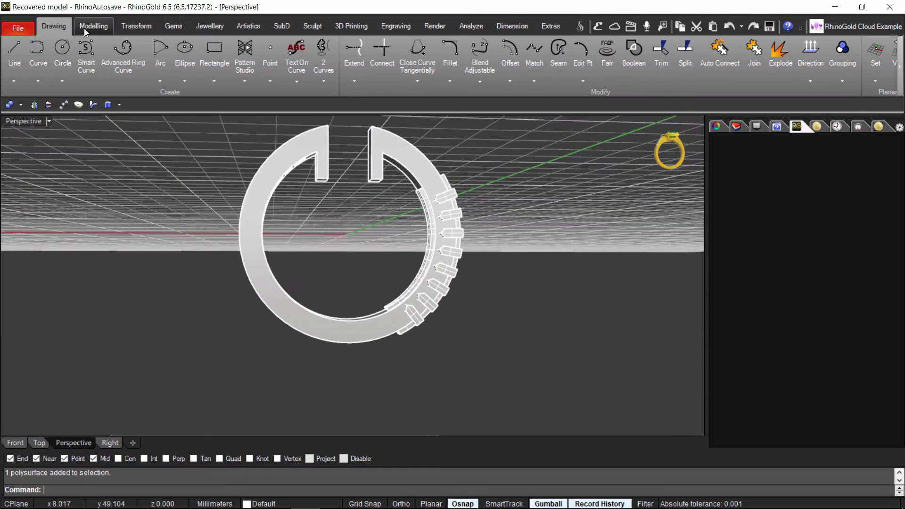
click(680, 52)
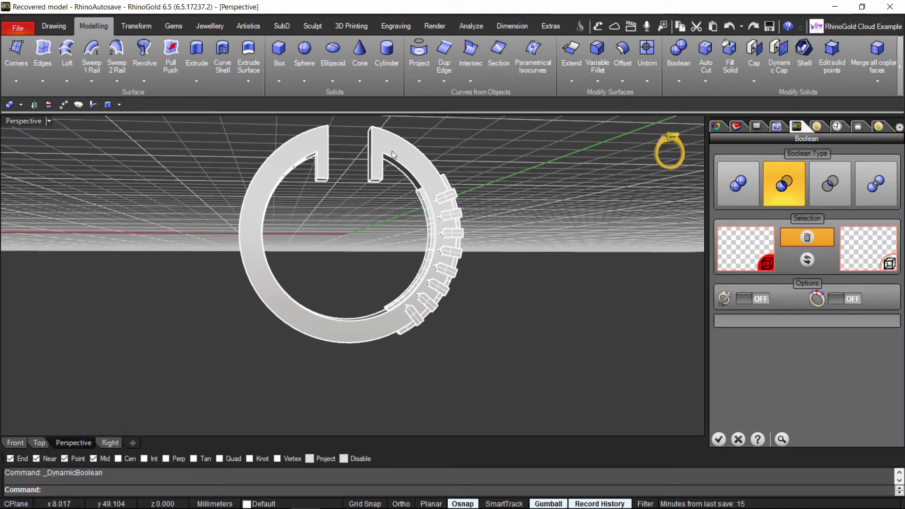
scroll(419, 197, up, 5)
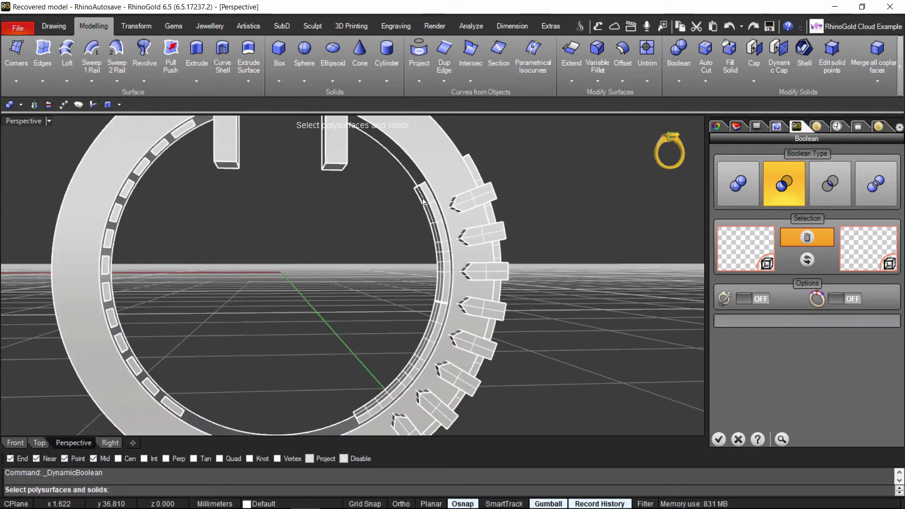
click(427, 199)
key(Return)
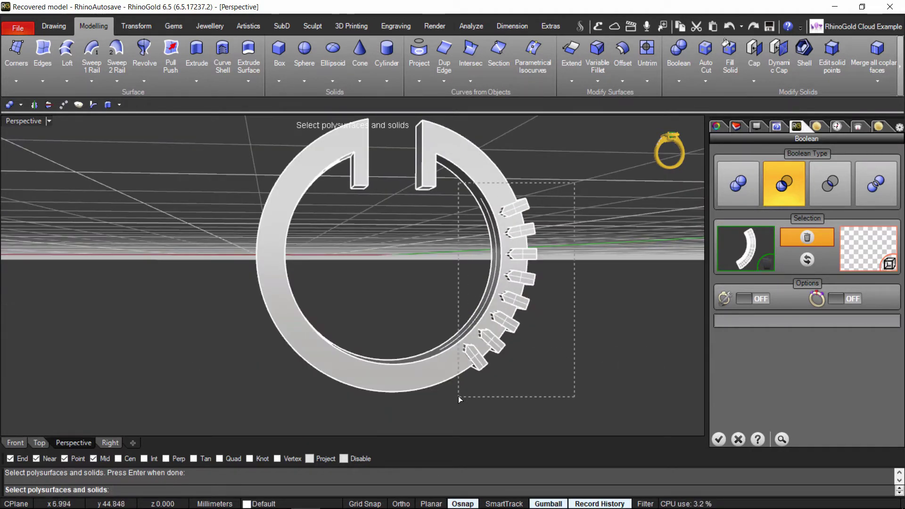
drag(459, 399, 607, 399)
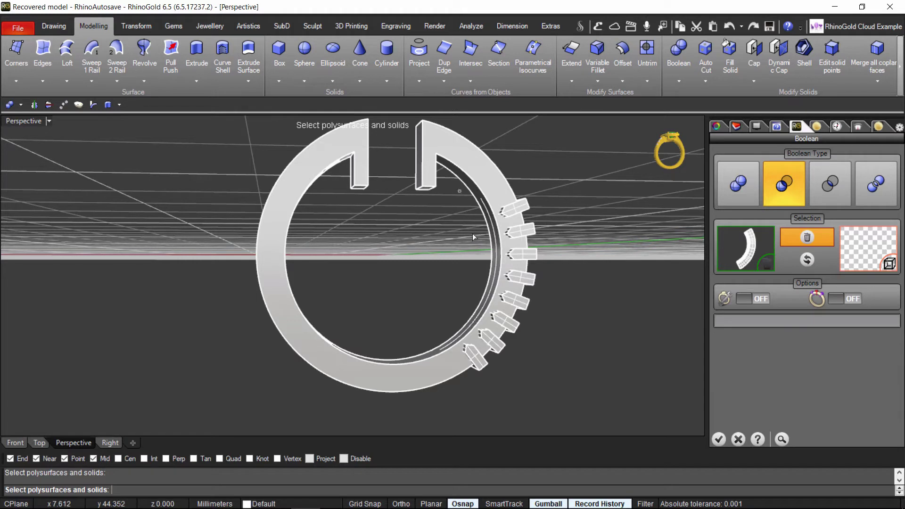
drag(472, 235, 557, 392)
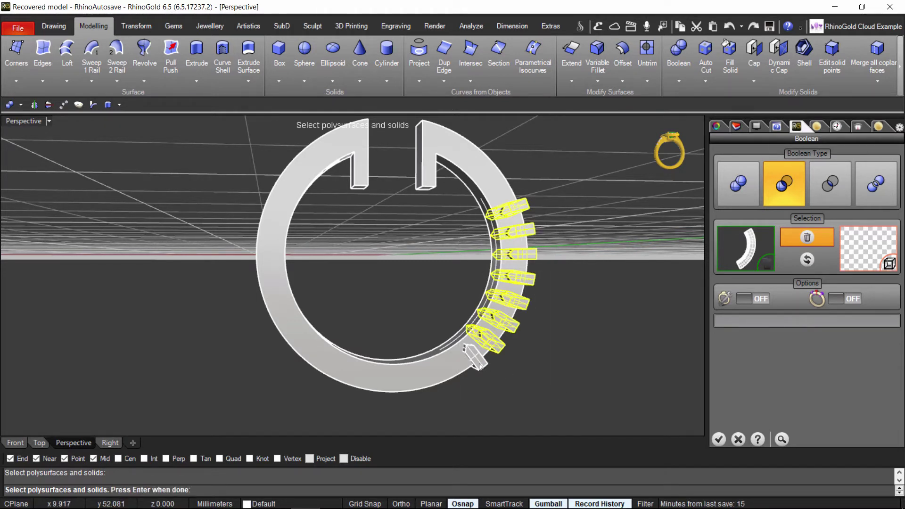
scroll(494, 377, up, 5)
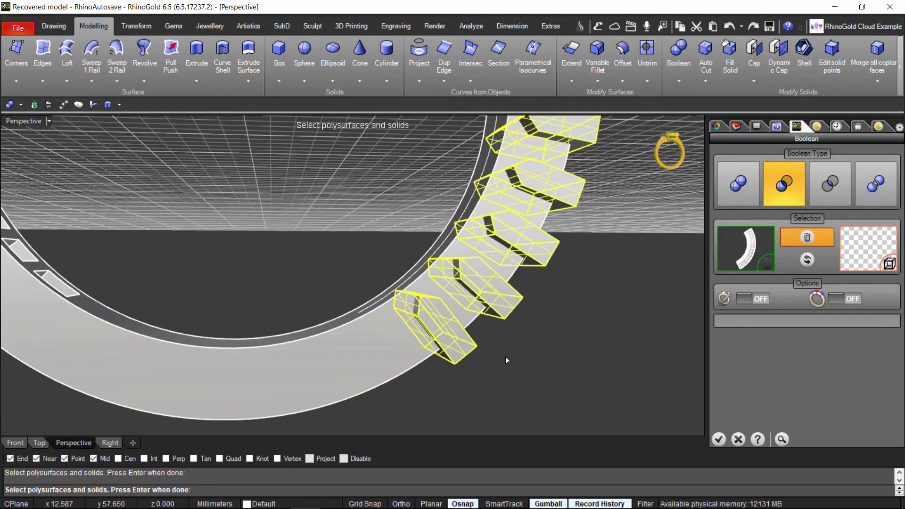
key(Return)
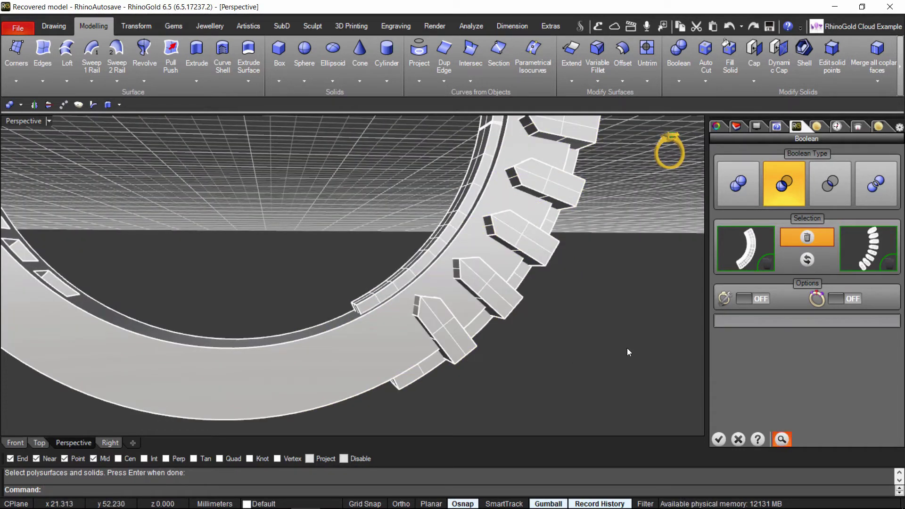
click(719, 439)
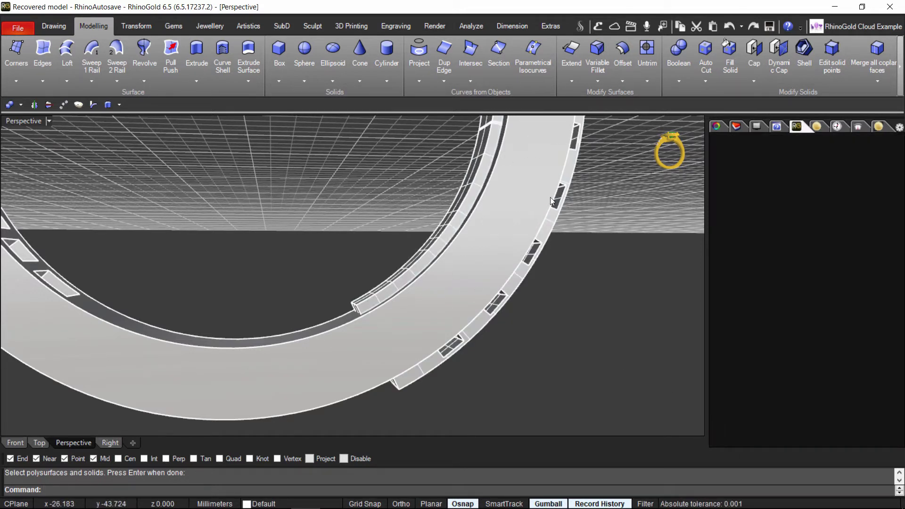
Subtract the notched inside channel from the ring body with a Boolean difference, previewing the cut before accepting it.
click(678, 56)
click(781, 198)
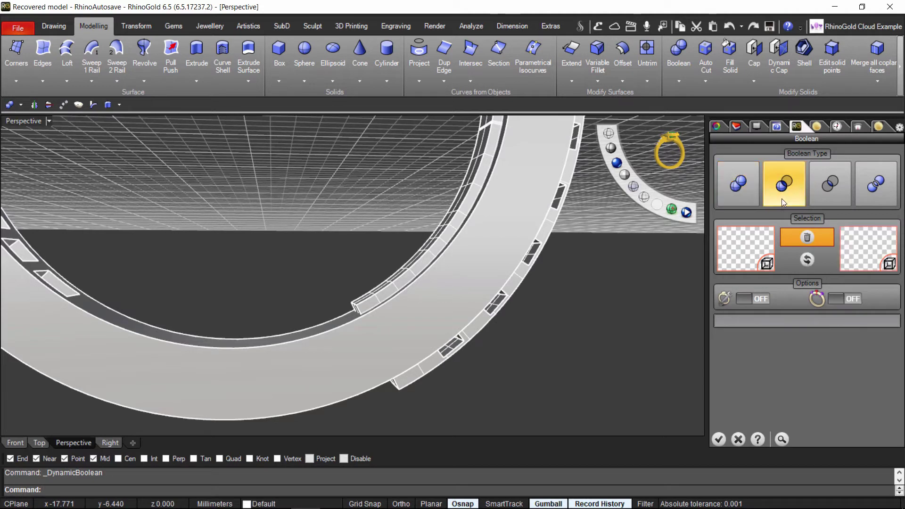
click(765, 264)
click(290, 363)
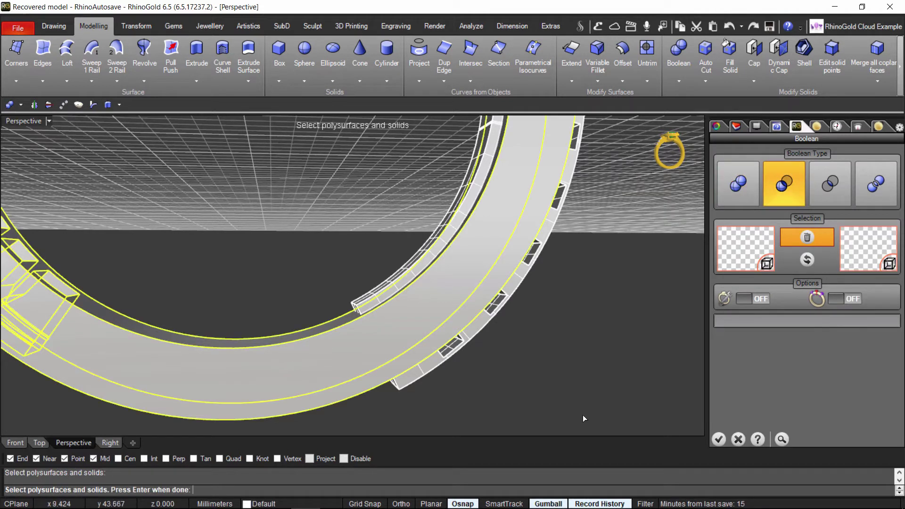
key(Return)
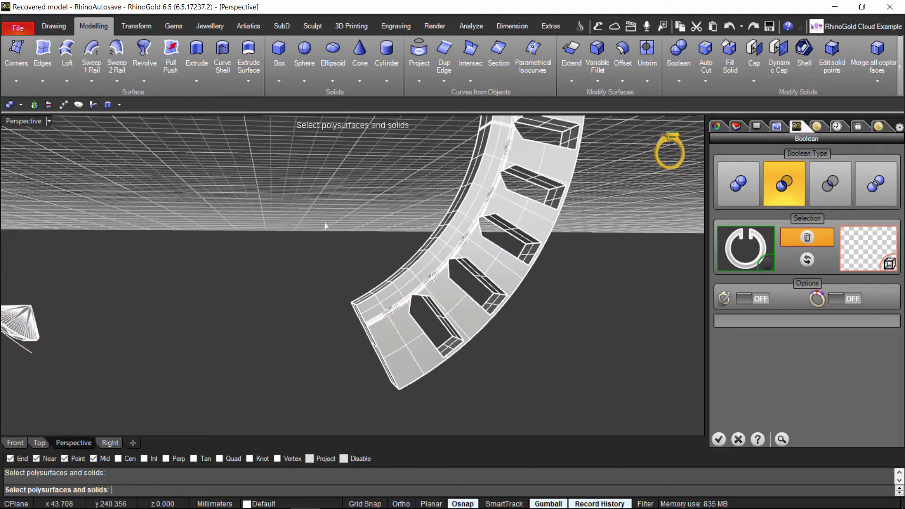
click(453, 270)
key(Return)
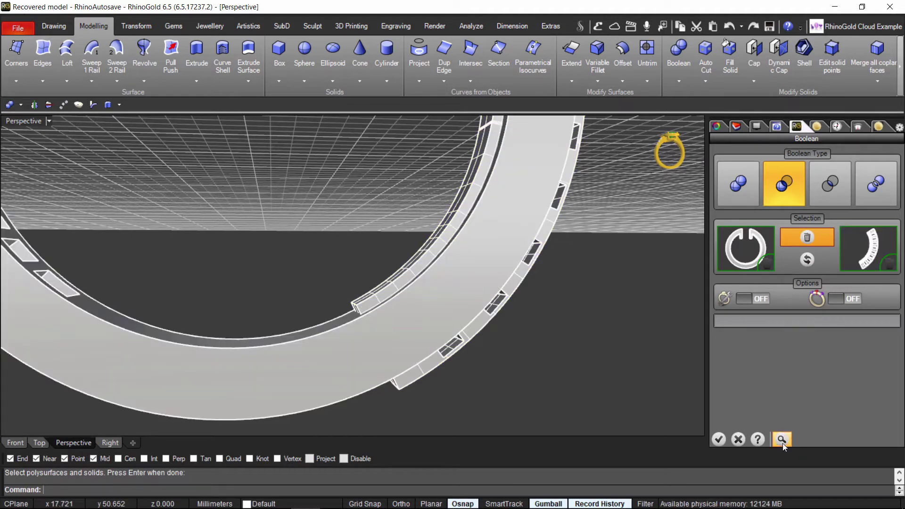
click(781, 439)
right_drag(688, 400, 660, 377)
click(718, 439)
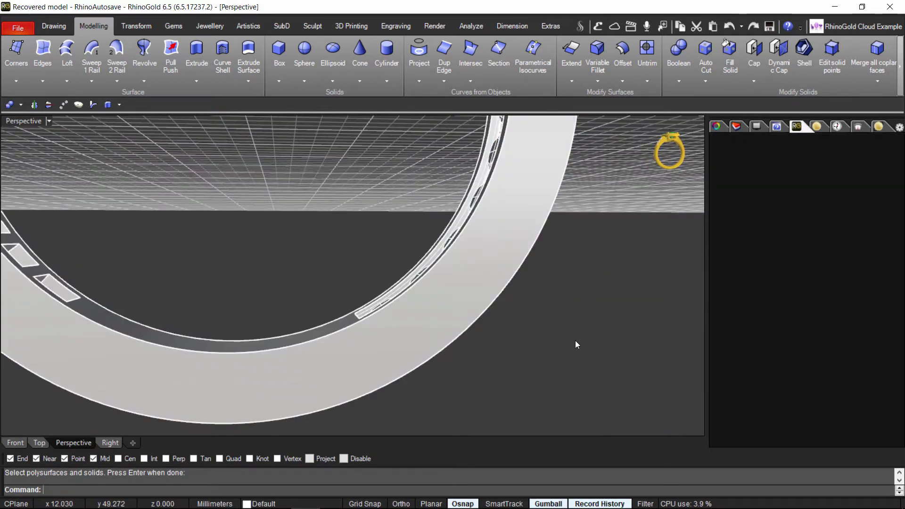
Select all curves in the model and hide them.
right_drag(575, 340, 439, 268)
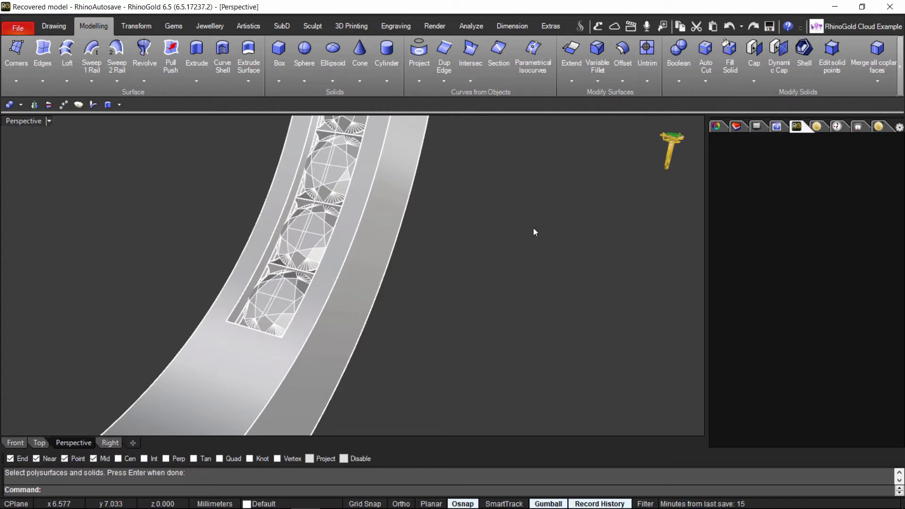
middle_click(523, 251)
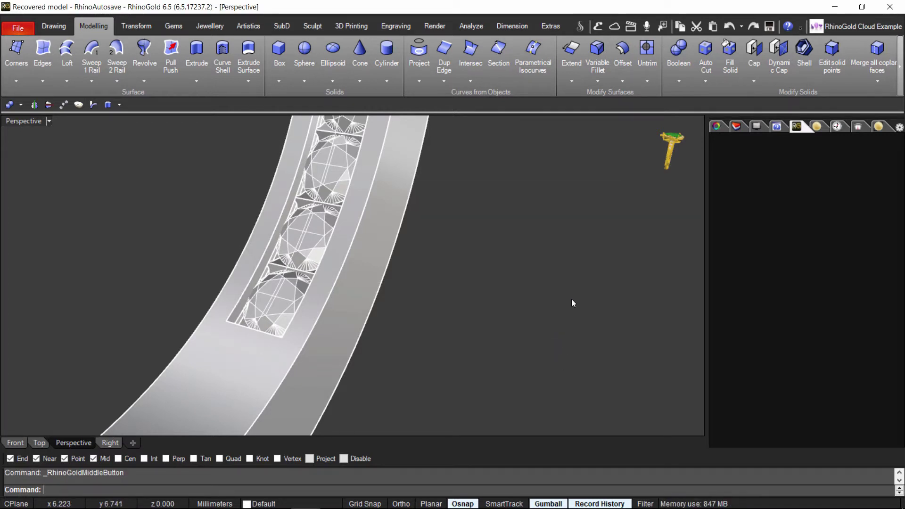
middle_click(571, 298)
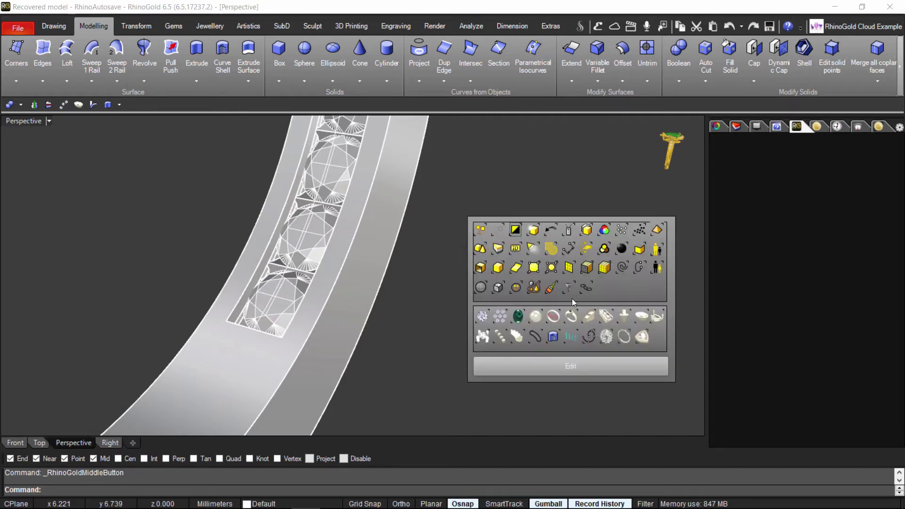
click(622, 268)
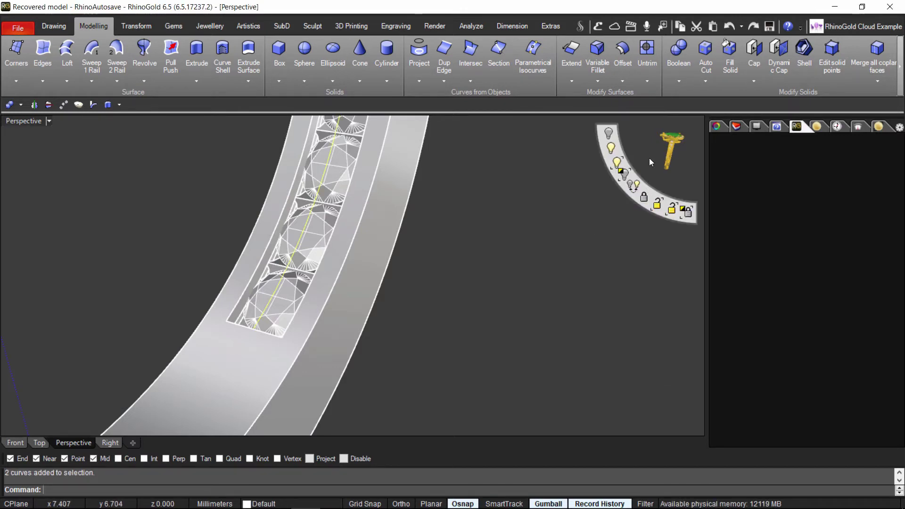
click(614, 137)
Select all gems in both channels and hide them, leaving only the metal body.
right_drag(586, 149, 446, 231)
scroll(462, 235, down, 5)
middle_click(542, 256)
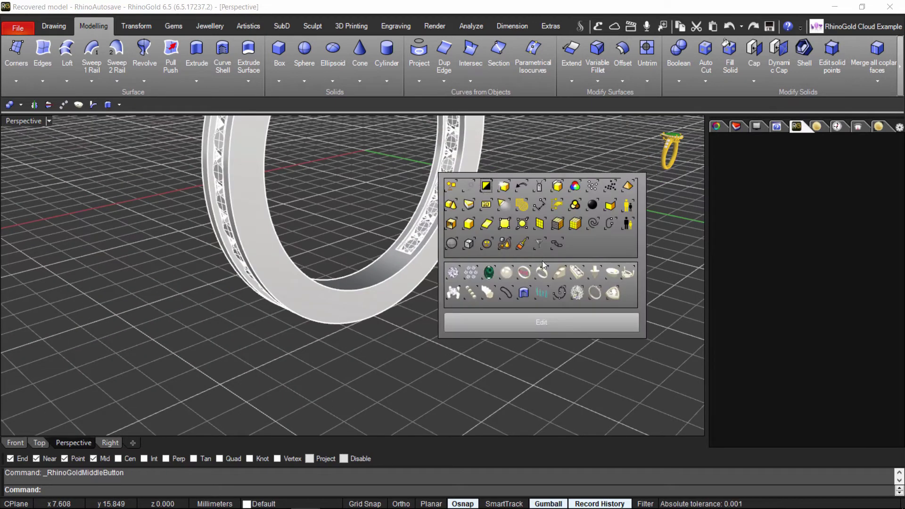
click(452, 272)
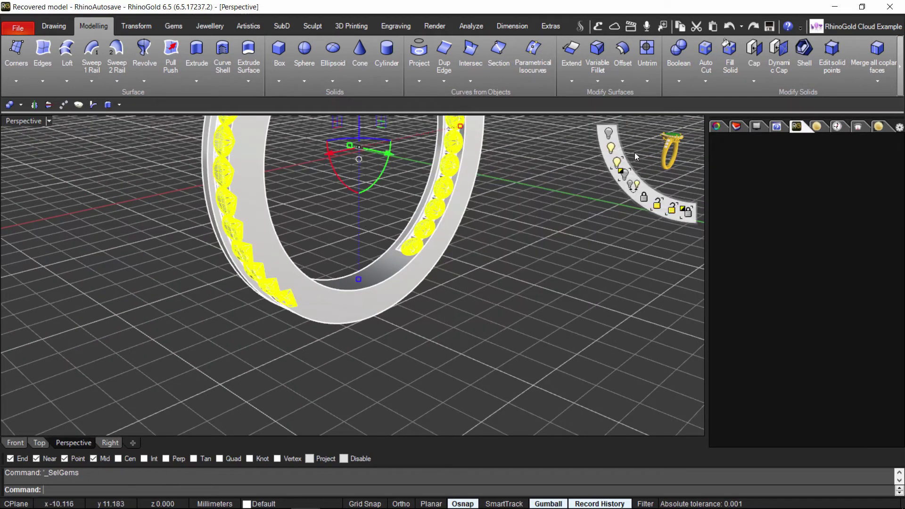
click(614, 137)
right_drag(556, 283, 396, 300)
scroll(344, 293, up, 8)
shift+right_drag(397, 300, 347, 389)
scroll(388, 330, down, 9)
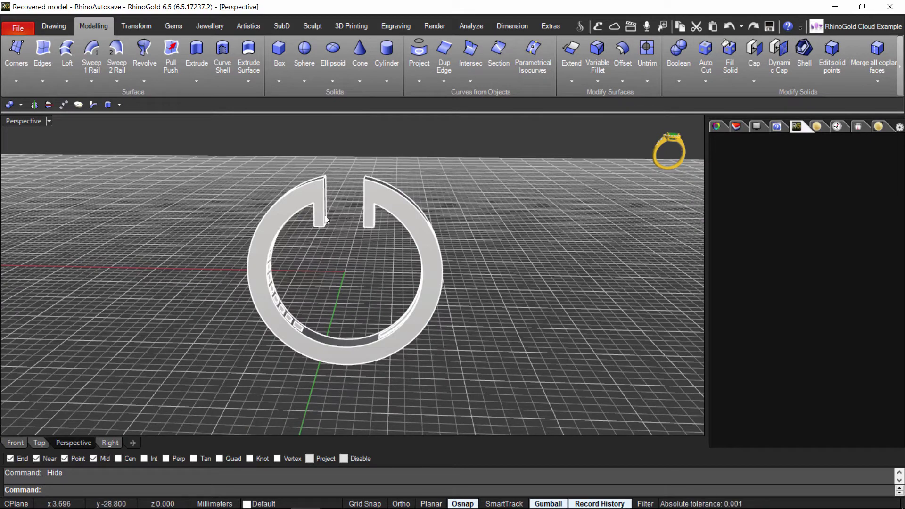
right_drag(368, 283, 422, 349)
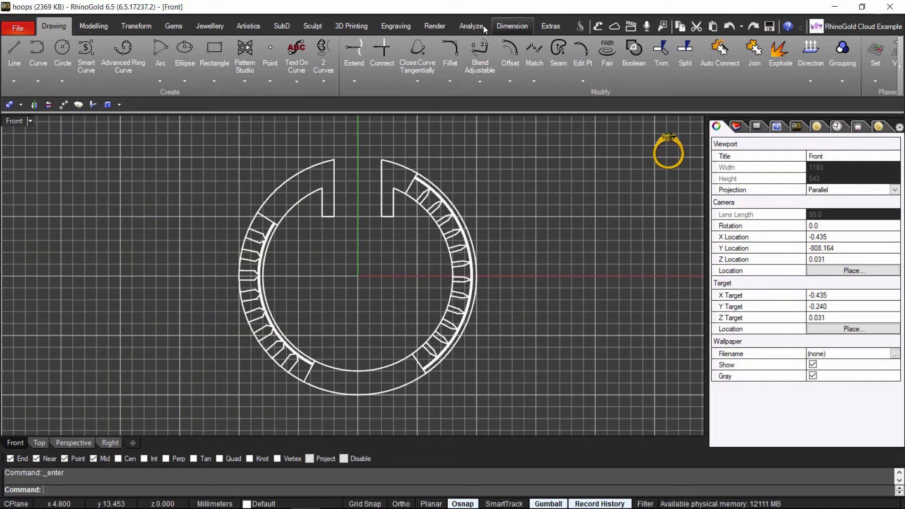
Split the ring body with a Hinge centred in the band at its lowest point, enlarging the outer hinge circle to 2.94 mm.
click(208, 27)
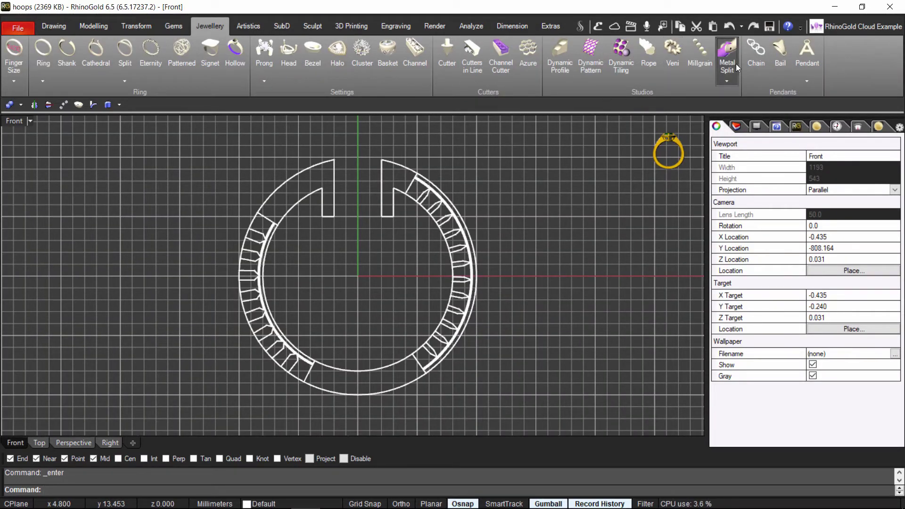
click(728, 83)
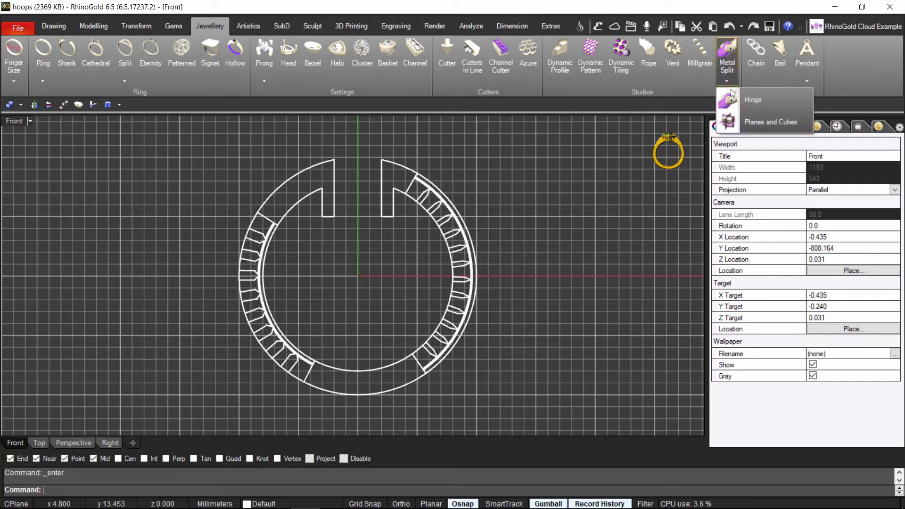
click(753, 100)
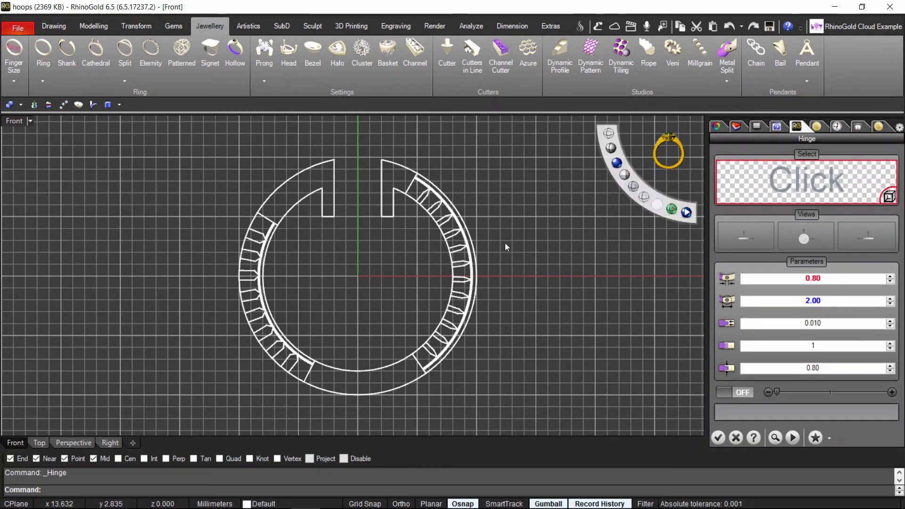
click(395, 364)
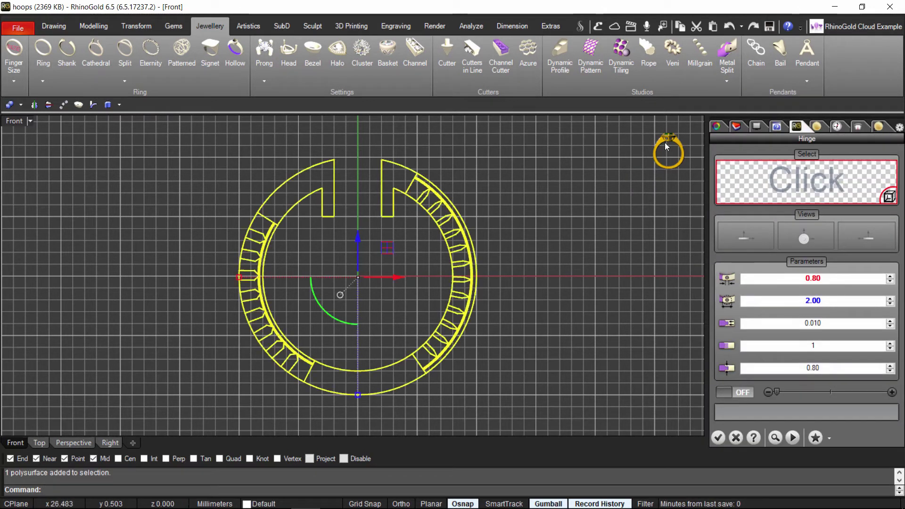
key(Return)
scroll(371, 295, up, 5)
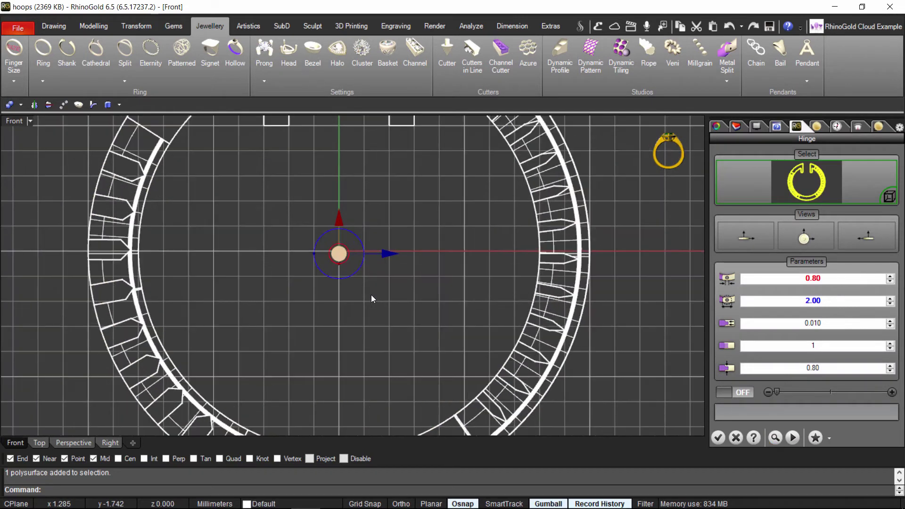
right_drag(371, 295, 395, 198)
drag(362, 157, 444, 383)
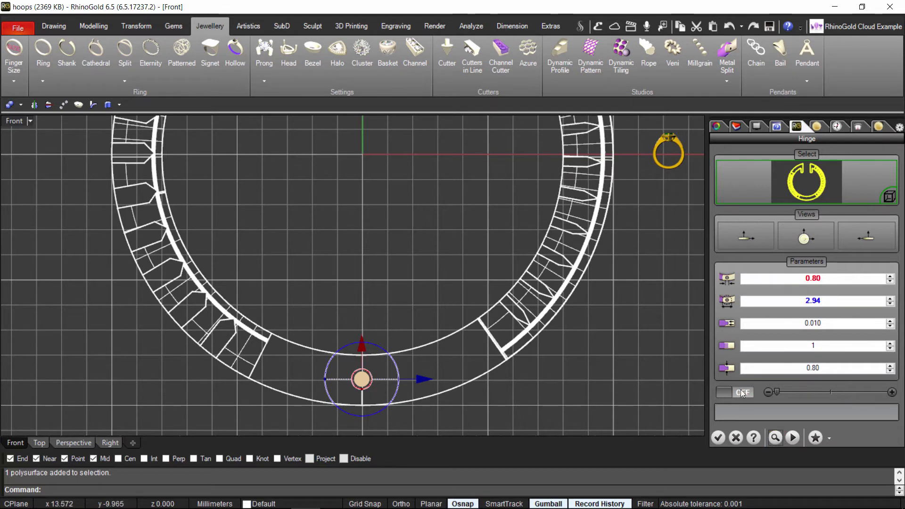
drag(778, 393, 783, 375)
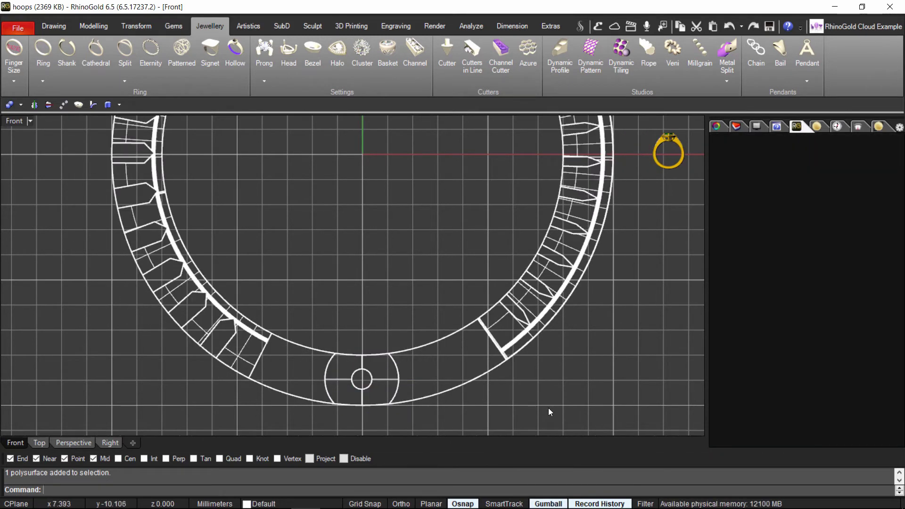
Display the model in Shaded mode and ungroup the hinged ring's three parts.
mouse_move(639, 138)
click(616, 149)
scroll(536, 258, down, 8)
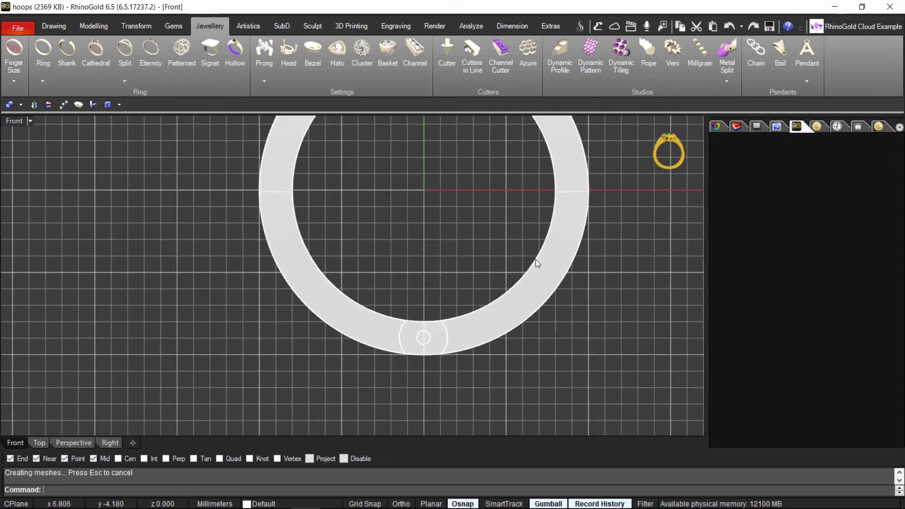
click(523, 302)
right_drag(602, 300, 529, 328)
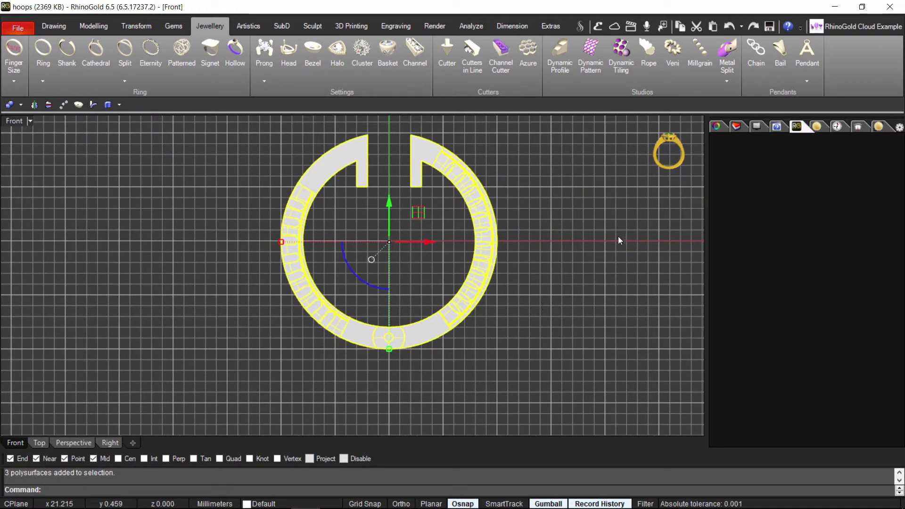
click(47, 27)
click(841, 82)
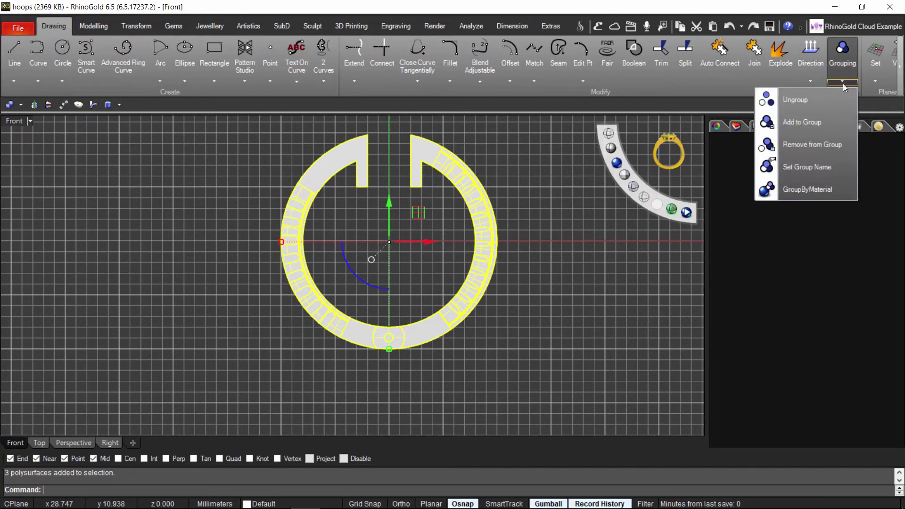
click(822, 100)
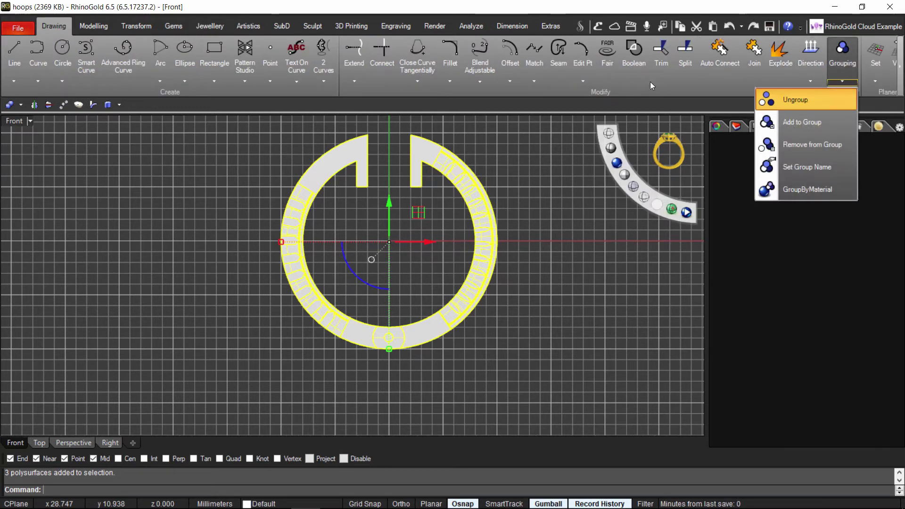
Move the hoop's right half sideways away from the left half and examine the hinge knuckles and pin.
click(551, 342)
click(474, 213)
drag(467, 241, 538, 242)
click(342, 225)
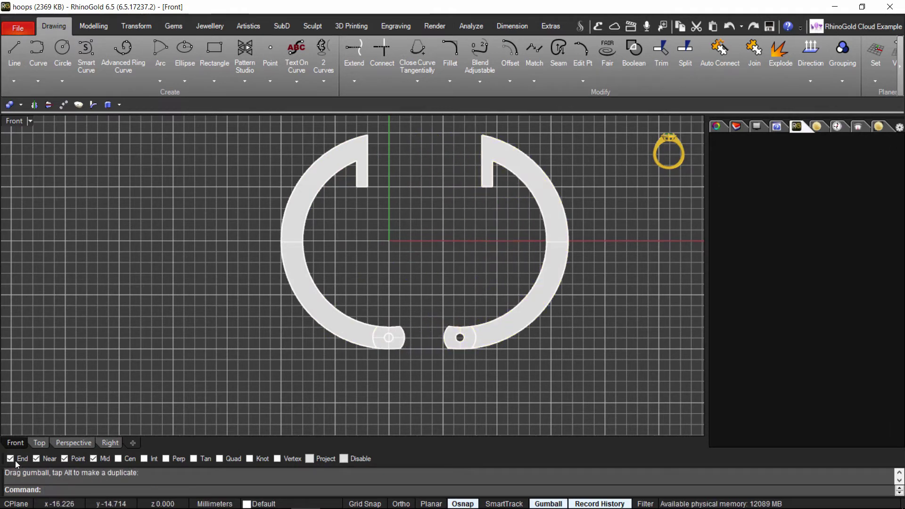
click(72, 442)
scroll(401, 397, up, 6)
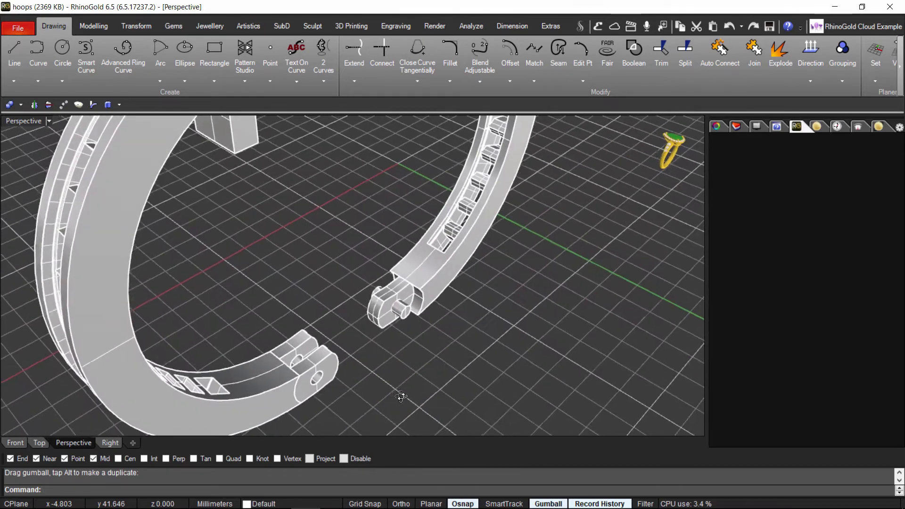
right_drag(401, 397, 426, 339)
click(413, 330)
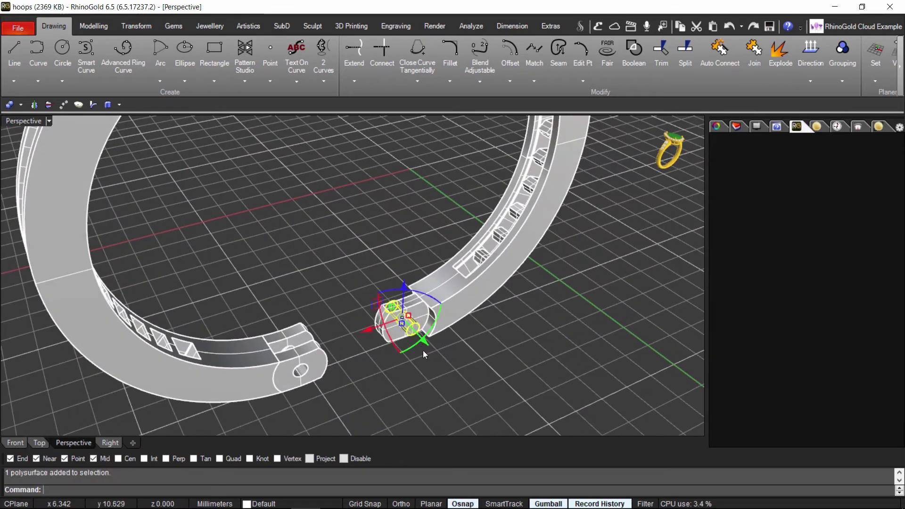
click(363, 303)
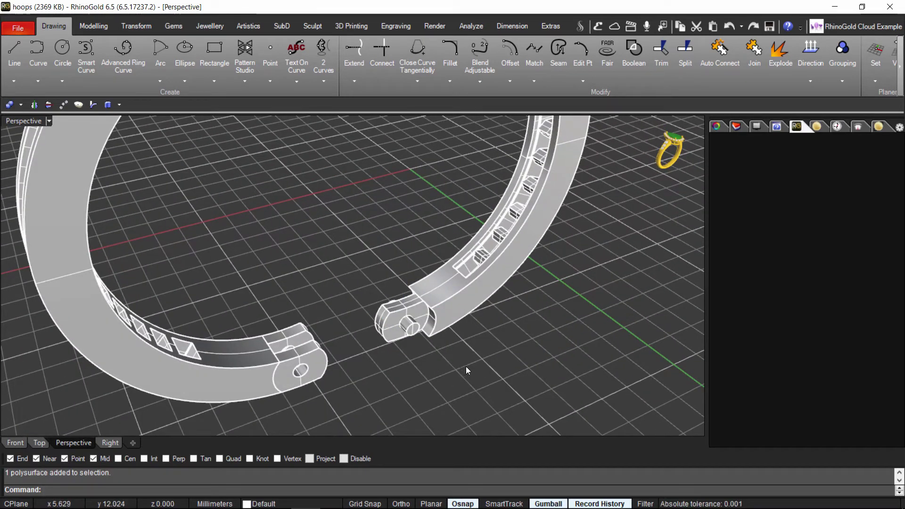
Undo the sideways move of the hoop's right half.
key(ctrl+z)
right_drag(468, 365, 471, 318)
click(424, 232)
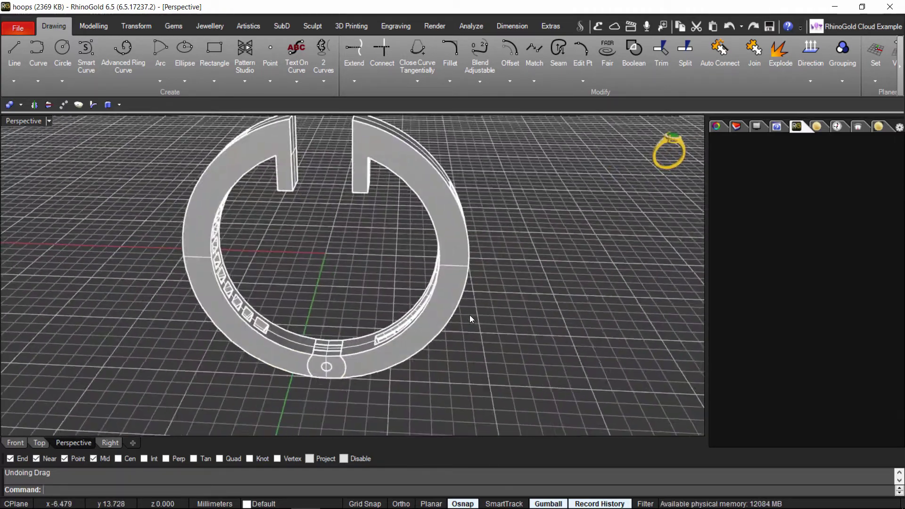
shift+right_drag(302, 302, 348, 257)
right_drag(357, 207, 358, 239)
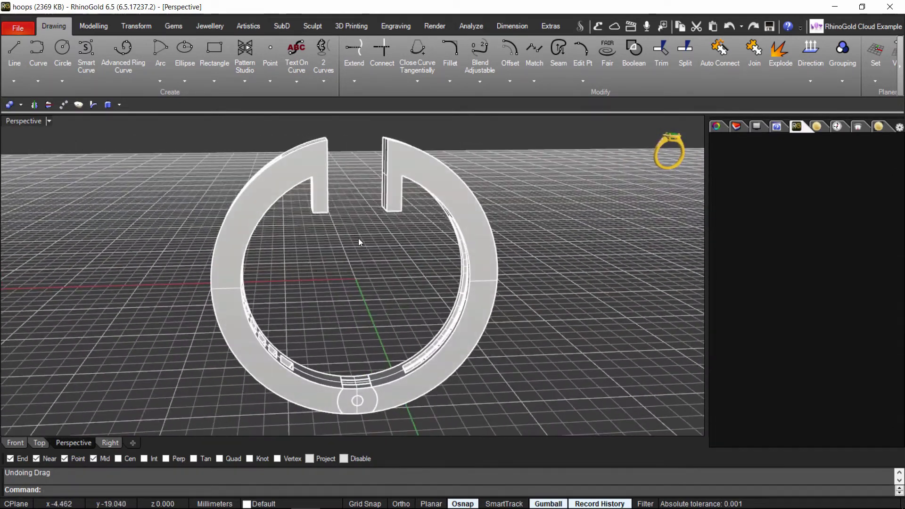
Sketch an arched Smart Curve in the Front view from just inside the left post, through it and across the gap to the right post.
click(39, 443)
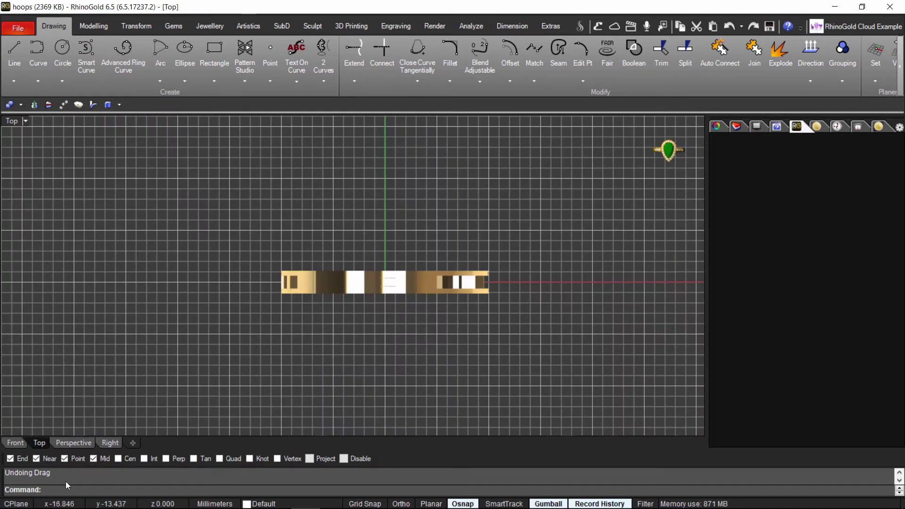
click(16, 443)
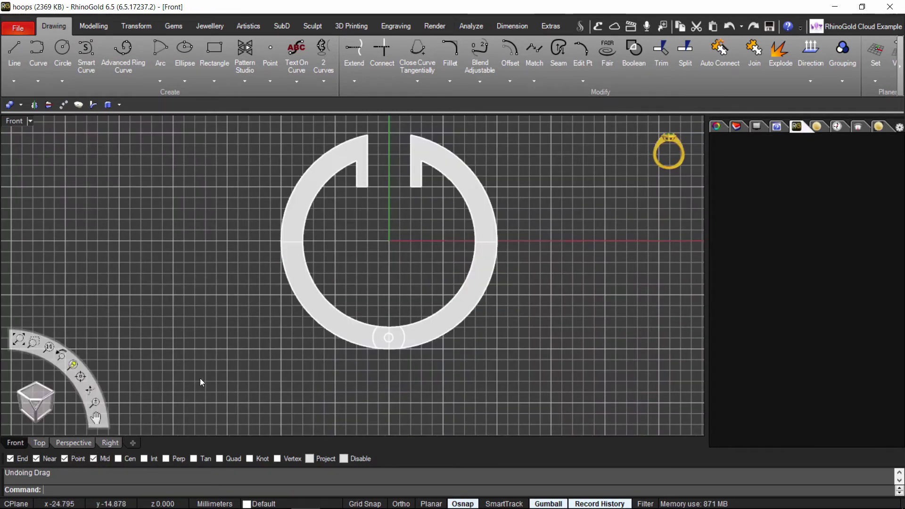
scroll(377, 264, up, 3)
scroll(380, 295, up, 2)
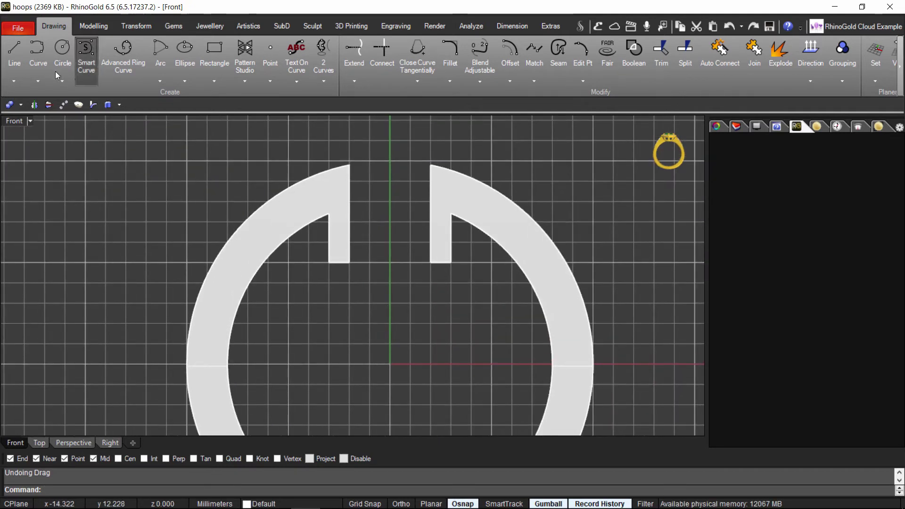
click(14, 50)
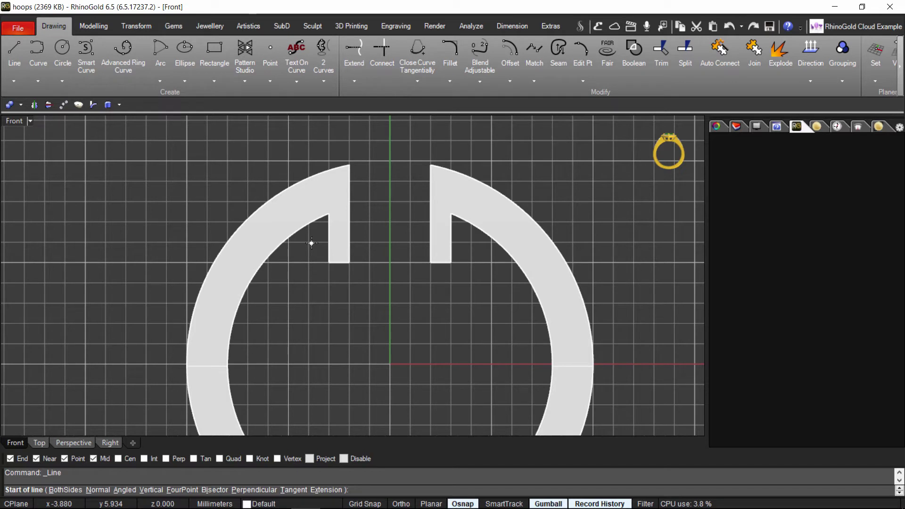
click(88, 63)
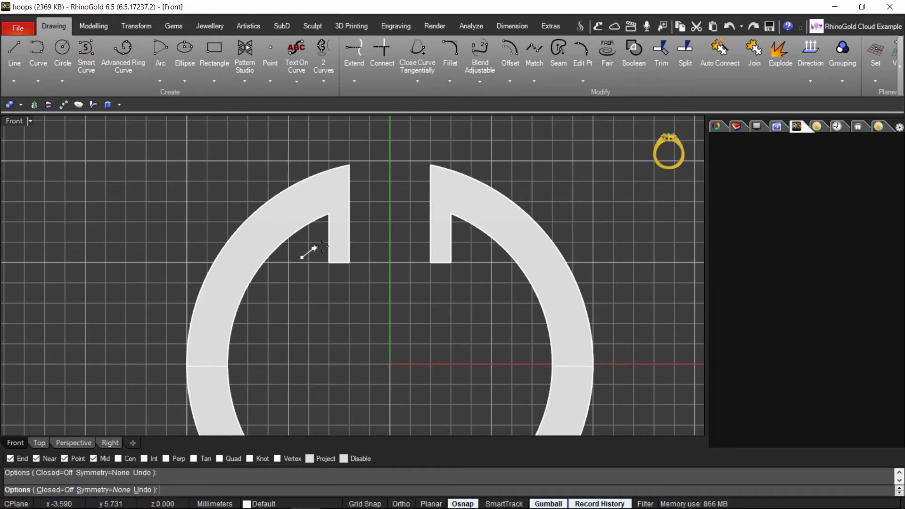
click(411, 228)
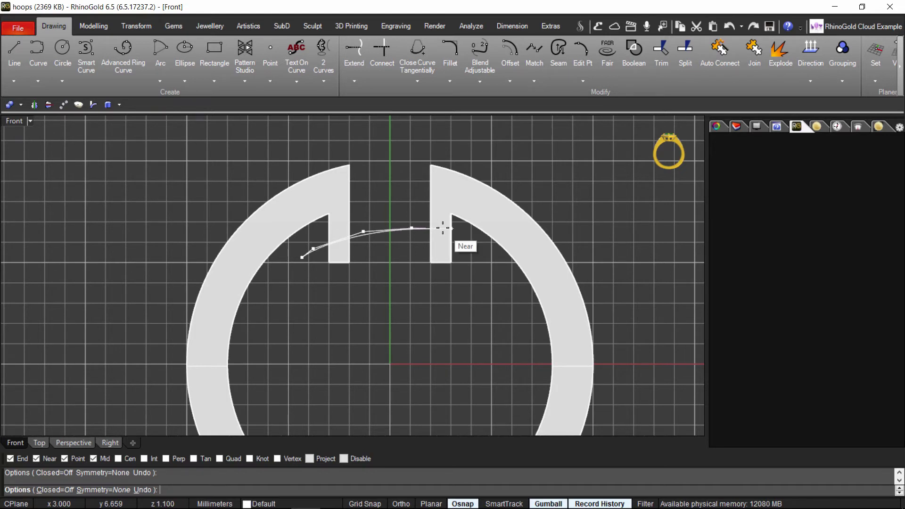
click(439, 251)
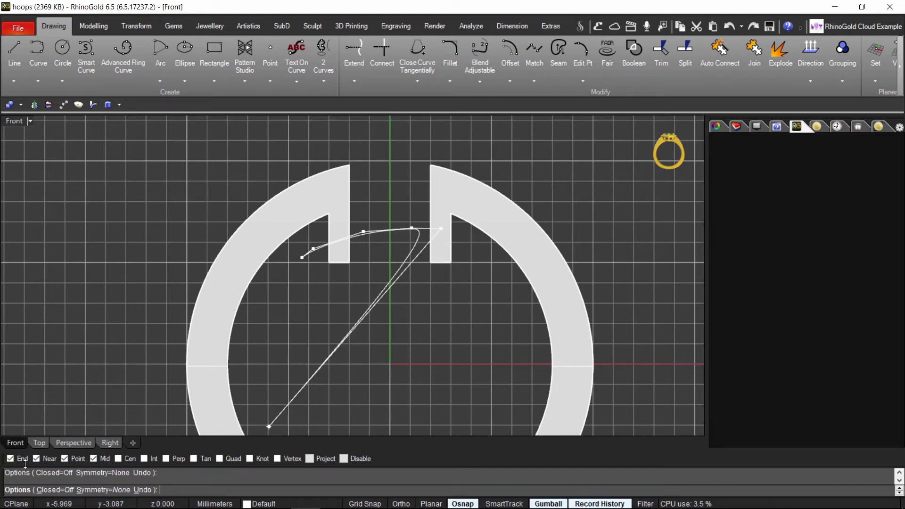
right_click(85, 358)
Build a Pipe along the arched curve with a start and end radius of 0.4.
click(68, 445)
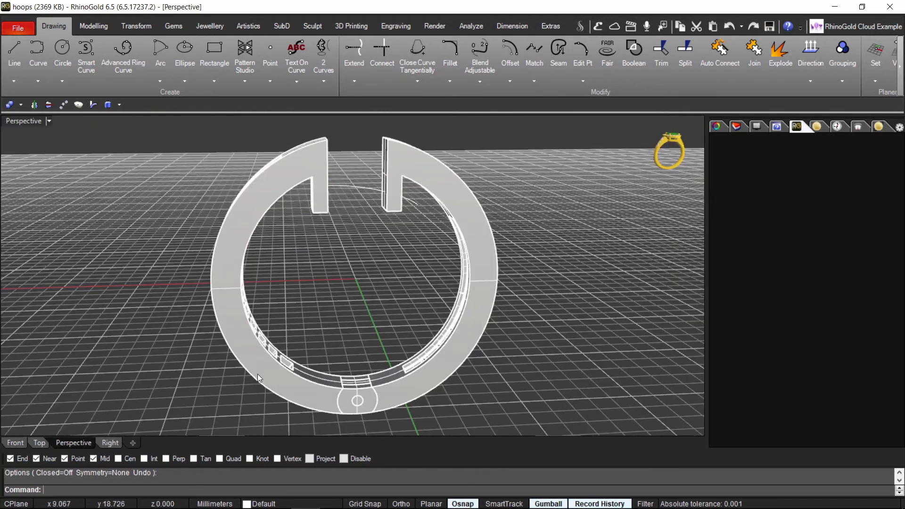
right_drag(259, 376, 373, 192)
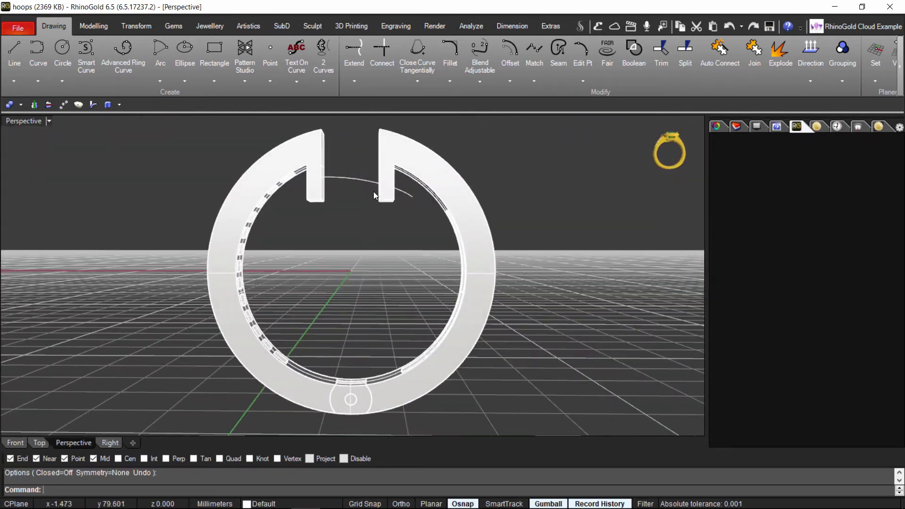
click(362, 178)
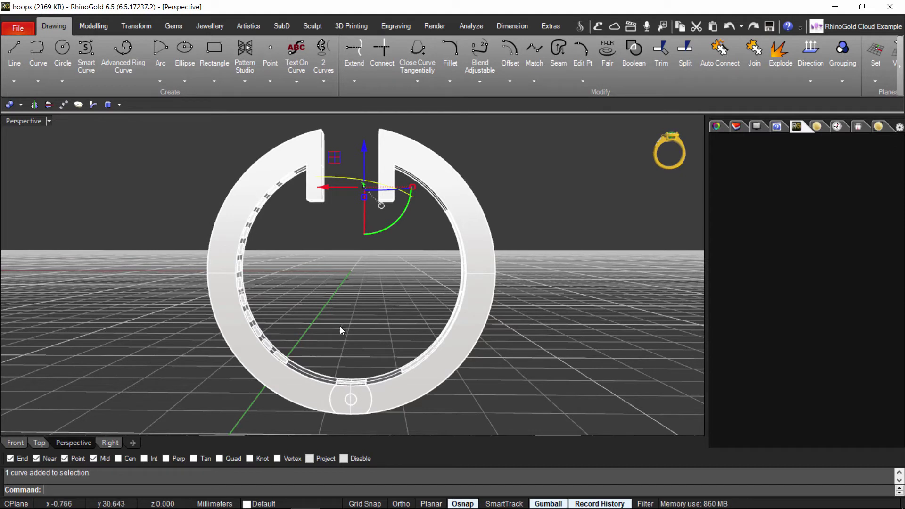
text(Pipe)
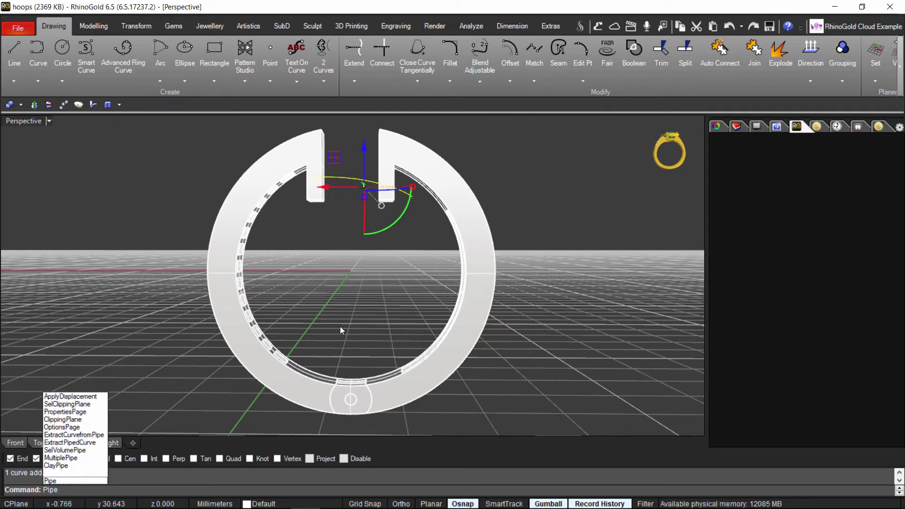
key(Return)
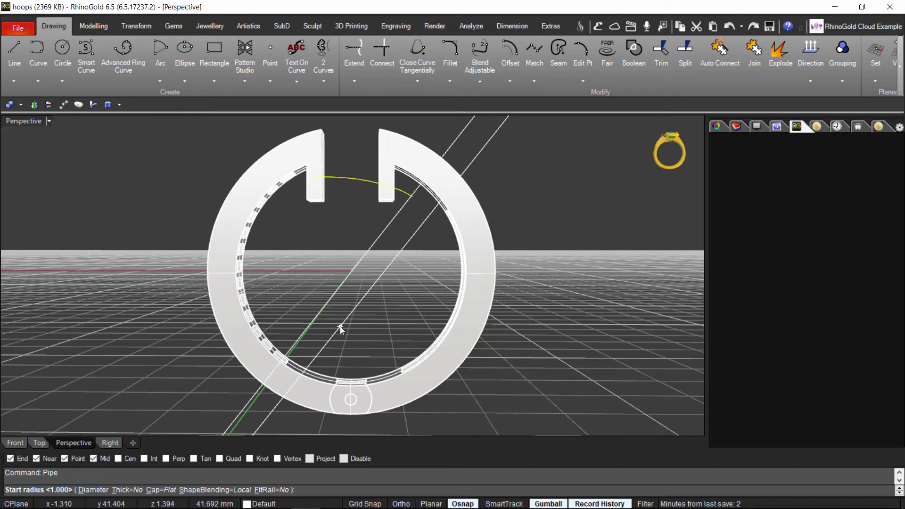
text(0.4)
key(Return)
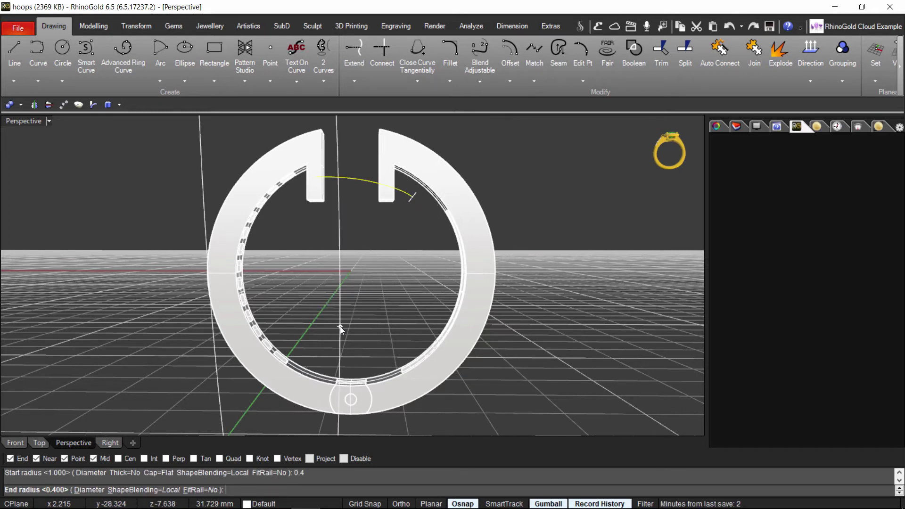
text(0.4)
key(Return)
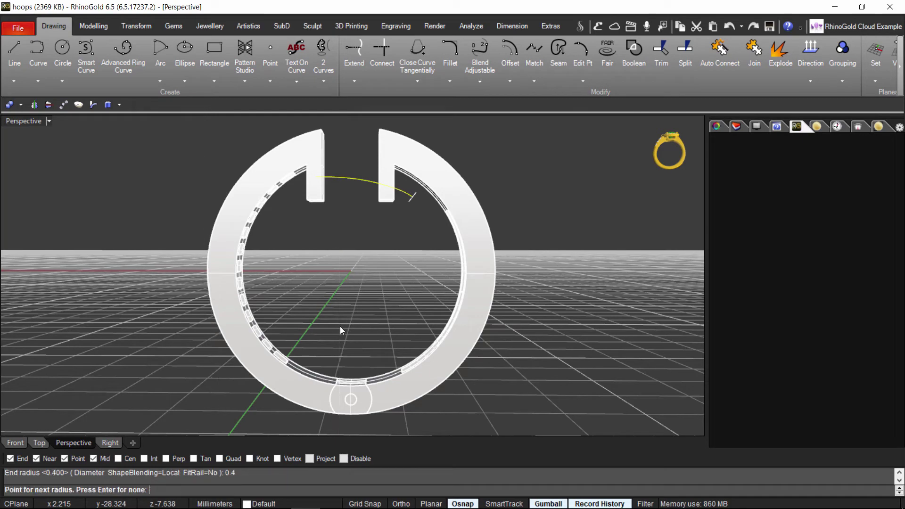
key(Return)
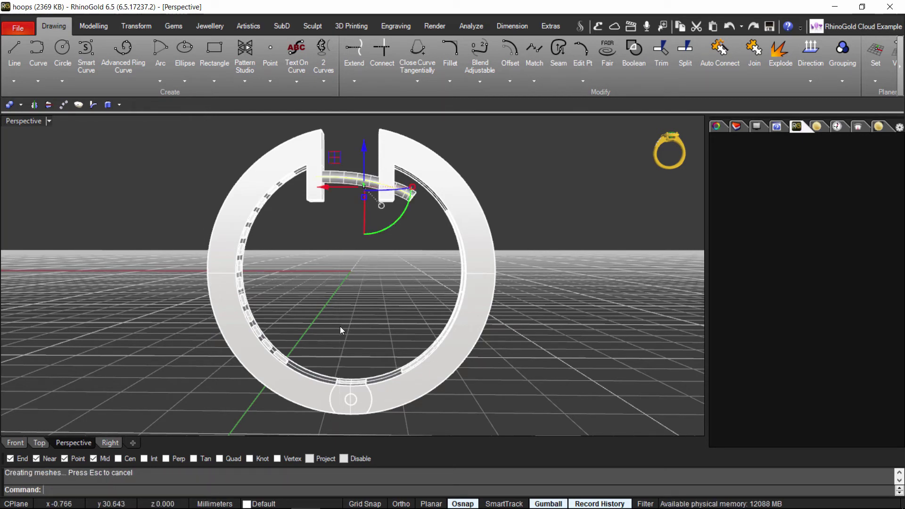
Hide the hoop's right half, leaving the left half and the ear post pipe exposed.
right_drag(371, 301, 336, 230)
scroll(371, 236, up, 3)
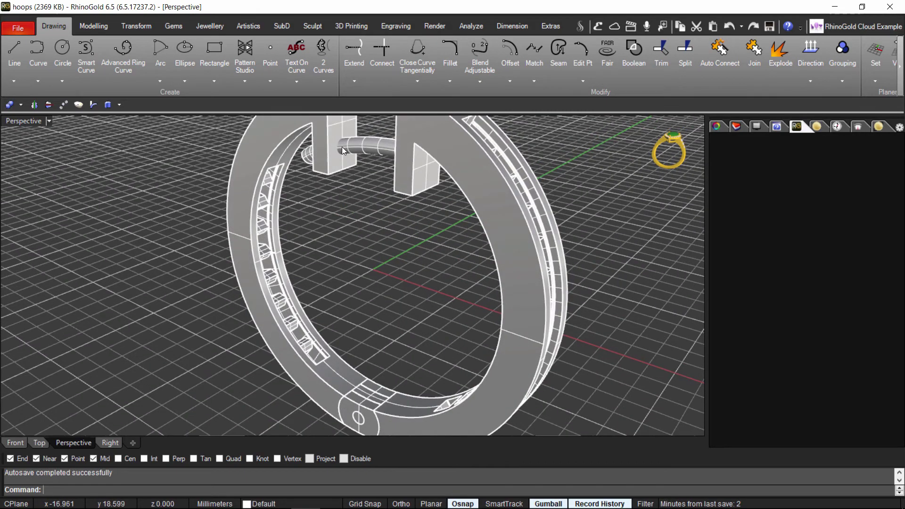
right_drag(342, 146, 368, 234)
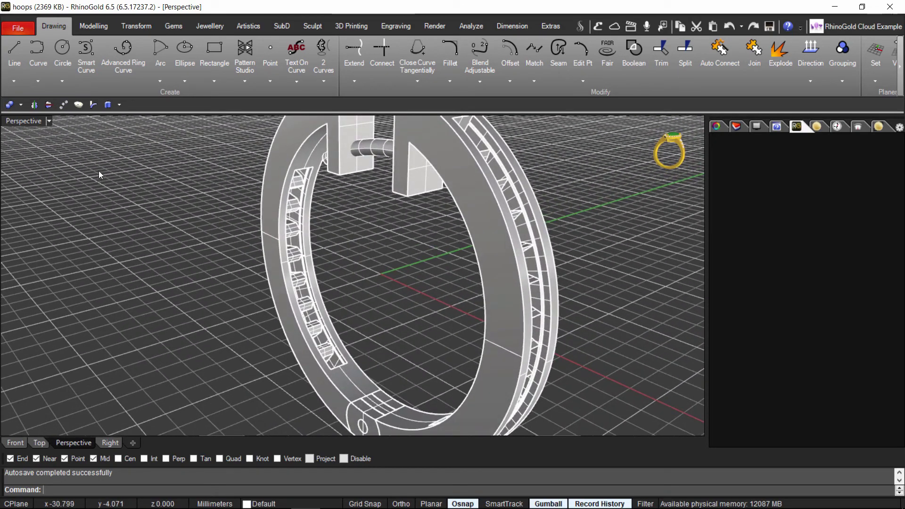
click(488, 228)
mouse_move(657, 153)
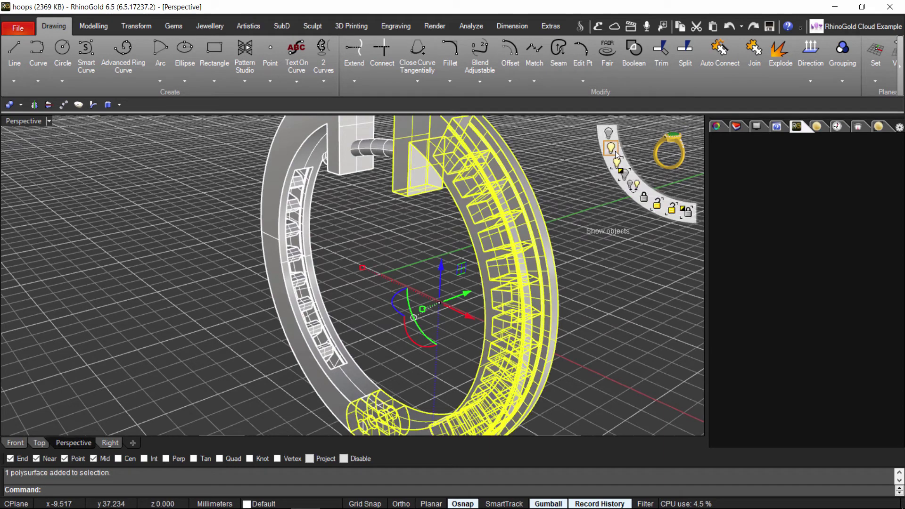
click(611, 146)
right_drag(550, 204, 304, 349)
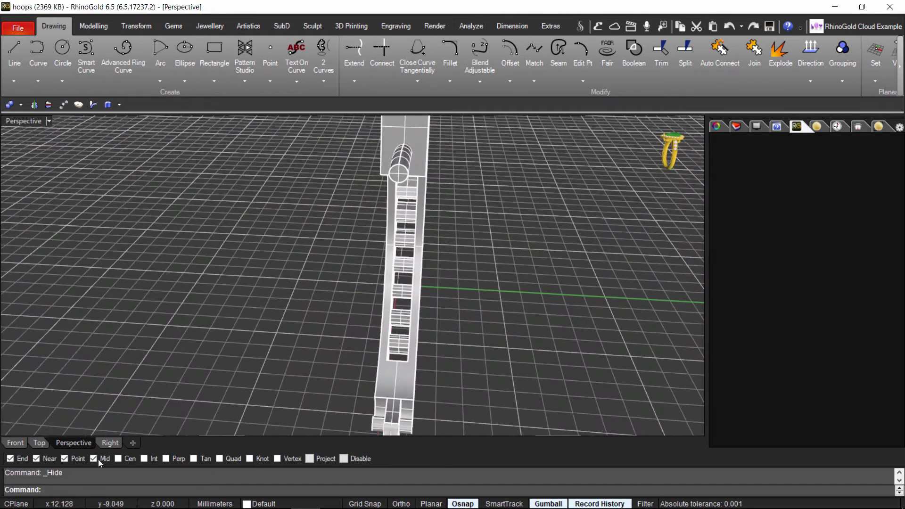
Set the Right view to Shaded and, with object snaps disabled, sketch a narrow rectangle from the pipe down past the post's lower edge.
click(99, 442)
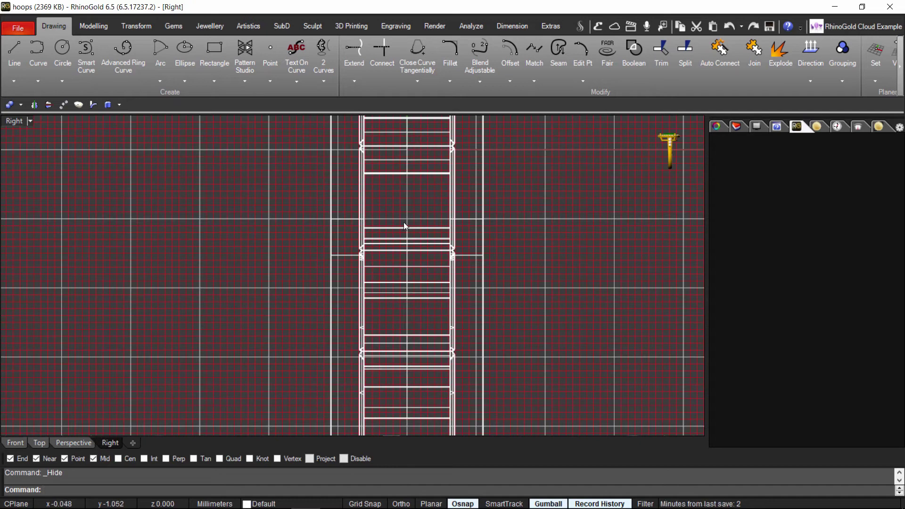
click(611, 149)
right_drag(474, 128, 476, 244)
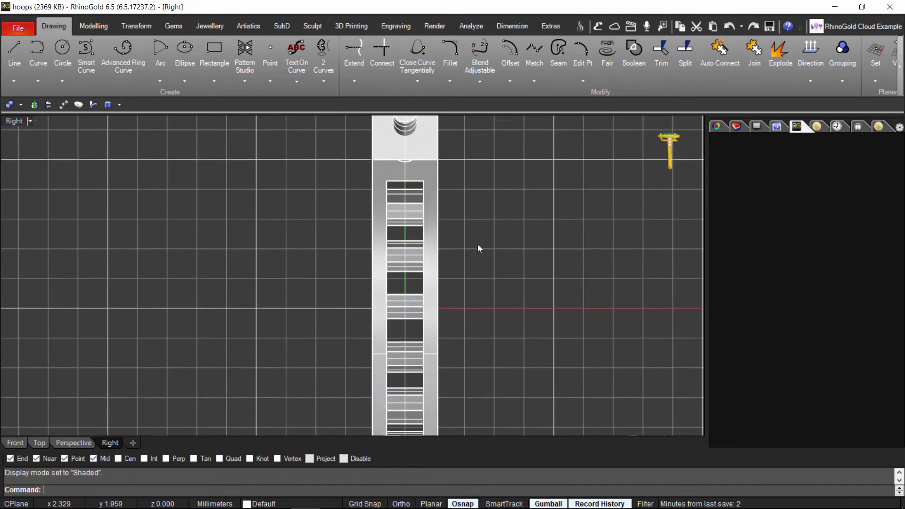
right_drag(446, 211, 459, 267)
scroll(459, 267, up, 4)
right_drag(475, 231, 478, 274)
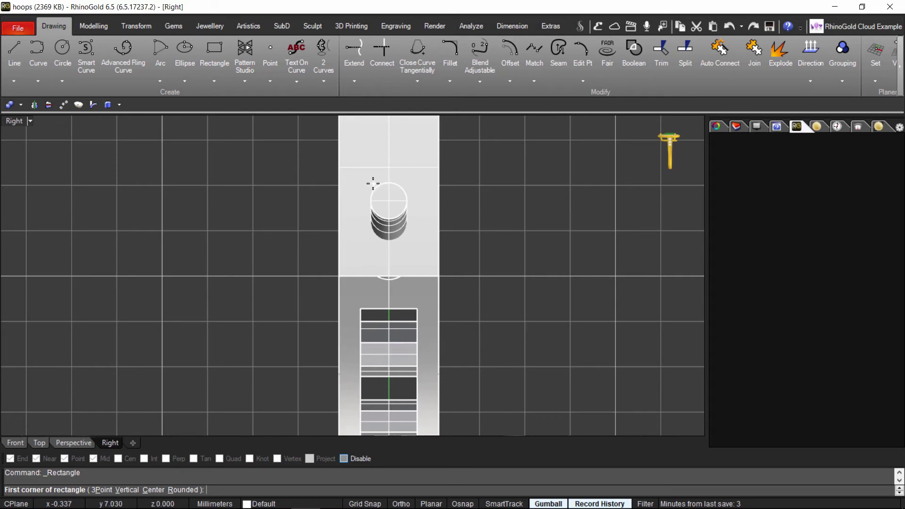
click(375, 210)
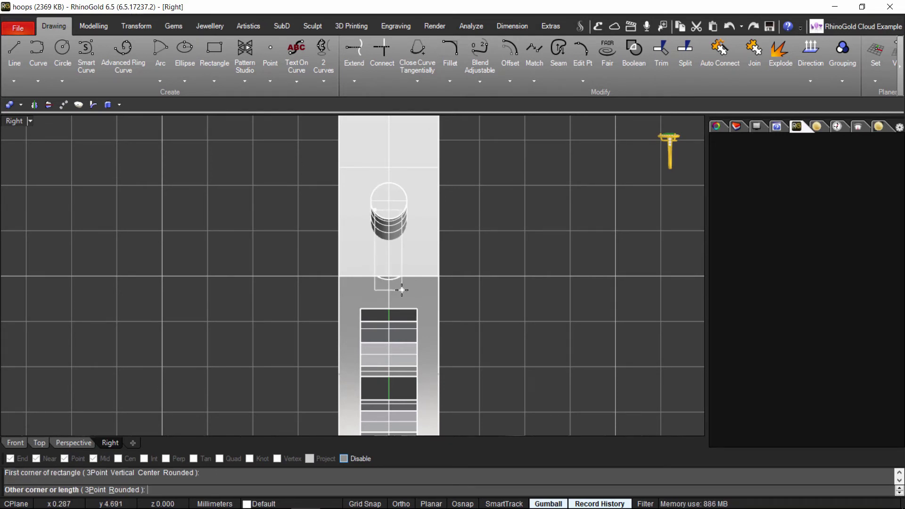
click(401, 290)
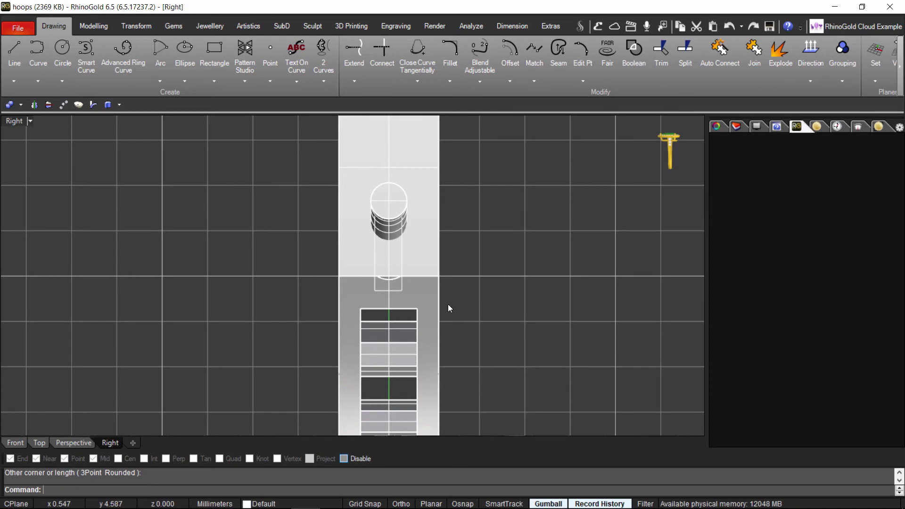
Extrude the narrow rectangle about 3.6 mm to both sides as a solid through the left post, and lower it slightly.
click(65, 442)
right_drag(275, 222, 342, 209)
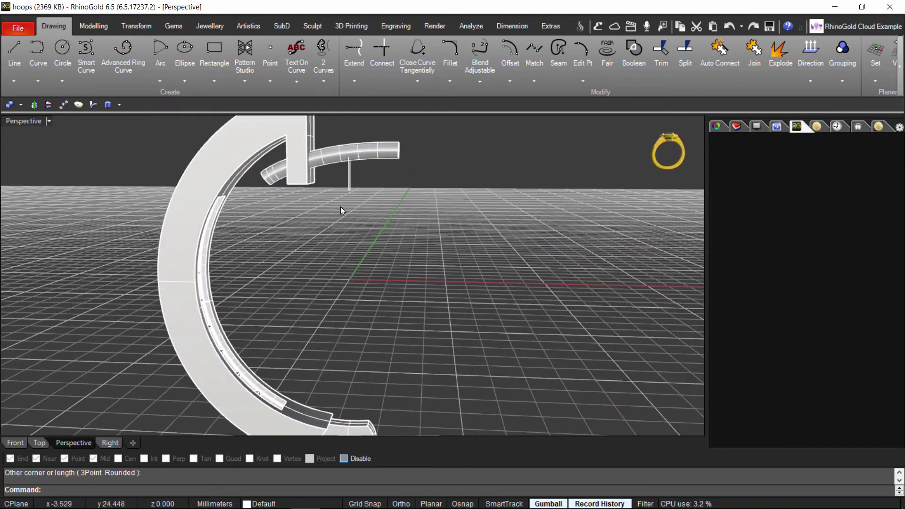
click(349, 189)
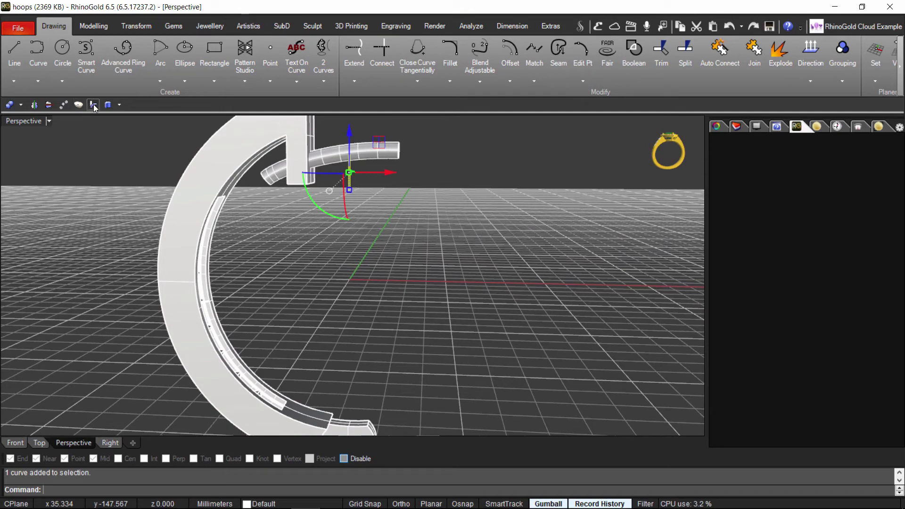
click(108, 104)
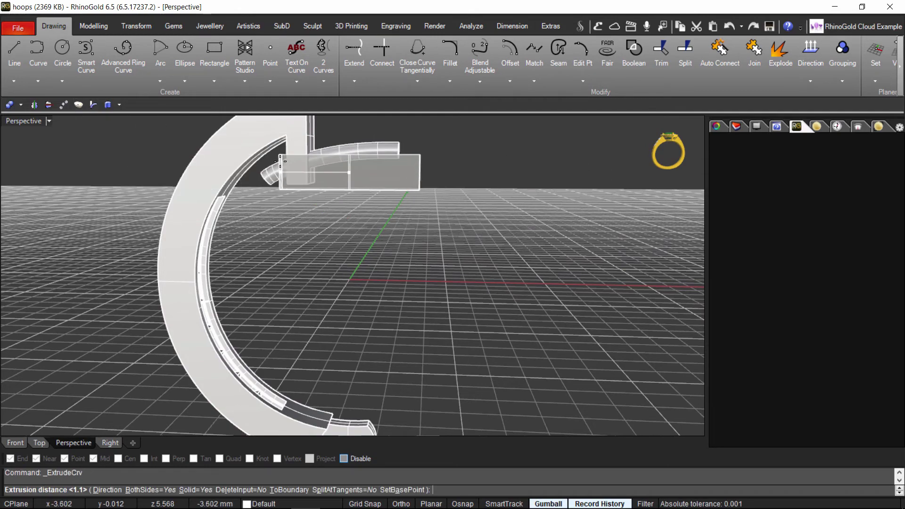
click(303, 183)
right_drag(303, 184, 252, 214)
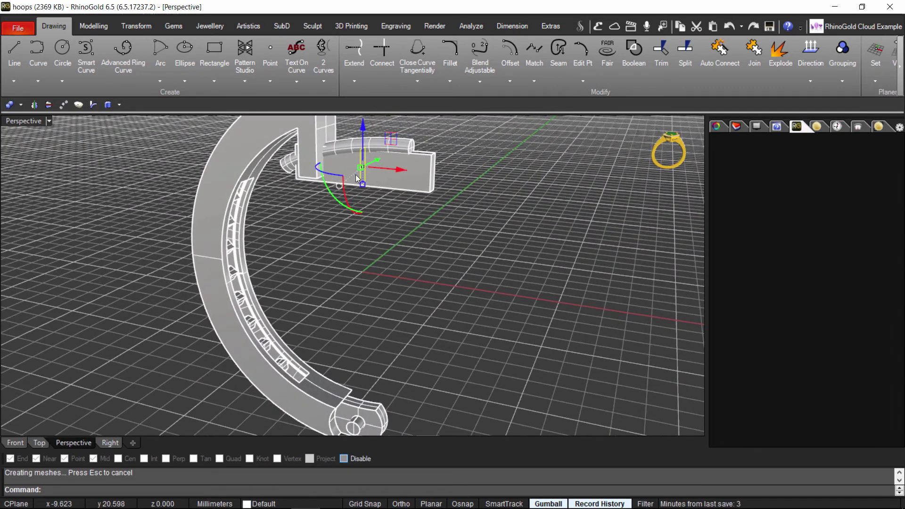
drag(364, 130, 364, 137)
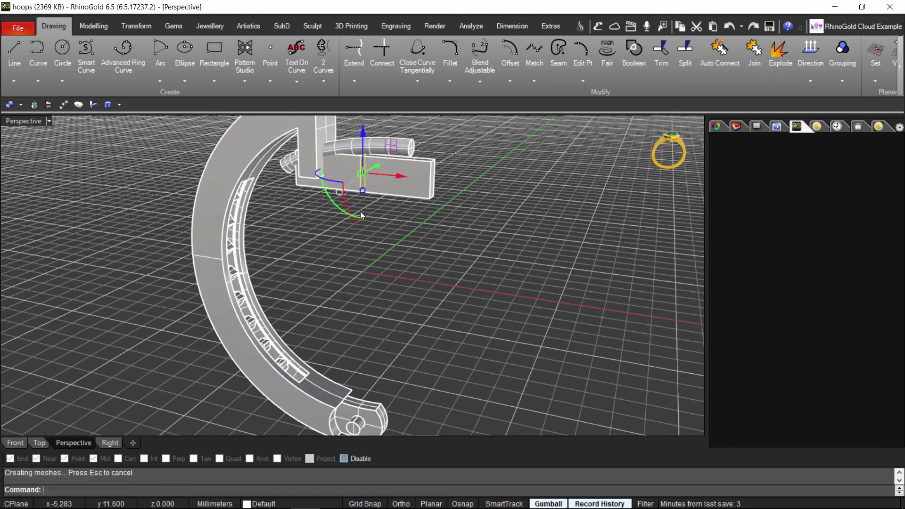
Raise the narrow rectangular block slightly so it sits closer to the ear post pipe.
right_drag(367, 224, 365, 186)
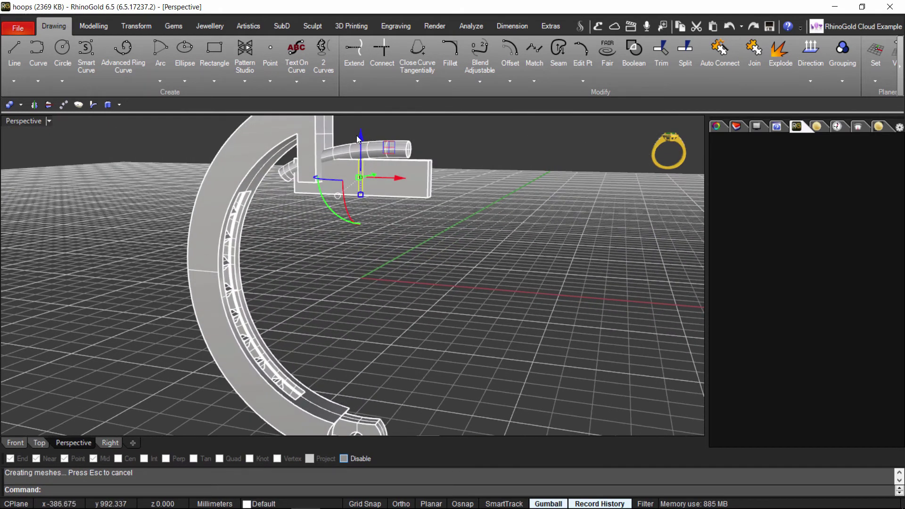
drag(359, 140, 361, 135)
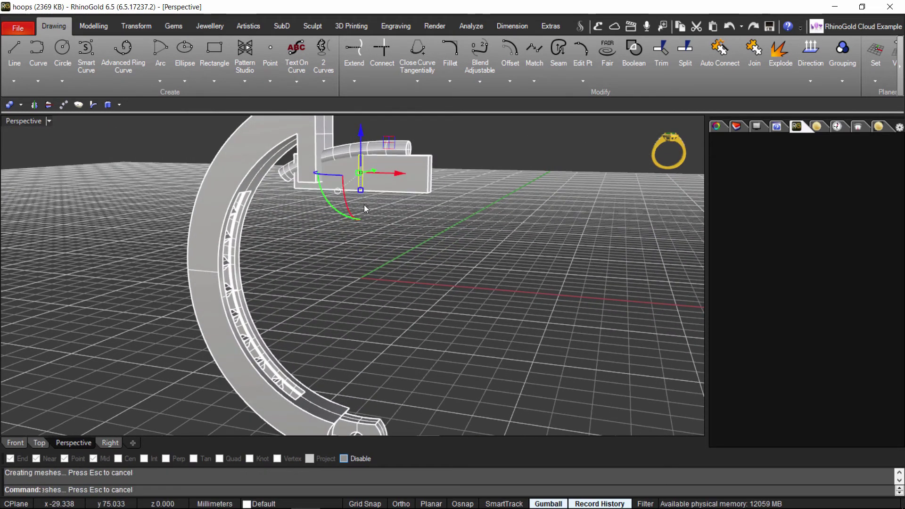
click(385, 265)
right_drag(379, 251, 389, 217)
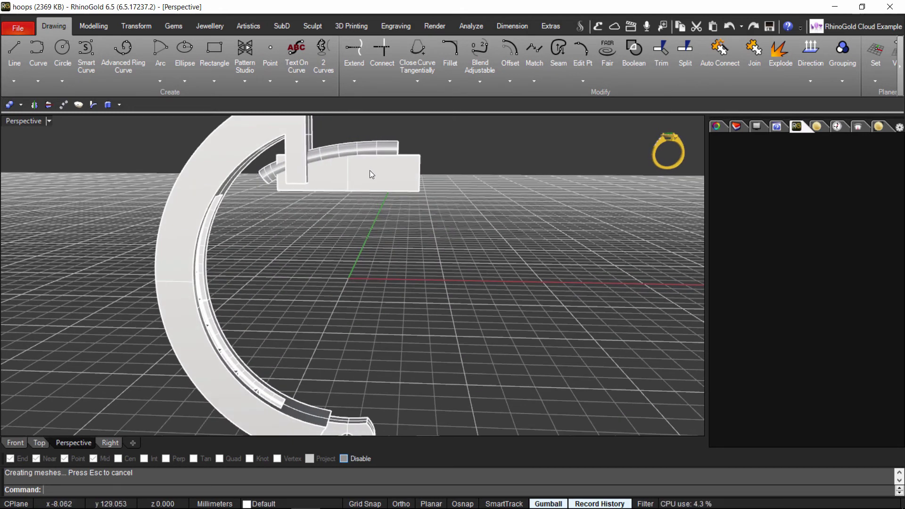
click(304, 148)
key(Escape)
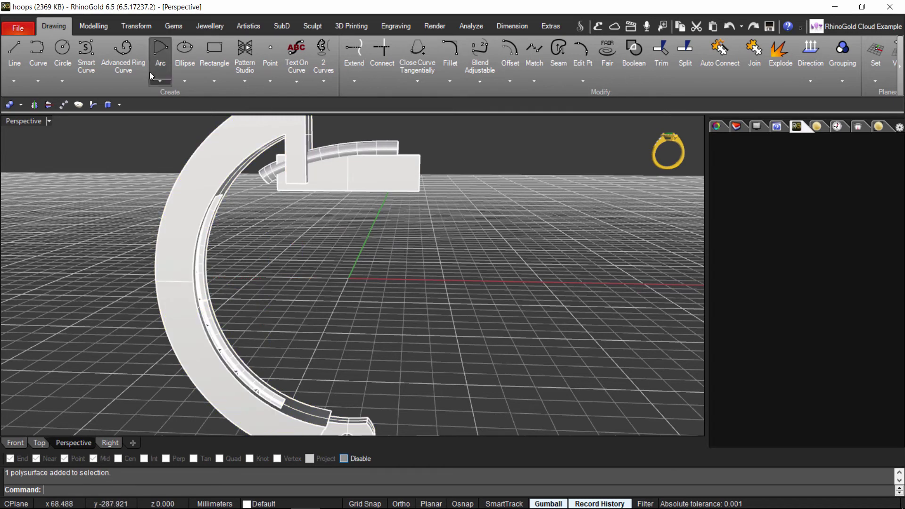
click(93, 26)
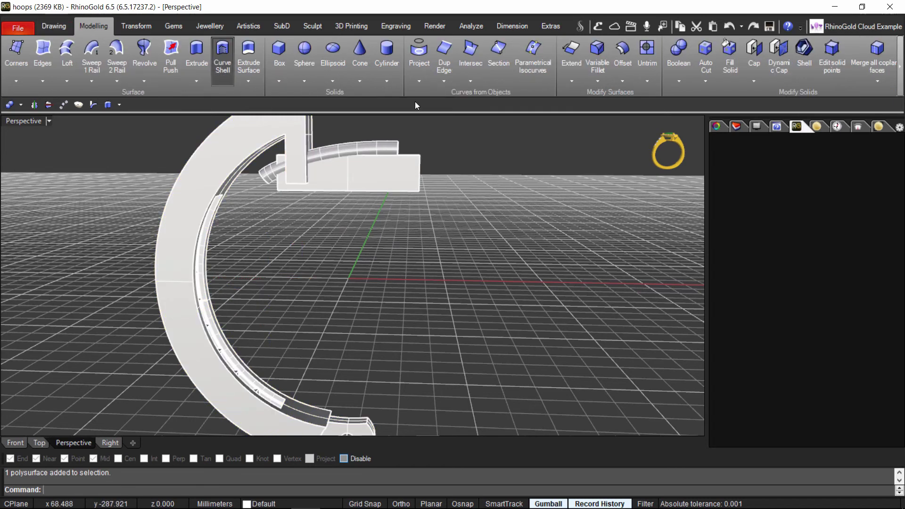
click(677, 81)
click(706, 119)
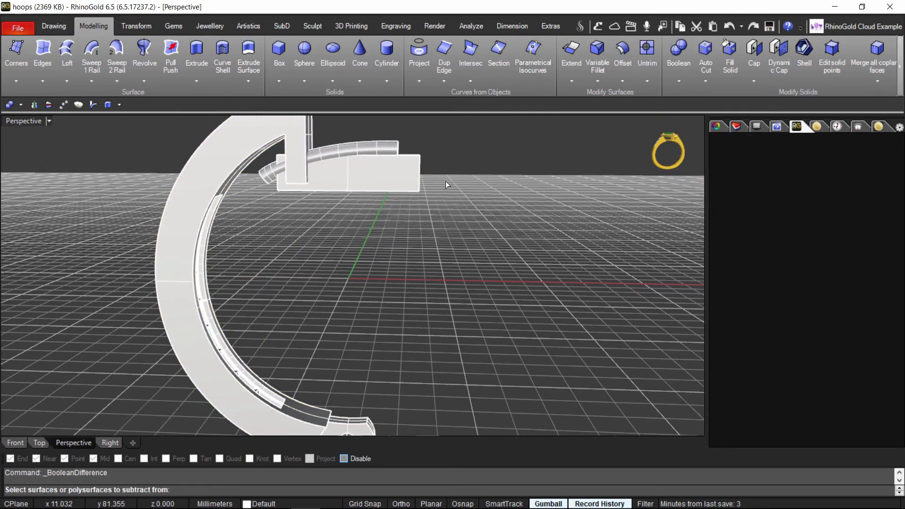
click(398, 180)
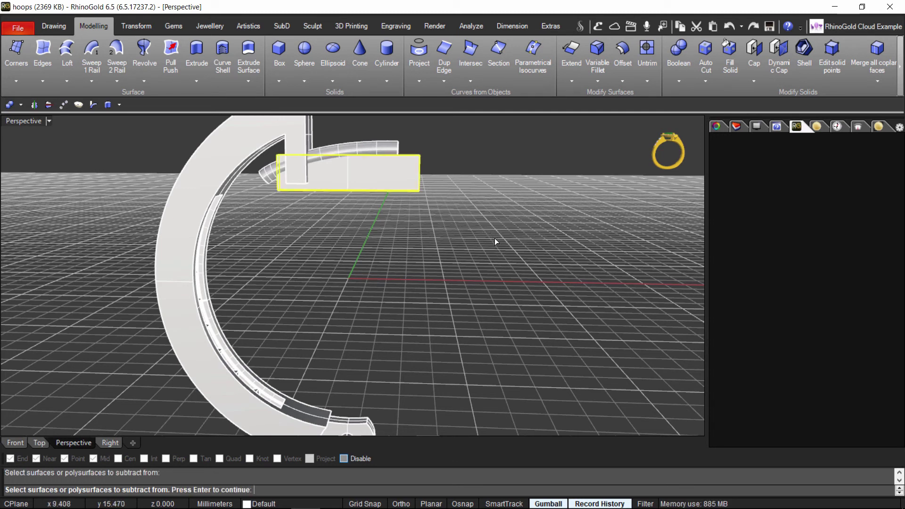
key(Escape)
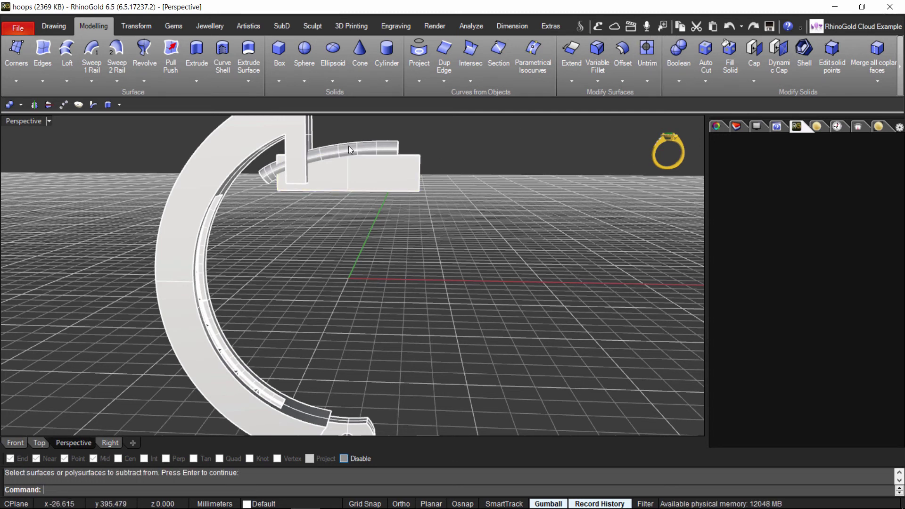
Subtract the narrow rectangular block from the hoop's left half with Boolean Difference to cut the clasp slot in its end post.
click(243, 143)
click(678, 82)
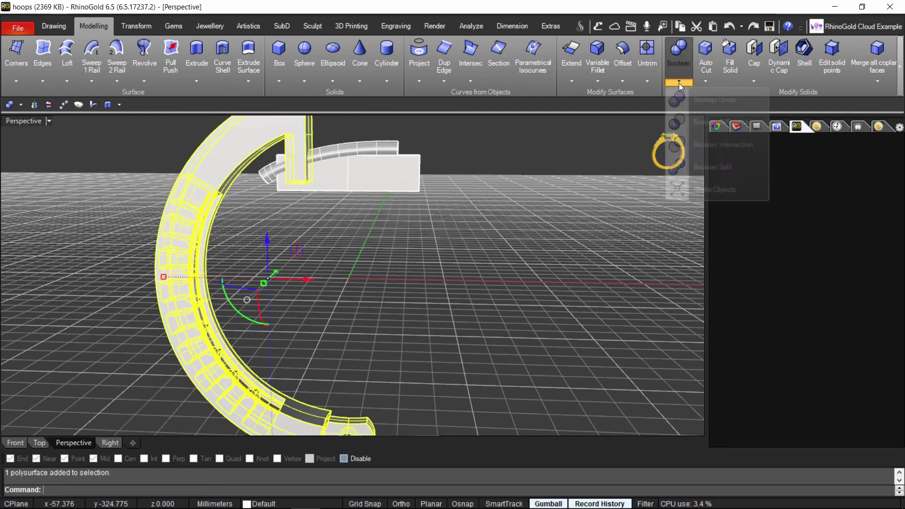
click(701, 122)
click(391, 166)
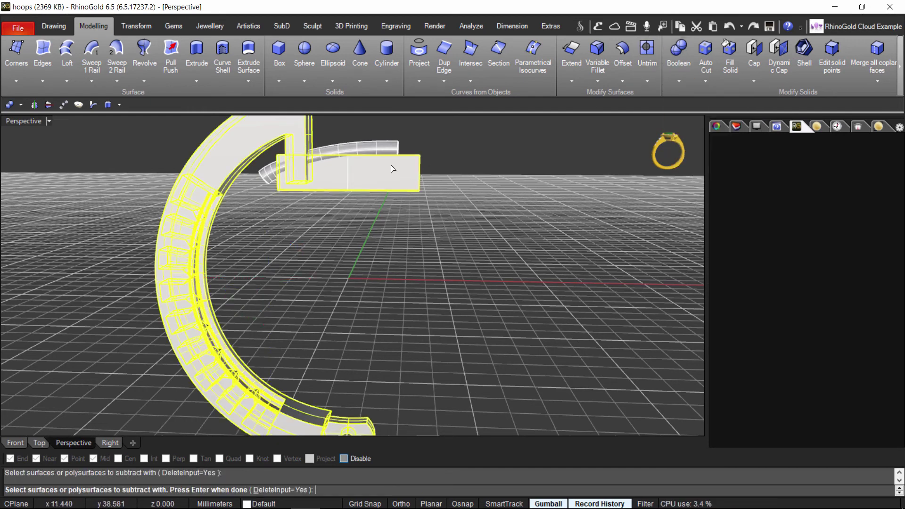
key(Return)
Examine the slotted end post, the gem channels and the overall hoop from several angles.
click(451, 286)
right_drag(452, 286, 532, 231)
scroll(403, 204, up, 3)
right_drag(309, 225, 236, 325)
scroll(310, 354, up, 6)
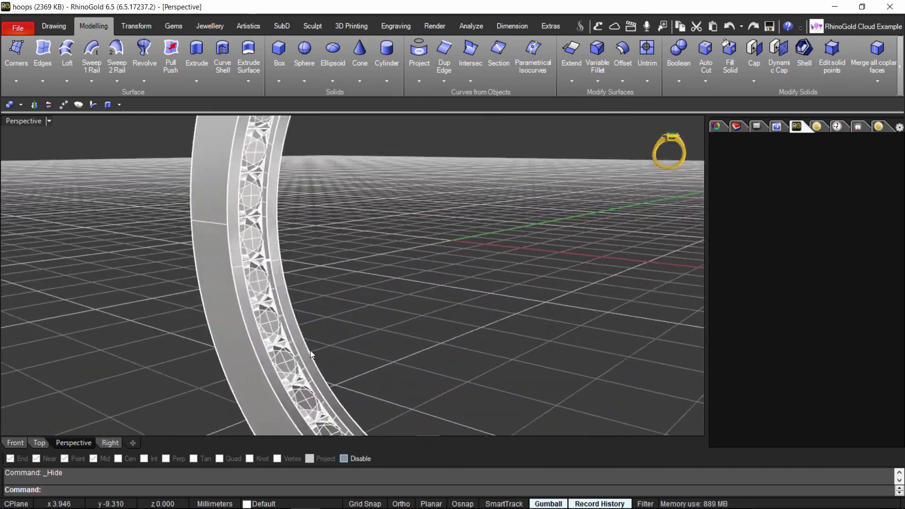
right_drag(311, 354, 596, 324)
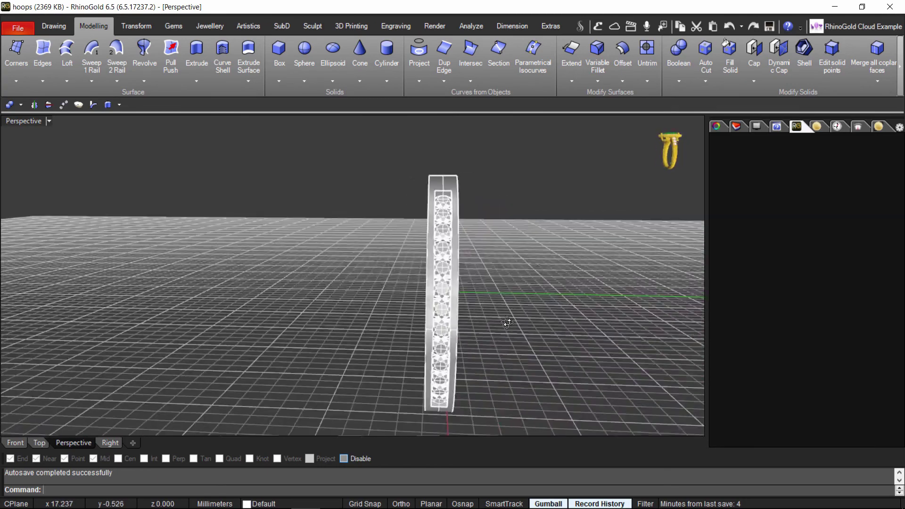
right_drag(552, 329, 604, 341)
right_drag(557, 317, 544, 337)
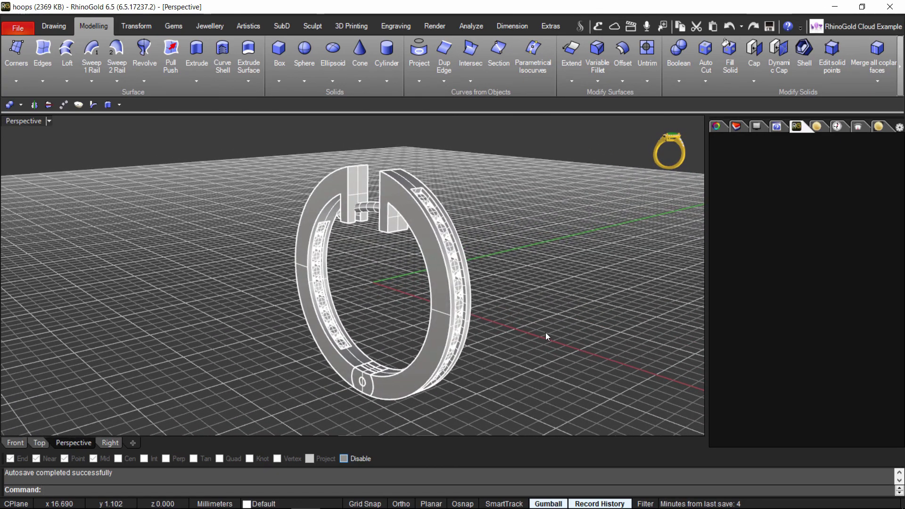